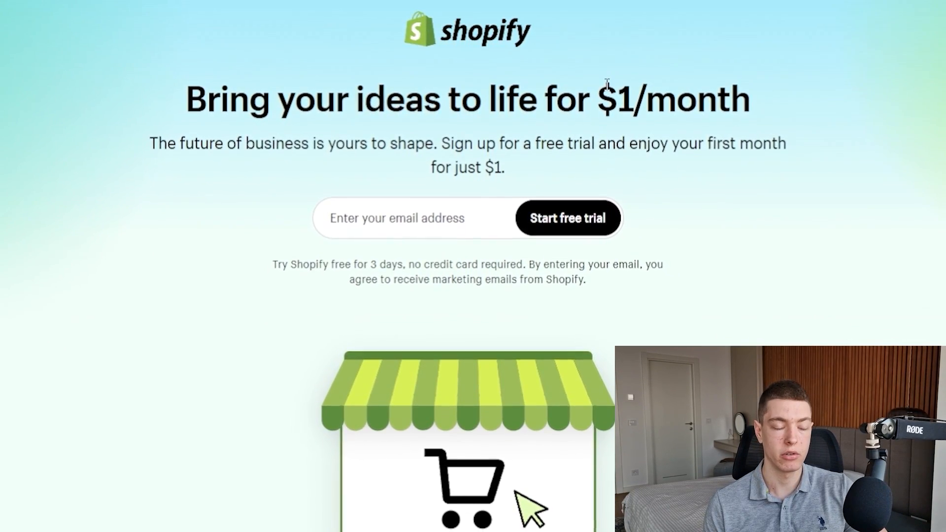
Step: Start the Shopify free trial at $1/month by submitting the account's e-mail address
{"action": "left_click_drag", "start_coordinate": [600, 98], "coordinate": [735, 93]}
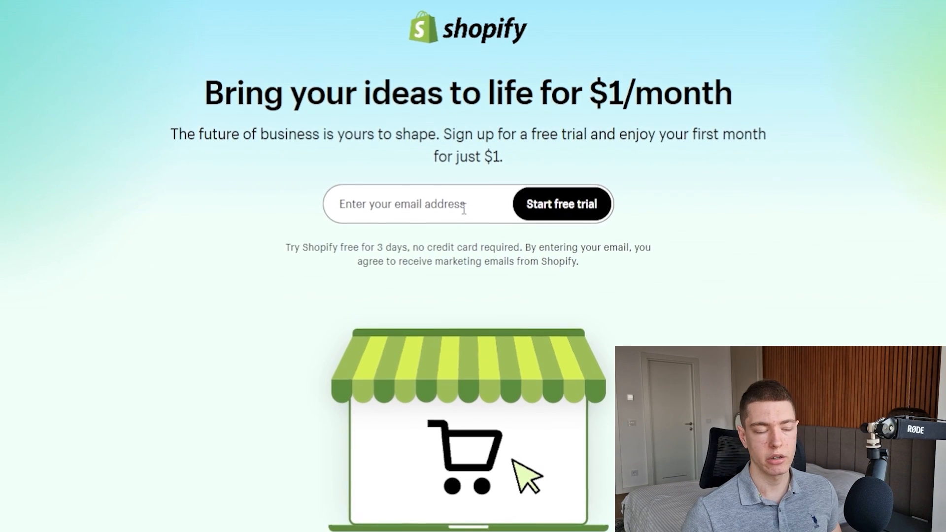
{"action": "left_click", "coordinate": [404, 212]}
{"action": "key", "text": "ctrl+v"}
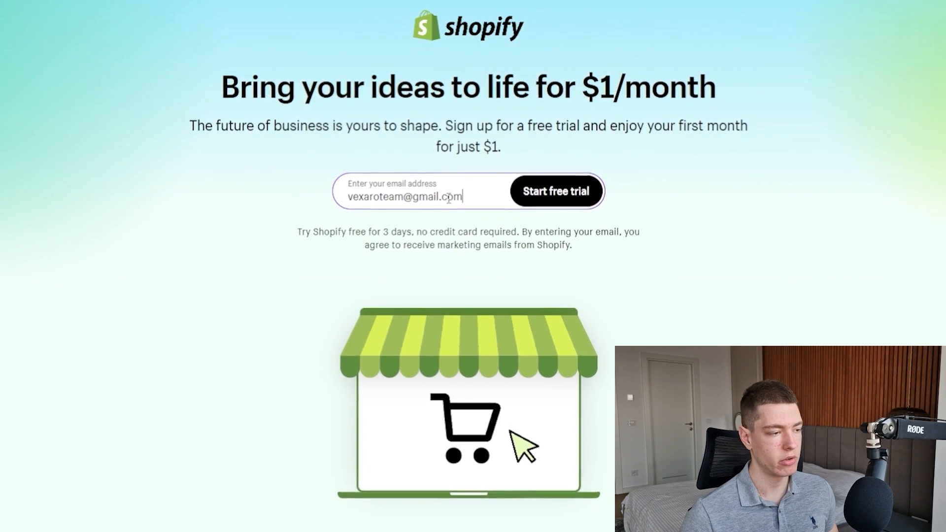
{"action": "left_click", "coordinate": [552, 183]}
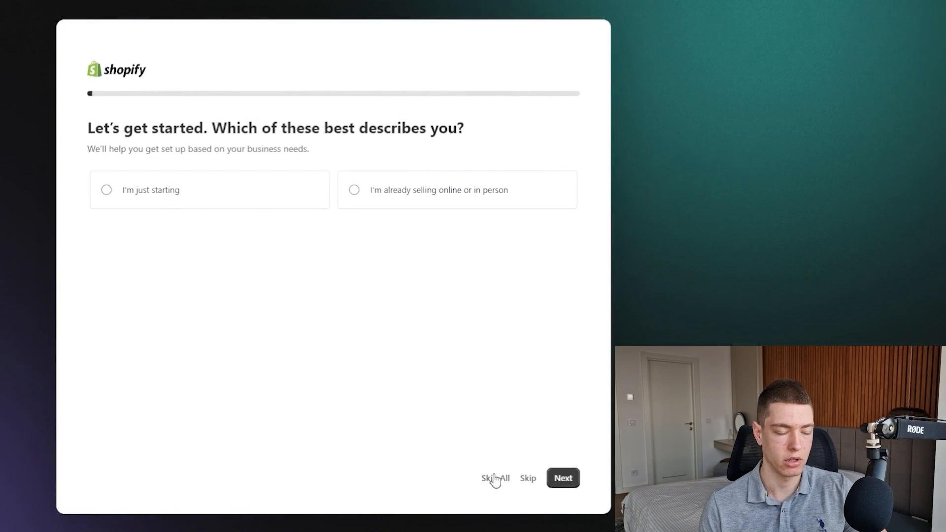
Step: Skip all the onboarding questions and continue with United States as the business location
{"action": "left_click", "coordinate": [495, 479]}
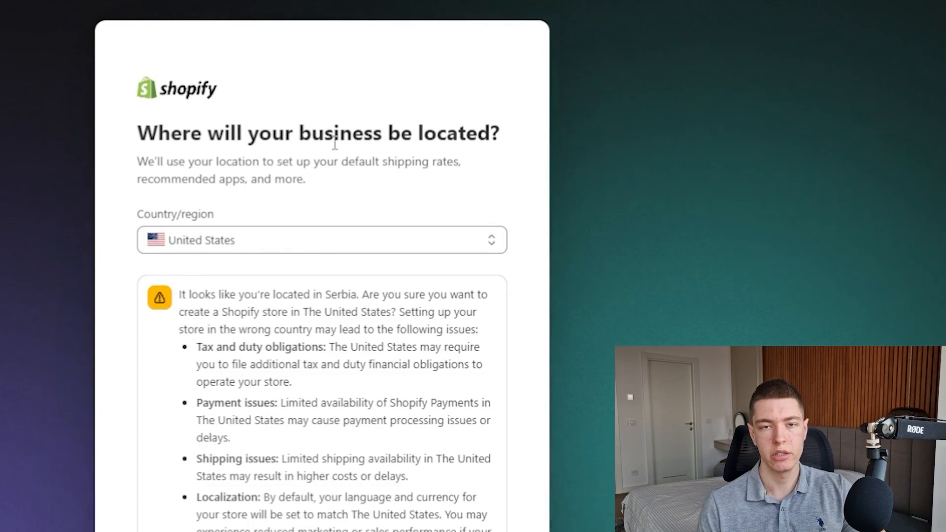
{"action": "left_click", "coordinate": [372, 241]}
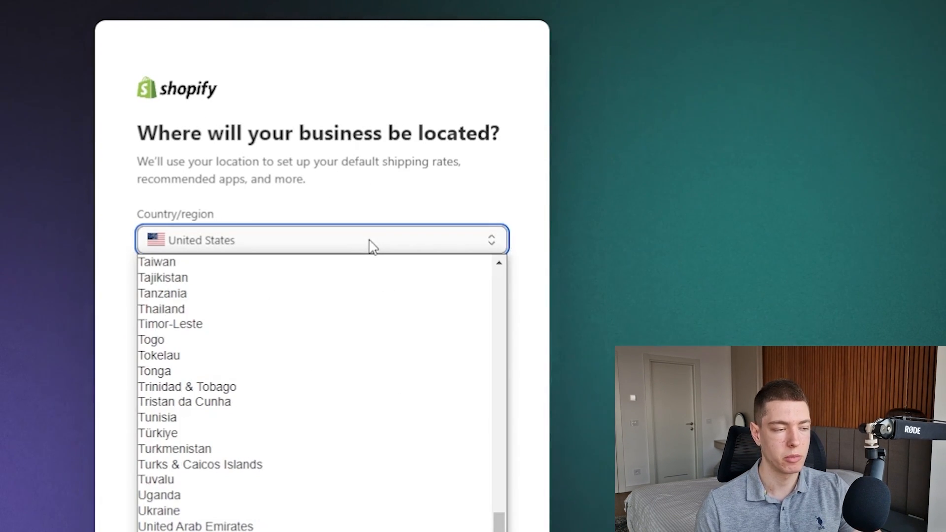
{"action": "left_click", "coordinate": [375, 245]}
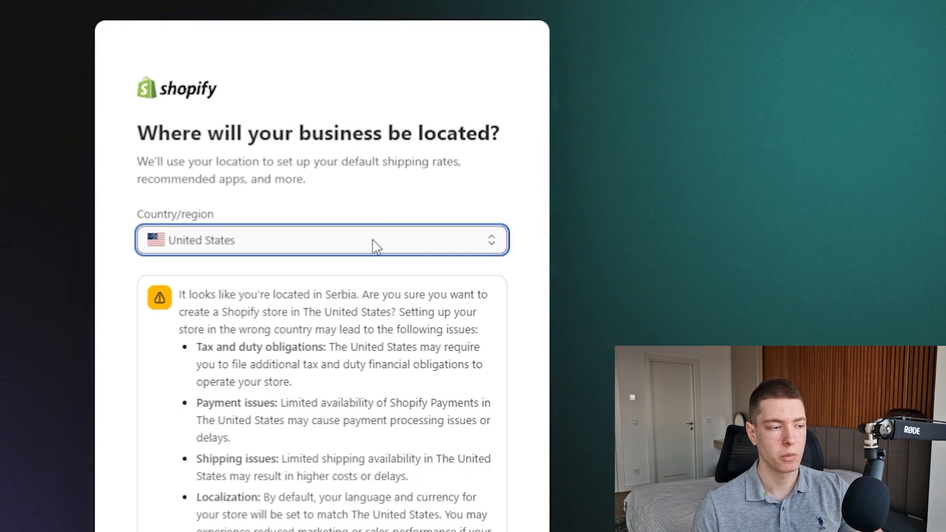
{"action": "scroll", "coordinate": [349, 242], "scroll_direction": "down", "scroll_amount": 7}
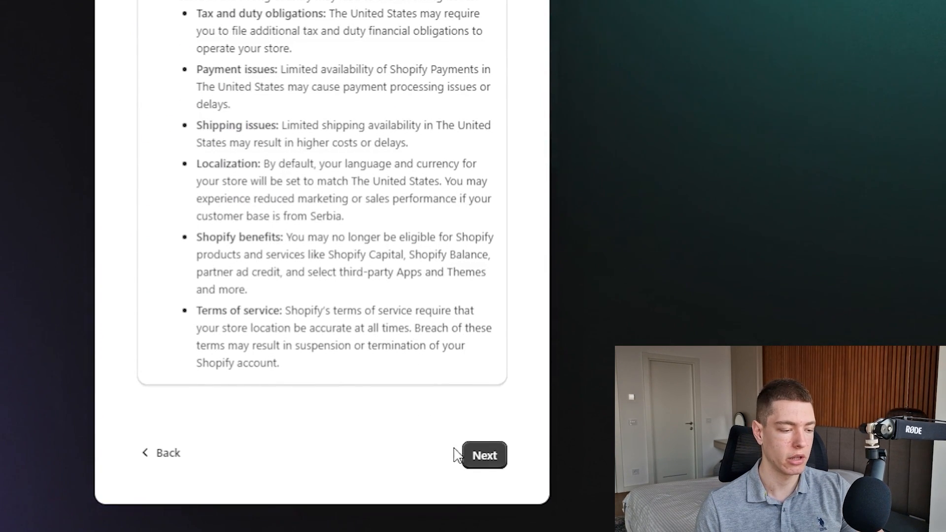
{"action": "left_click", "coordinate": [482, 453]}
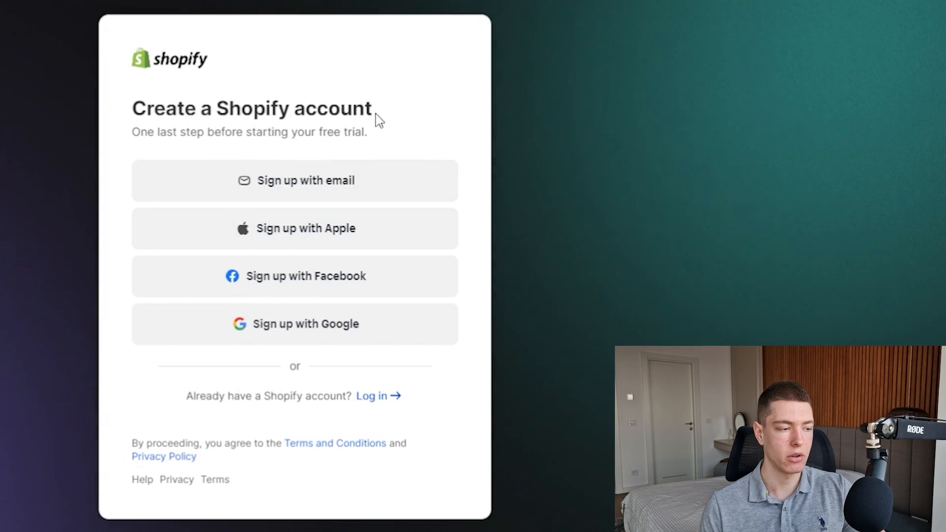
Step: Sign up with e-mail, enter the account password and create the Shopify account
{"action": "left_click", "coordinate": [324, 190]}
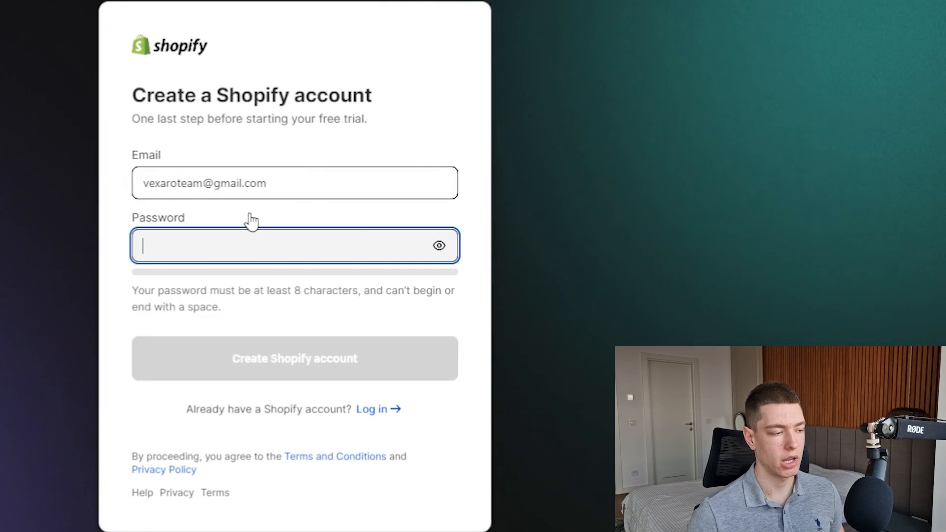
{"action": "left_click", "coordinate": [248, 238]}
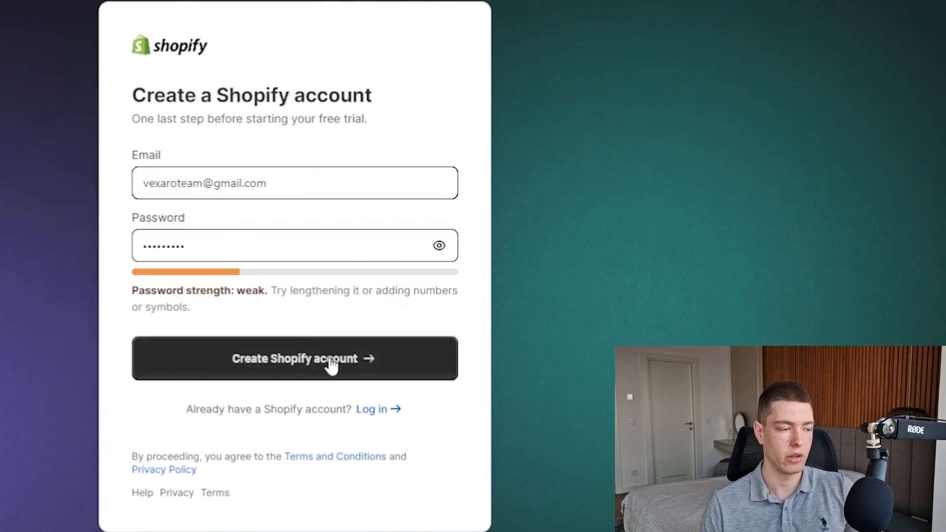
{"action": "left_click", "coordinate": [361, 359]}
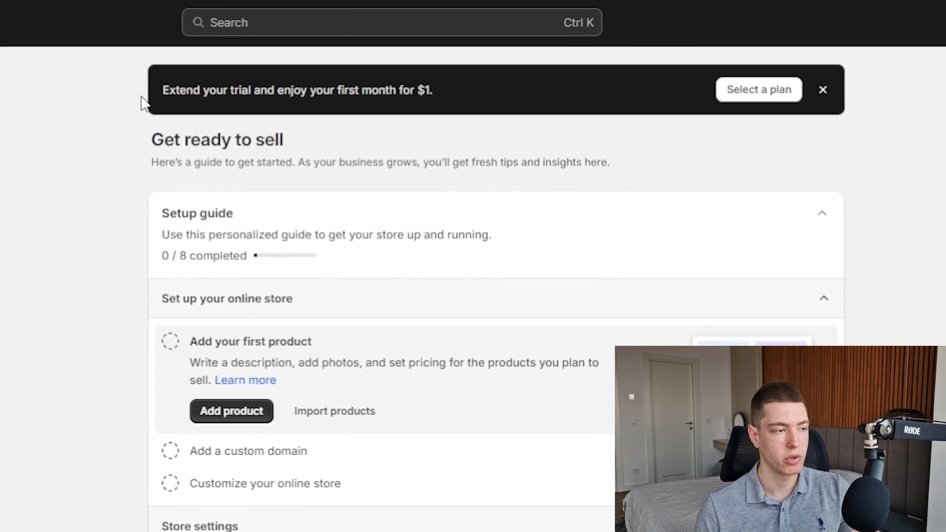
Step: Choose the Basic plan at $1 for the first month and postpone adding the business address
{"action": "left_click", "coordinate": [739, 89]}
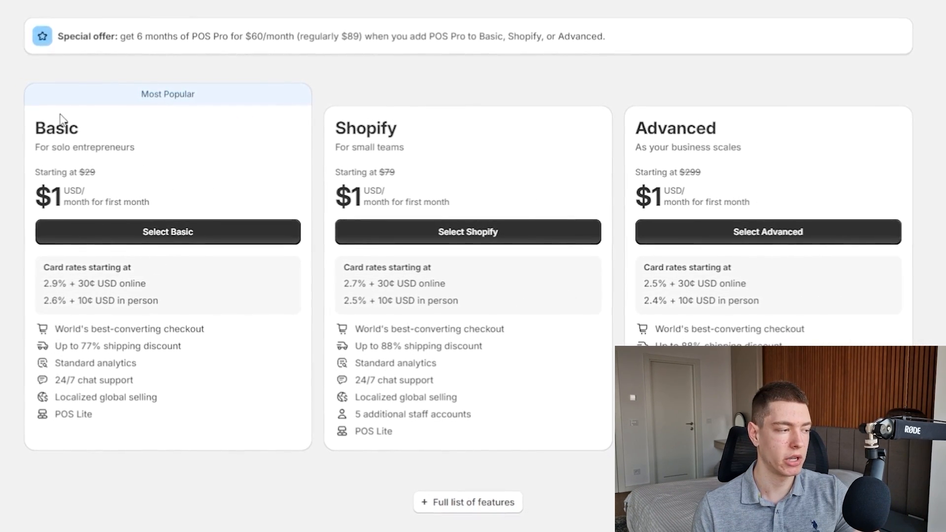
{"action": "left_click", "coordinate": [175, 233]}
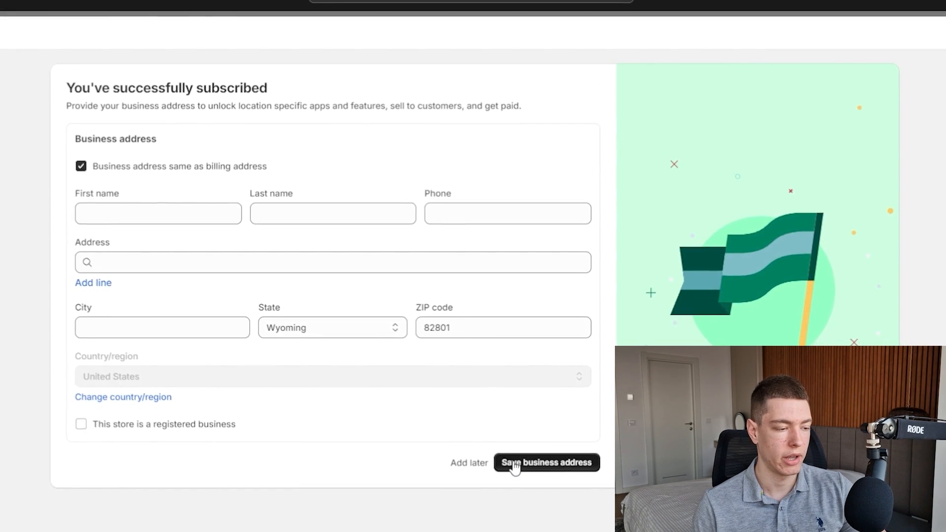
{"action": "left_click", "coordinate": [463, 459]}
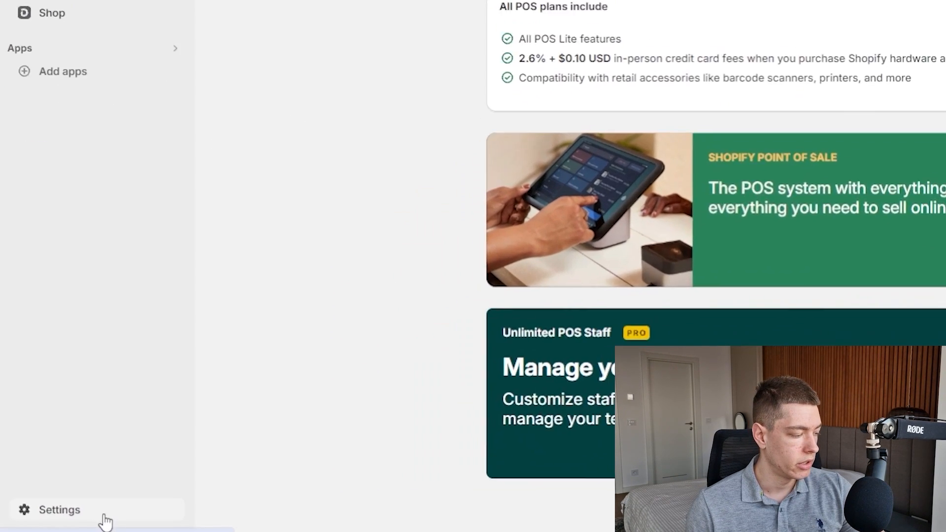
Step: Open the store settings and look through the available store currencies, leaving the currency dialog without a change
{"action": "left_click", "coordinate": [112, 503]}
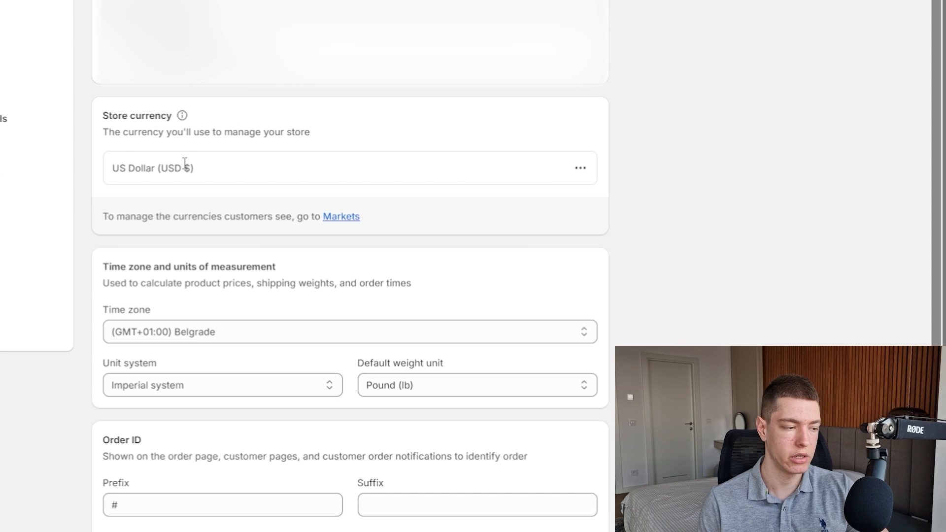
{"action": "left_click", "coordinate": [582, 168]}
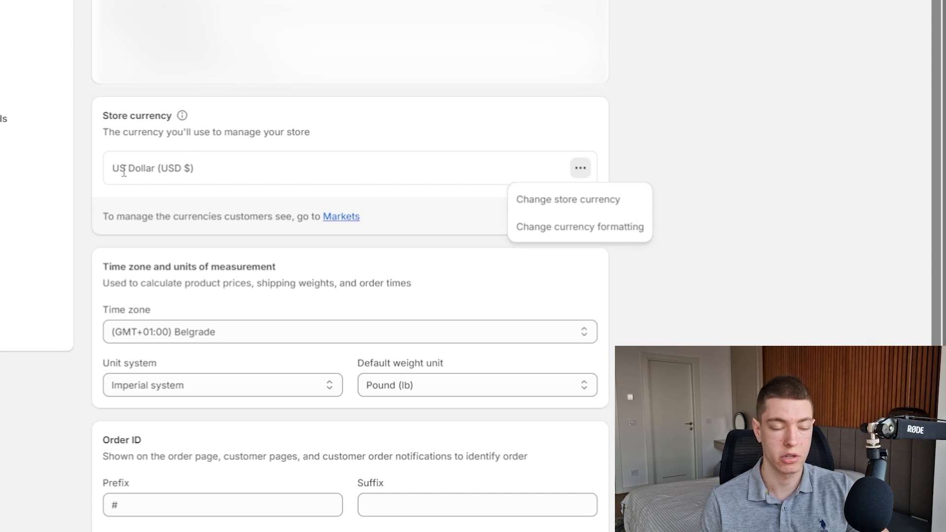
{"action": "left_click", "coordinate": [569, 199]}
{"action": "left_click", "coordinate": [324, 81]}
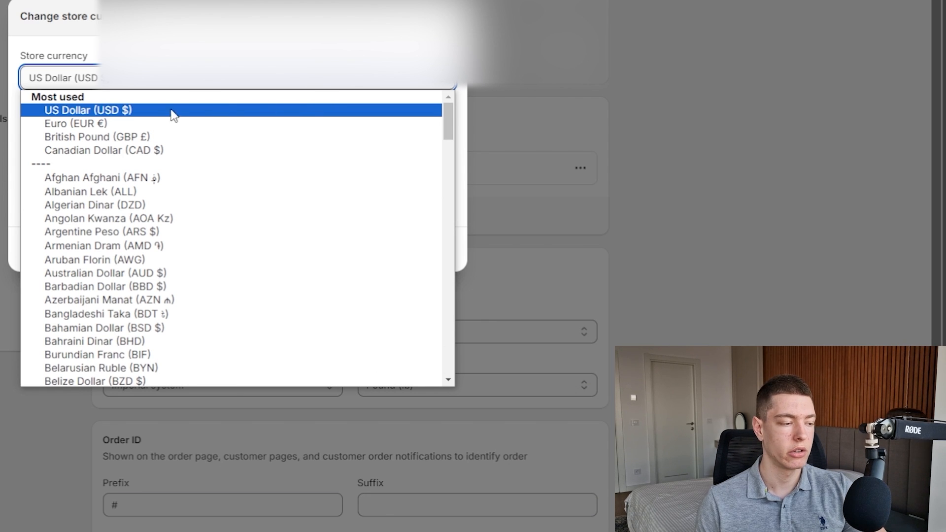
{"action": "scroll", "coordinate": [197, 138], "scroll_direction": "down", "scroll_amount": 3}
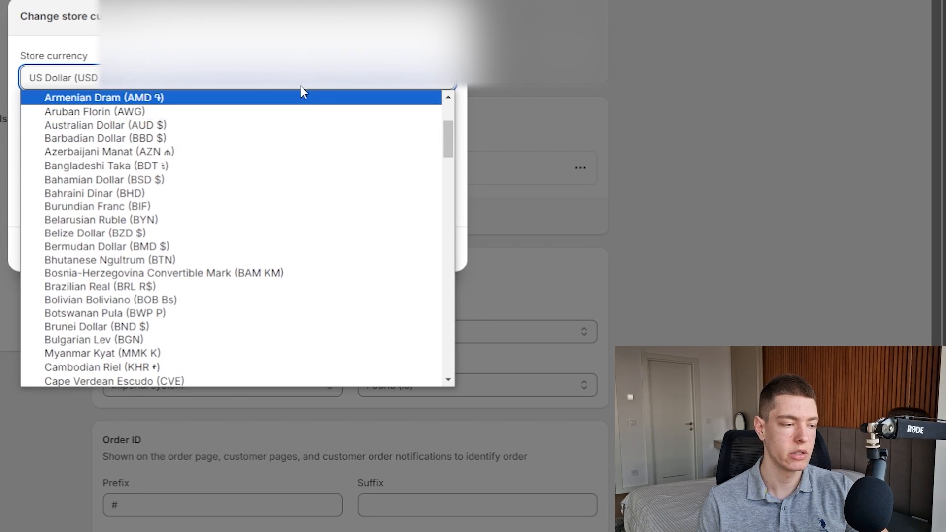
{"action": "left_click", "coordinate": [335, 50]}
{"action": "left_click", "coordinate": [448, 16]}
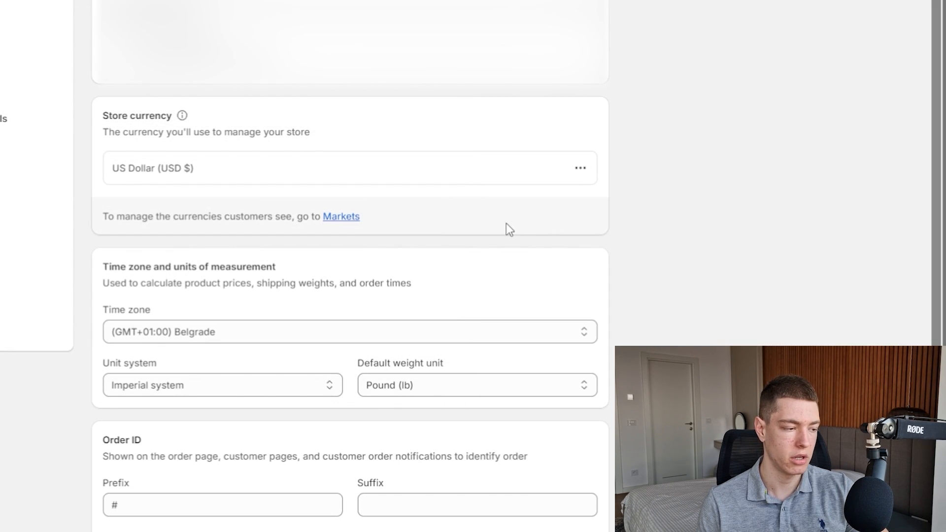
Step: Look through the time zone choices for the store
{"action": "scroll", "coordinate": [507, 223], "scroll_direction": "down", "scroll_amount": 3}
{"action": "left_click", "coordinate": [317, 192]}
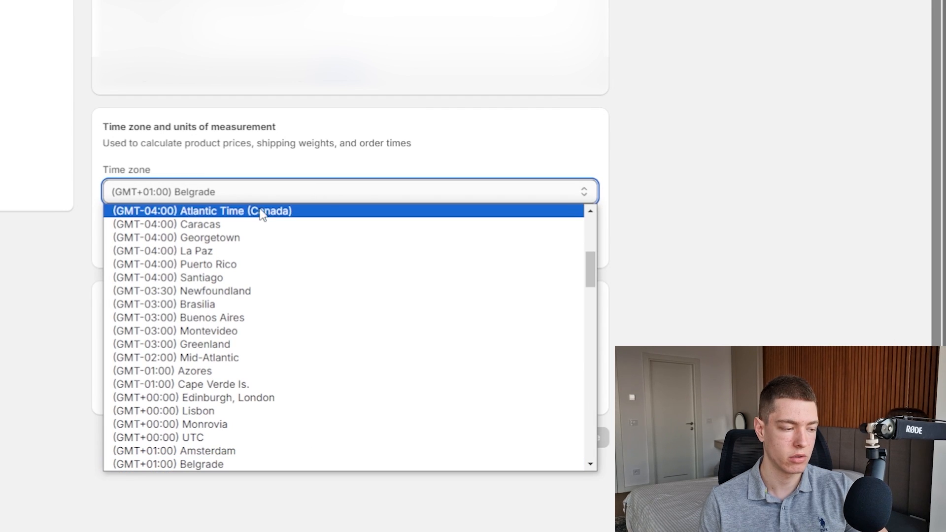
{"action": "scroll", "coordinate": [474, 316], "scroll_direction": "down", "scroll_amount": 5}
{"action": "scroll", "coordinate": [478, 325], "scroll_direction": "up", "scroll_amount": 8}
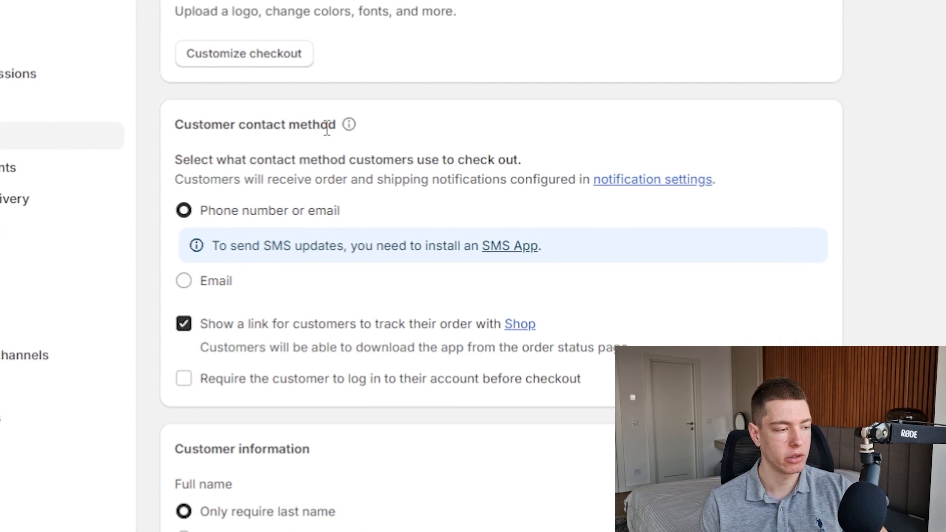
Step: Set the customer contact method at checkout to Email and disable the link for tracking orders with Shop
{"action": "left_click", "coordinate": [218, 294]}
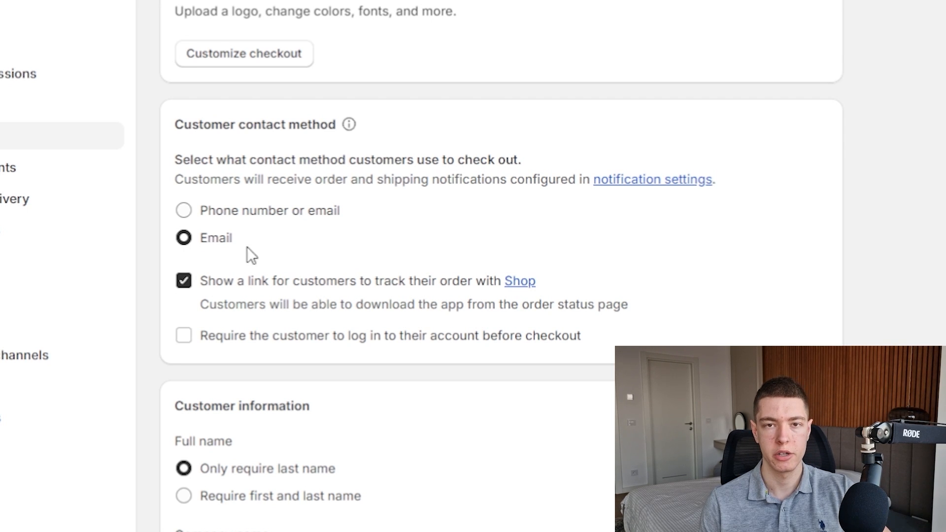
{"action": "scroll", "coordinate": [298, 261], "scroll_direction": "down", "scroll_amount": 2}
{"action": "left_click", "coordinate": [320, 187]}
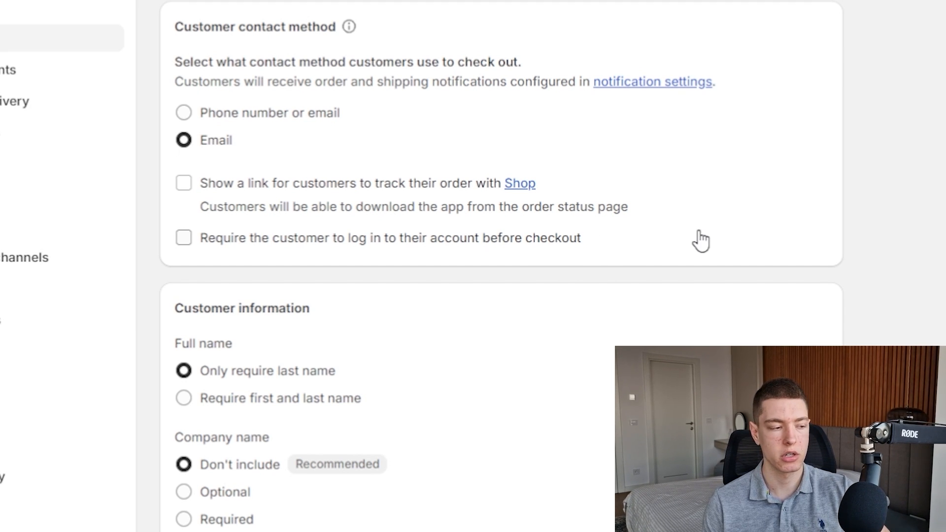
Step: Set the shipping address phone number to Optional in the checkout's customer information
{"action": "scroll", "coordinate": [207, 110], "scroll_direction": "down", "scroll_amount": 4}
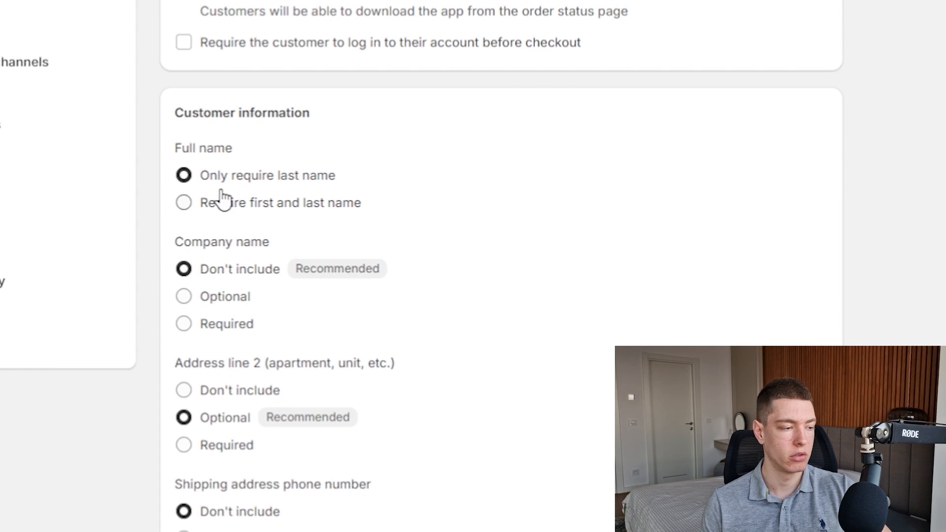
{"action": "scroll", "coordinate": [320, 187], "scroll_direction": "down", "scroll_amount": 2}
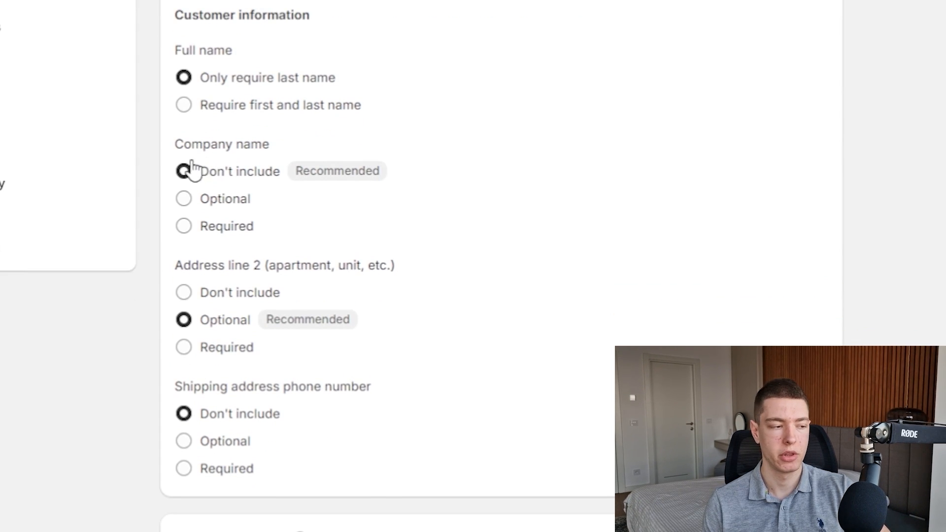
{"action": "scroll", "coordinate": [296, 192], "scroll_direction": "down", "scroll_amount": 2}
{"action": "scroll", "coordinate": [296, 229], "scroll_direction": "down", "scroll_amount": 2}
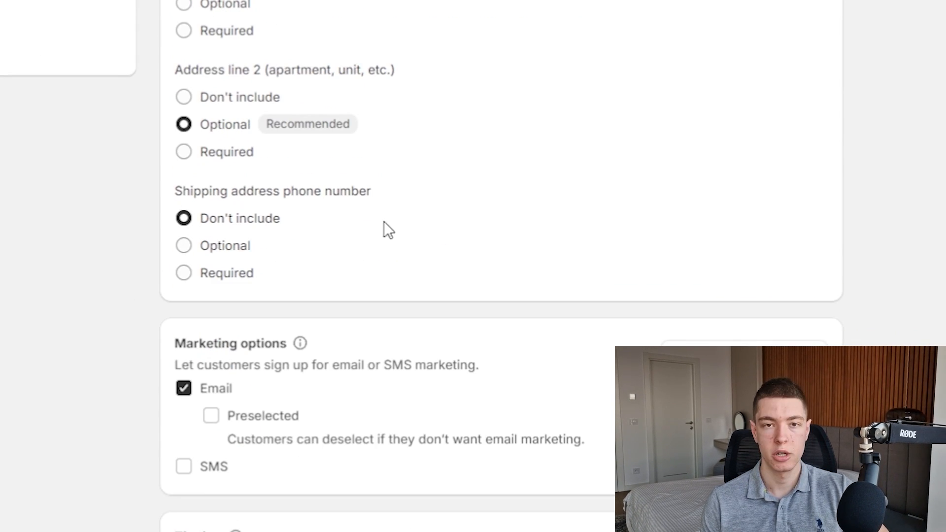
{"action": "left_click", "coordinate": [237, 246]}
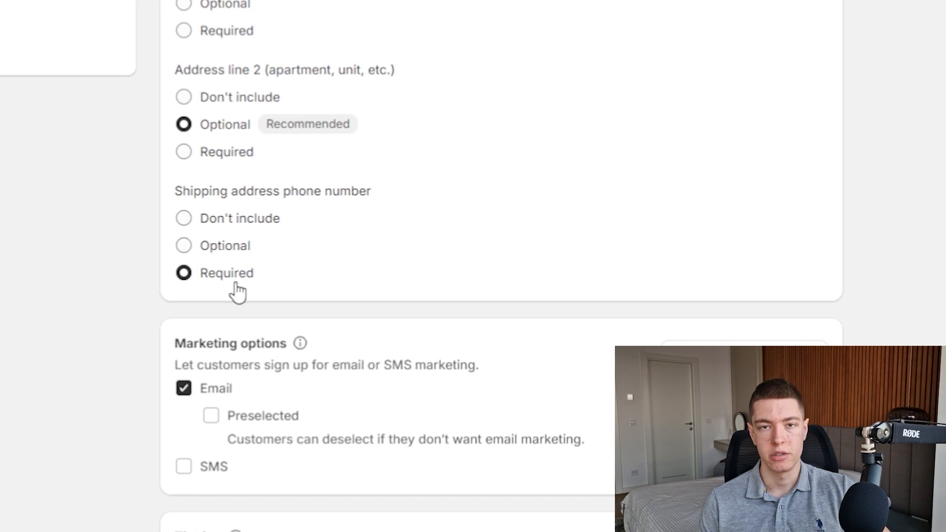
{"action": "left_click", "coordinate": [251, 246]}
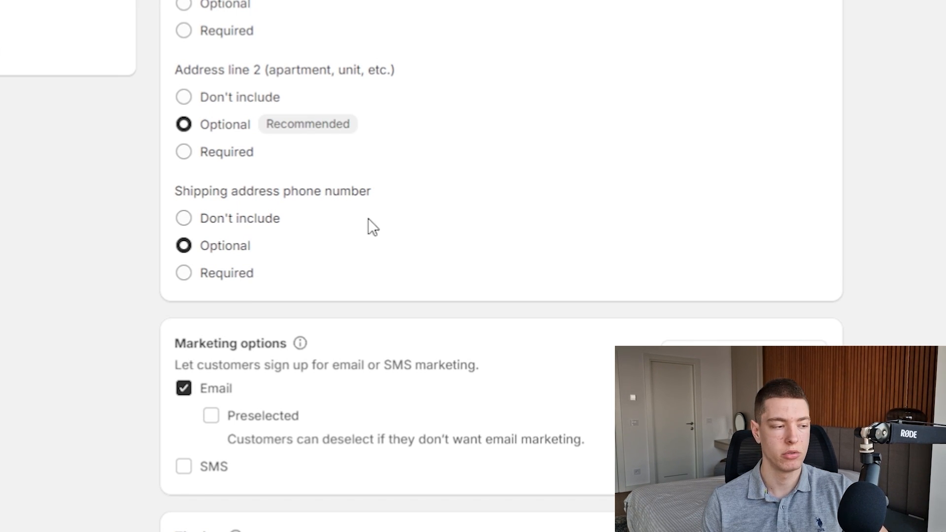
Step: Try preselecting the email marketing sign-up in the marketing options and clear the preselection again
{"action": "scroll", "coordinate": [354, 285], "scroll_direction": "down", "scroll_amount": 4}
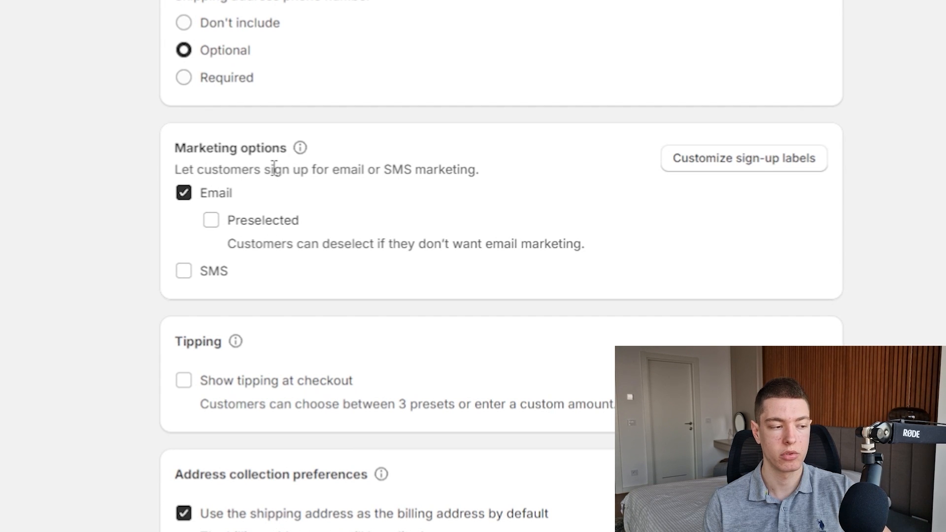
{"action": "left_click", "coordinate": [210, 222]}
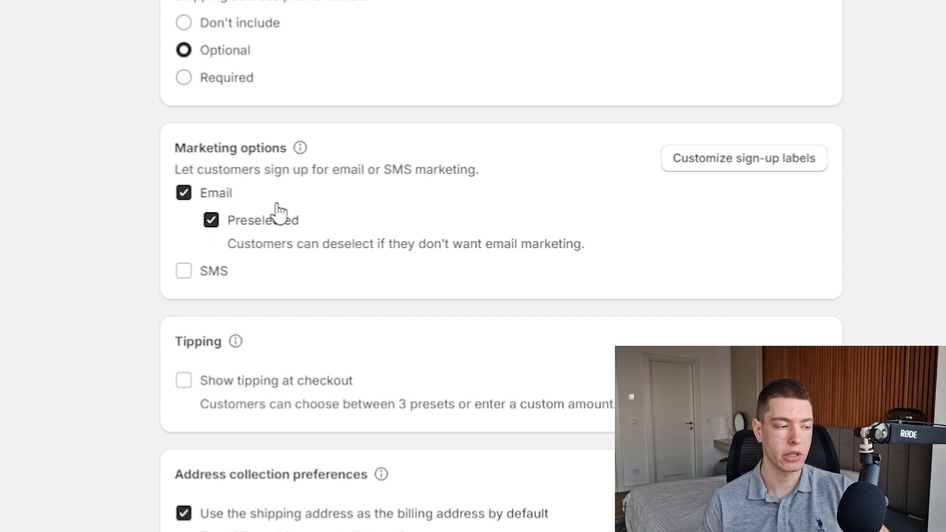
{"action": "left_click", "coordinate": [211, 221]}
Step: Try showing tipping at checkout and turn the option off again
{"action": "scroll", "coordinate": [215, 256], "scroll_direction": "down", "scroll_amount": 2}
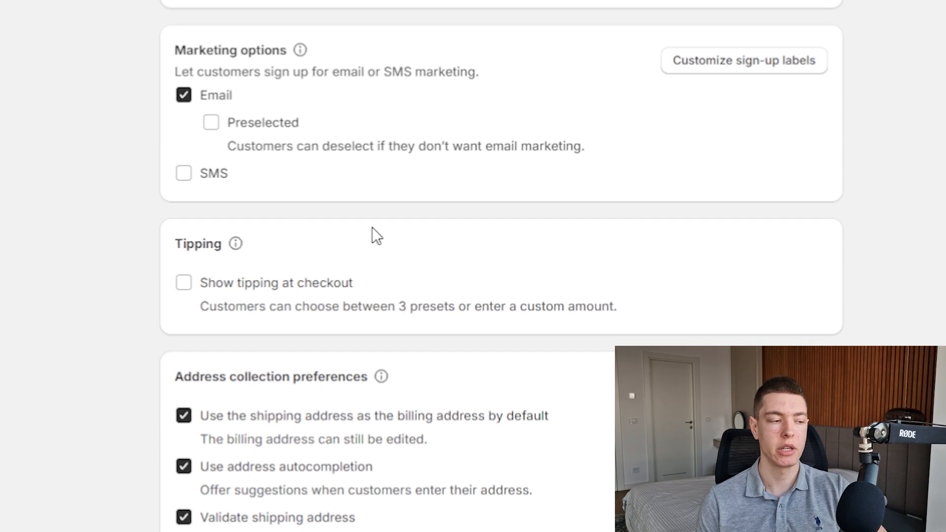
{"action": "left_click", "coordinate": [183, 285]}
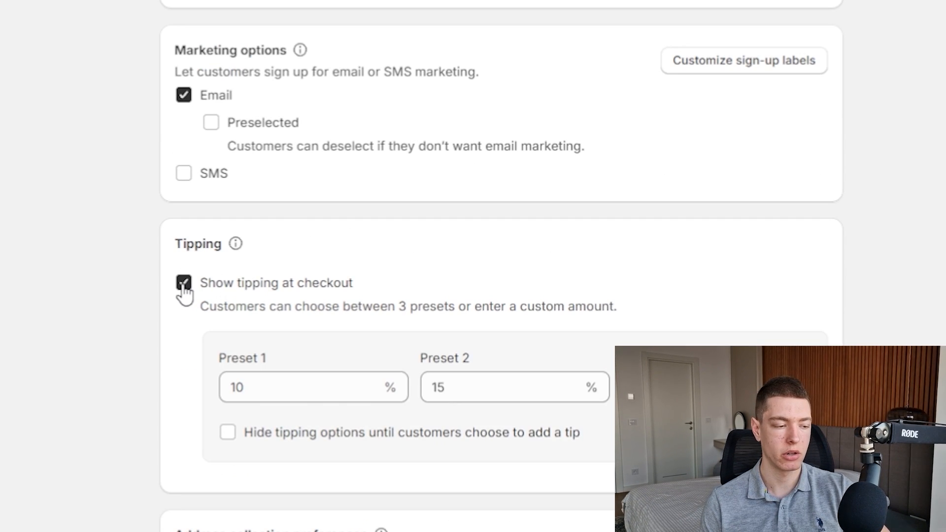
{"action": "left_click", "coordinate": [183, 285]}
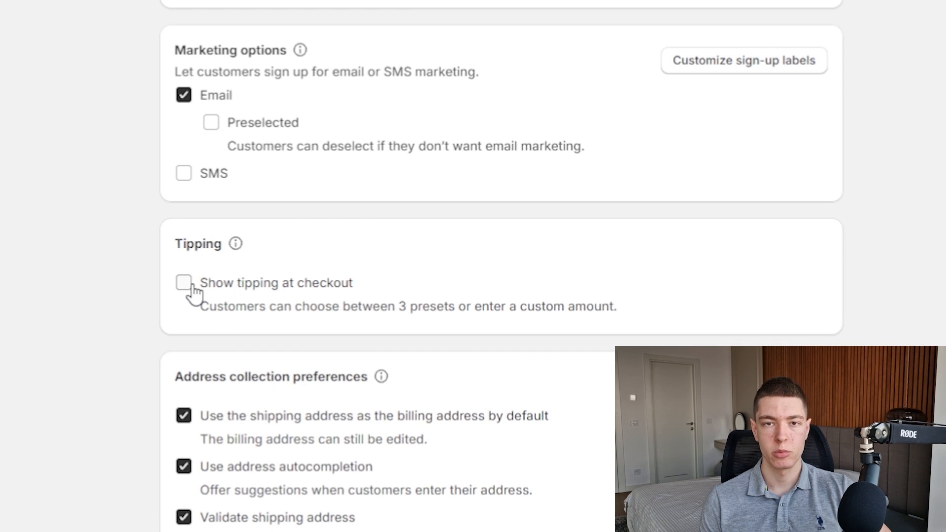
{"action": "left_click", "coordinate": [192, 286]}
{"action": "left_click", "coordinate": [303, 282]}
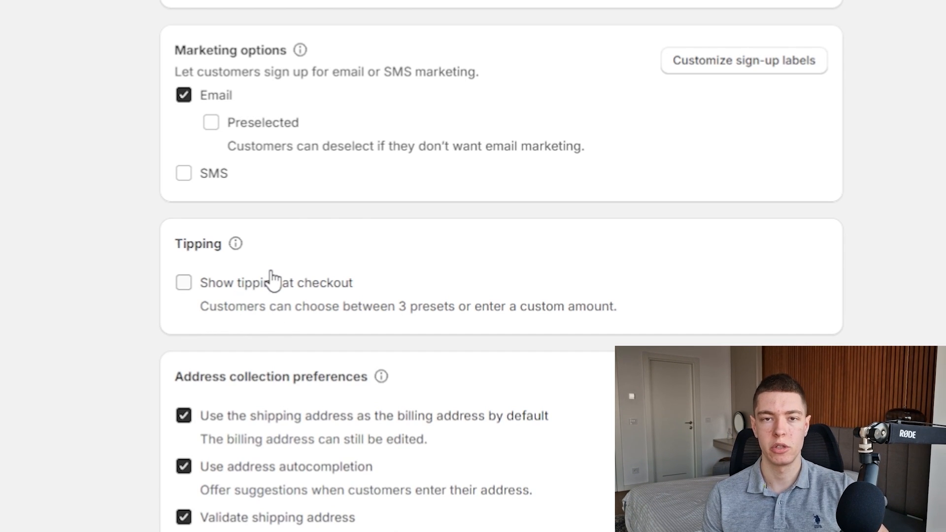
{"action": "scroll", "coordinate": [330, 281], "scroll_direction": "down", "scroll_amount": 2}
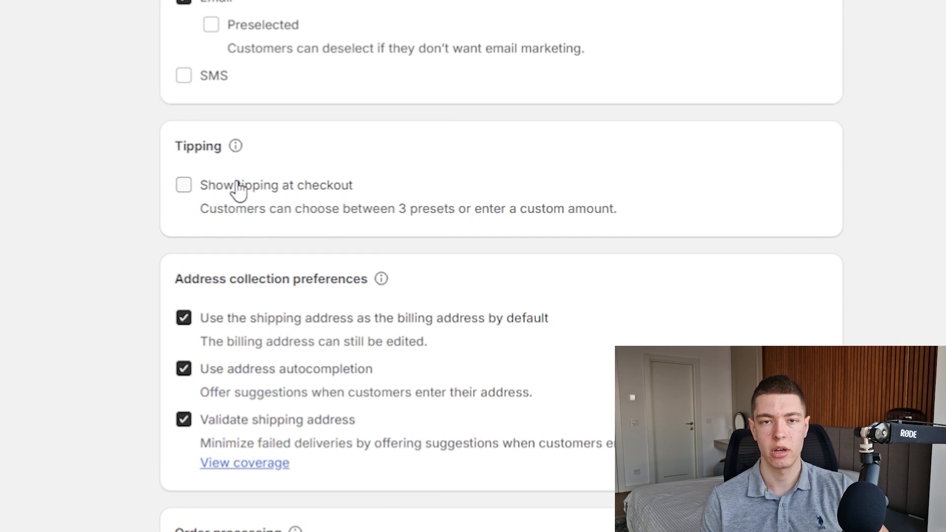
Step: Review the address collection, order processing and abandoned checkout email settings, and open the abandoned checkout email template
{"action": "scroll", "coordinate": [260, 194], "scroll_direction": "down", "scroll_amount": 2}
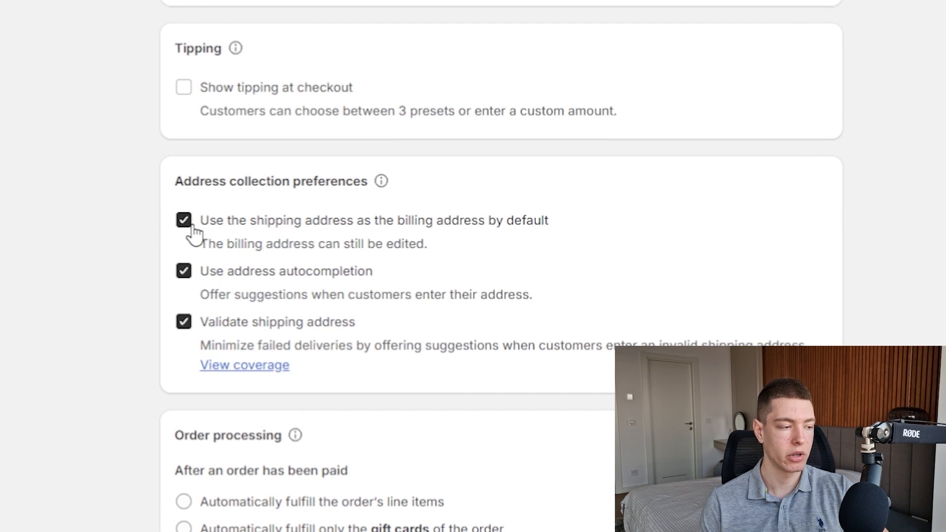
{"action": "scroll", "coordinate": [190, 328], "scroll_direction": "down", "scroll_amount": 6}
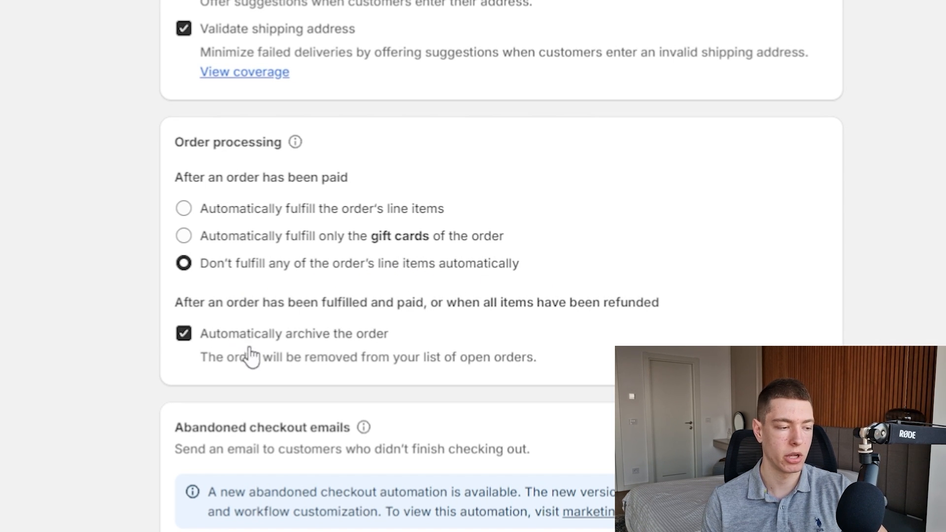
{"action": "scroll", "coordinate": [300, 347], "scroll_direction": "down", "scroll_amount": 6}
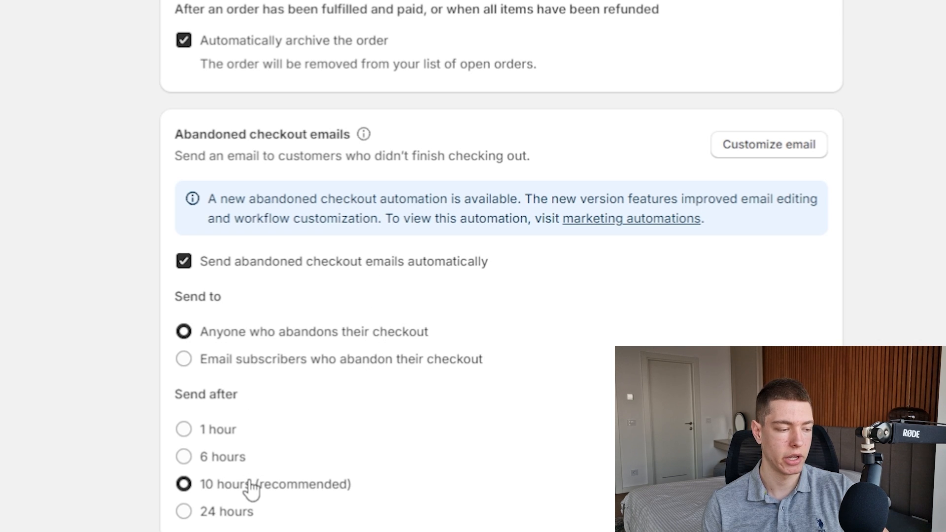
{"action": "scroll", "coordinate": [504, 381], "scroll_direction": "up", "scroll_amount": 2}
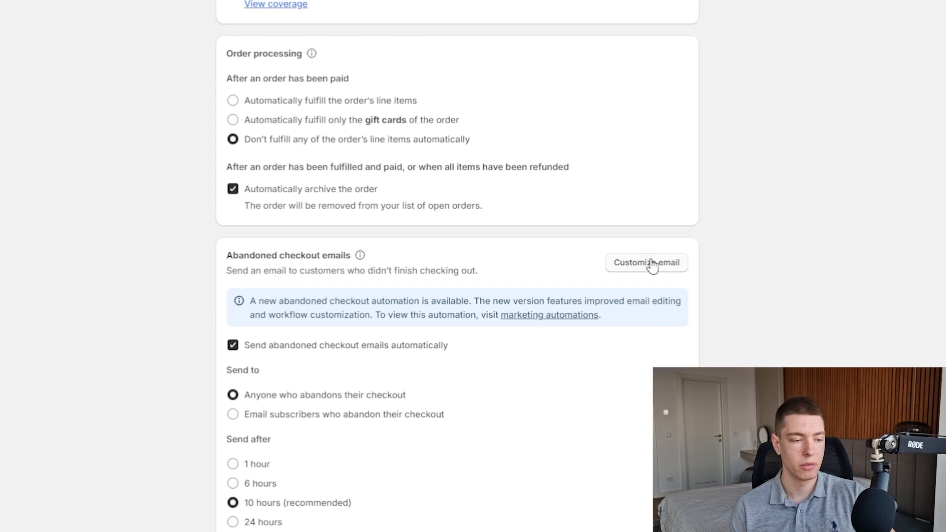
{"action": "left_click", "coordinate": [652, 266]}
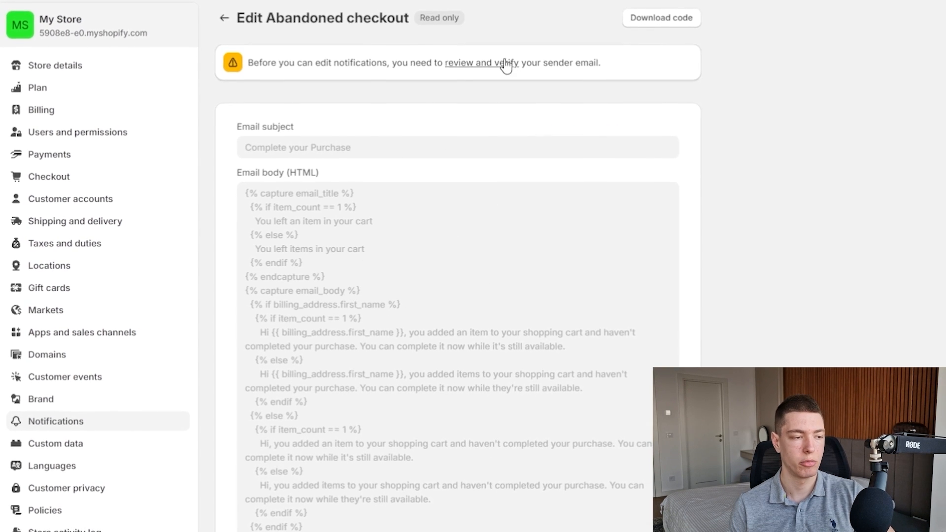
{"action": "left_click_drag", "start_coordinate": [393, 63], "coordinate": [605, 62]}
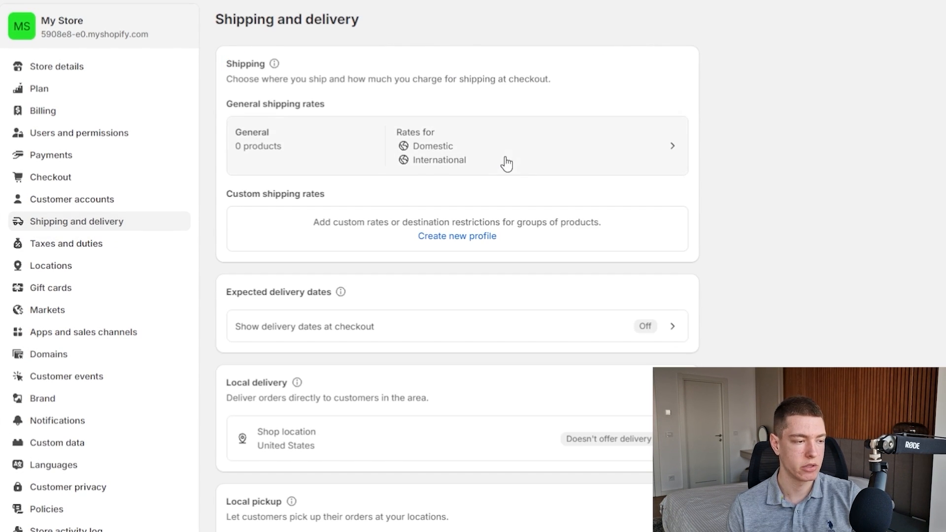
Step: Delete all domestic shipping rates in the general shipping profile except the free Economy rate
{"action": "left_click", "coordinate": [566, 142]}
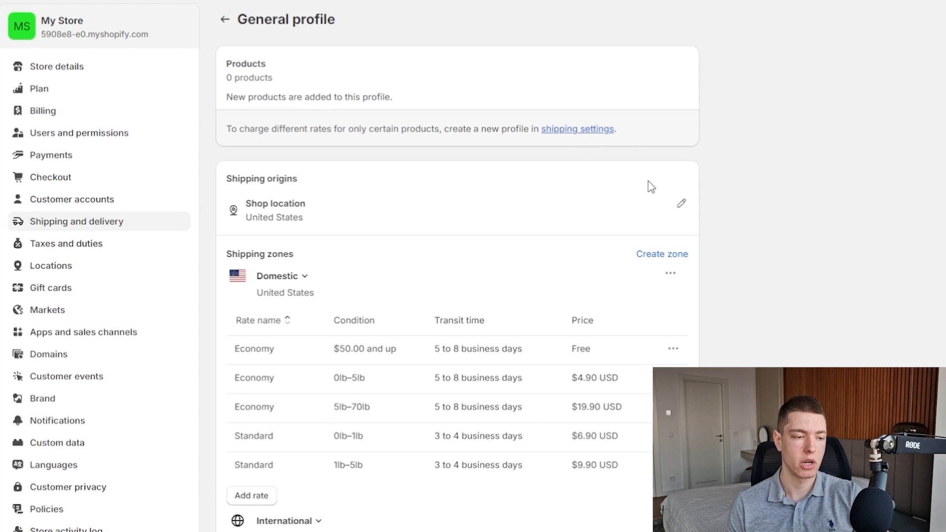
{"action": "scroll", "coordinate": [688, 234], "scroll_direction": "down", "scroll_amount": 3}
{"action": "scroll", "coordinate": [575, 237], "scroll_direction": "up", "scroll_amount": 1}
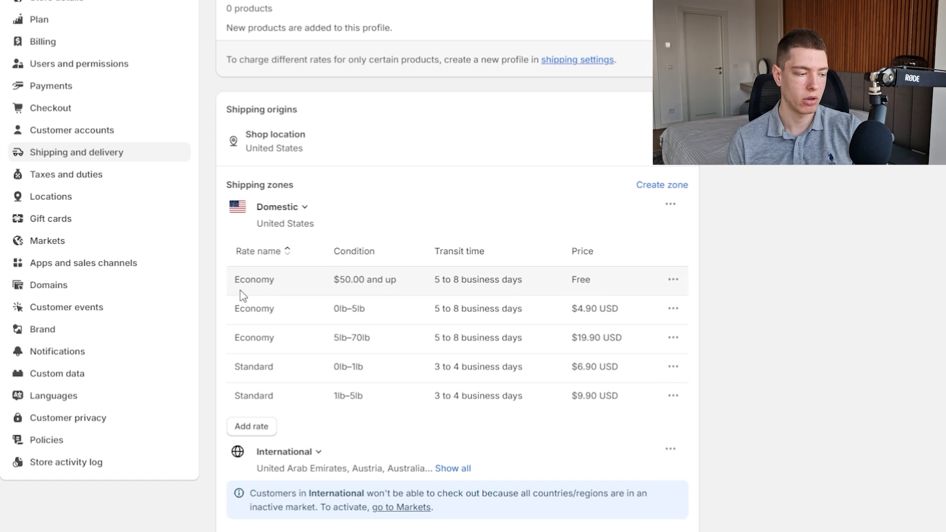
{"action": "left_click", "coordinate": [673, 396]}
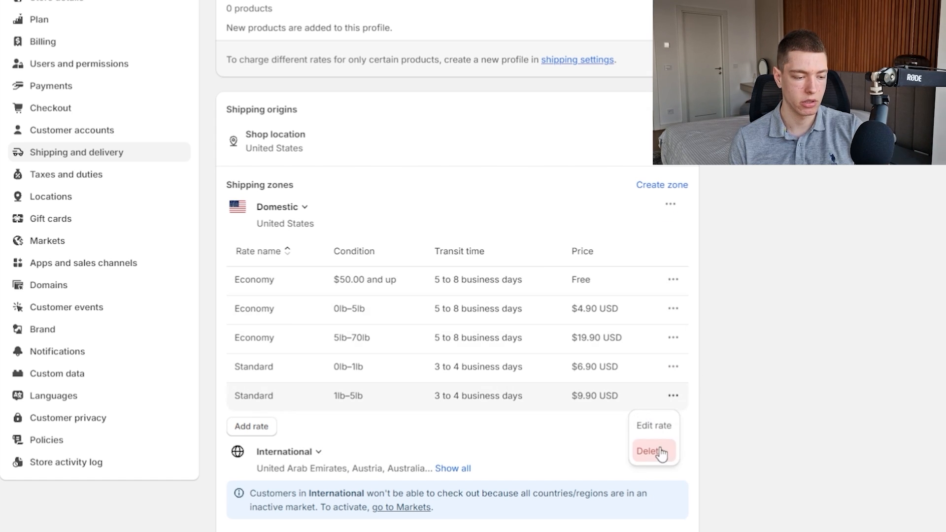
{"action": "left_click", "coordinate": [655, 451]}
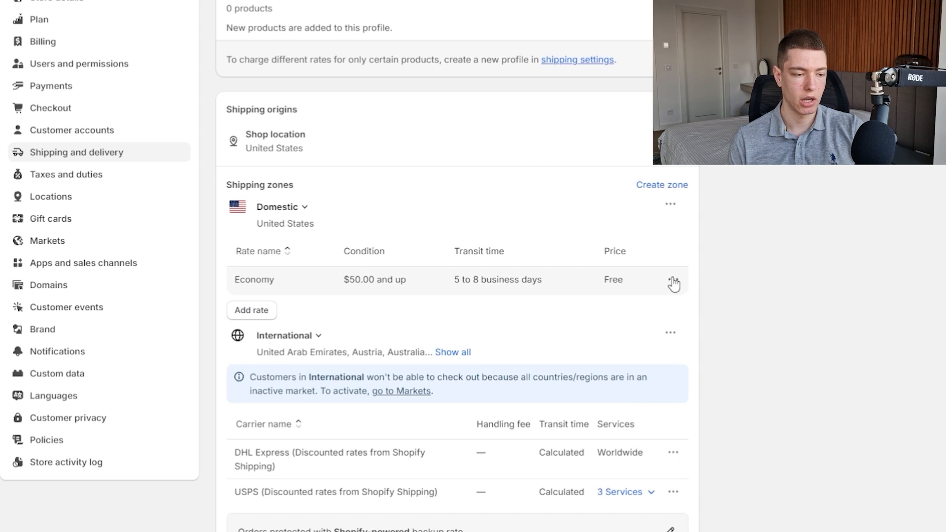
Step: Remove the minimum order price condition from the free domestic Economy rate
{"action": "left_click", "coordinate": [673, 280]}
{"action": "left_click", "coordinate": [658, 308]}
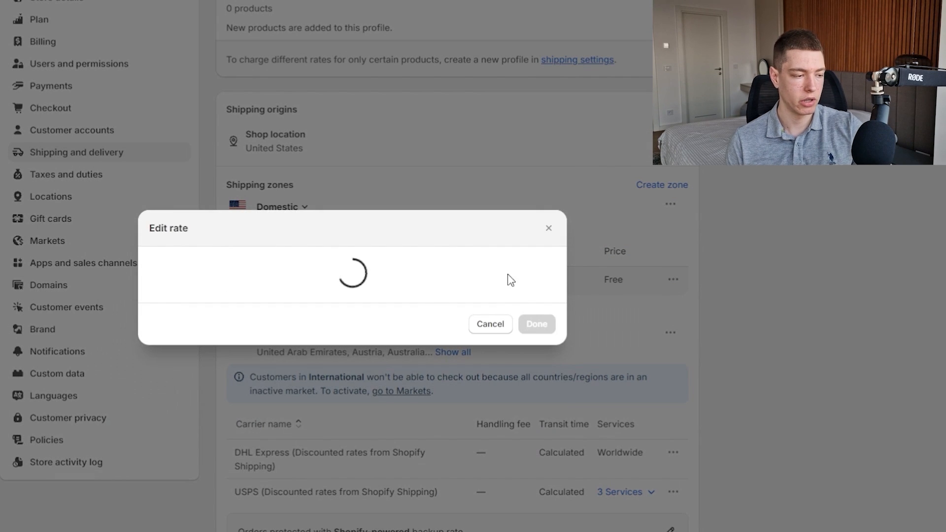
{"action": "left_click_drag", "start_coordinate": [207, 314], "coordinate": [75, 307]}
{"action": "key", "text": "BackSpace"}
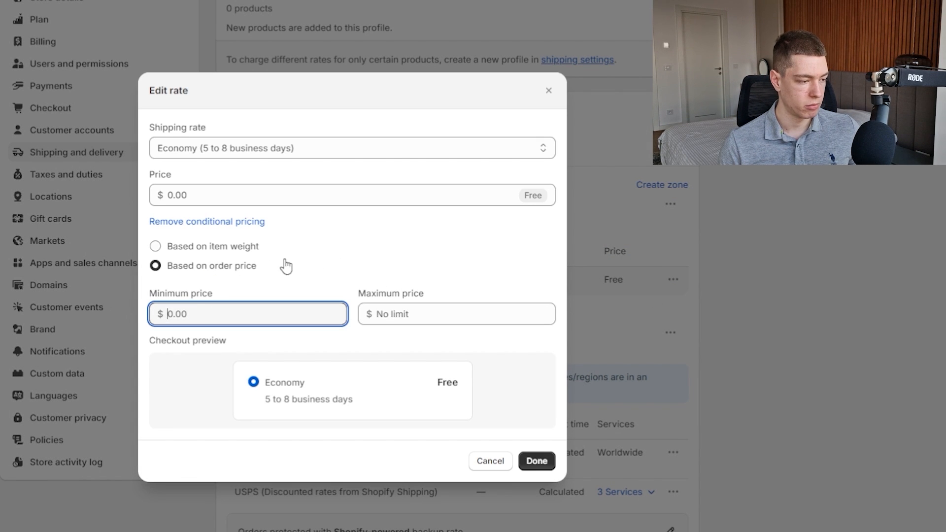
{"action": "left_click", "coordinate": [463, 261]}
{"action": "left_click", "coordinate": [537, 461]}
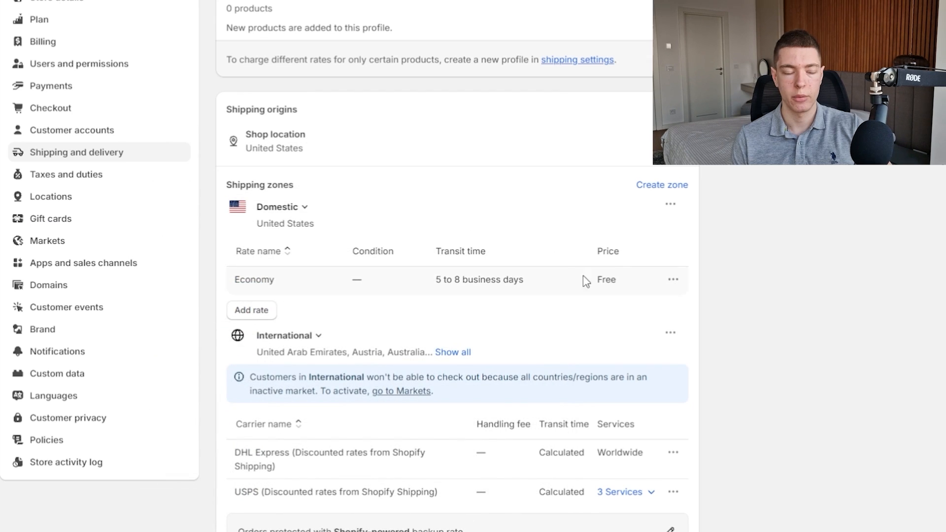
Step: Change the domestic Economy rate to a custom rate named "Free Standard Shipping"
{"action": "left_click", "coordinate": [673, 280]}
{"action": "left_click", "coordinate": [306, 194]}
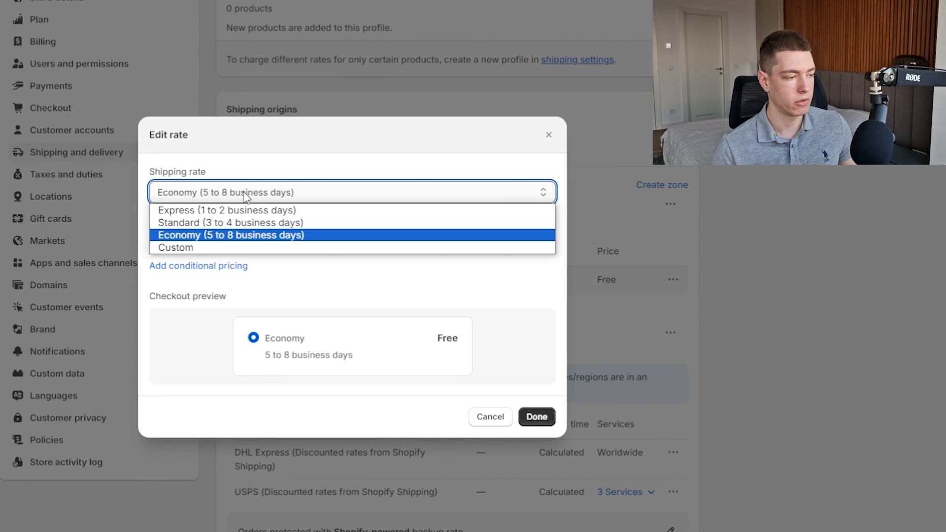
{"action": "left_click", "coordinate": [191, 249]}
{"action": "left_click", "coordinate": [211, 198]}
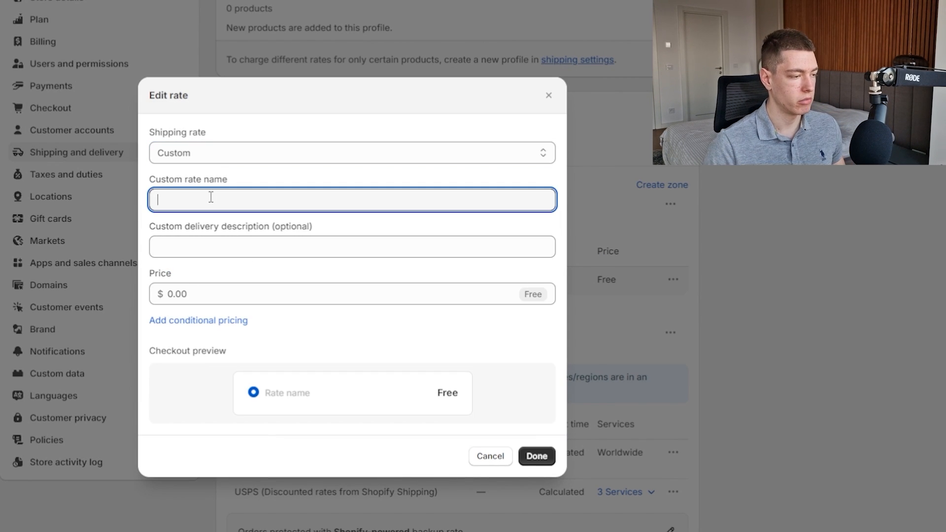
{"action": "type", "text": "Free Standar"}
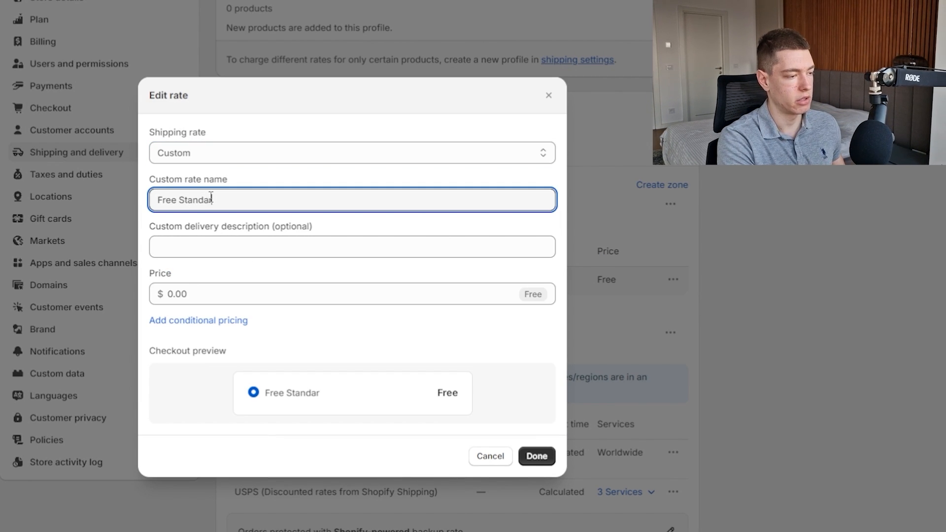
{"action": "type", "text": "d Shipping"}
{"action": "left_click", "coordinate": [537, 456]}
{"action": "left_click_drag", "start_coordinate": [228, 283], "coordinate": [726, 277]}
{"action": "left_click", "coordinate": [289, 281]}
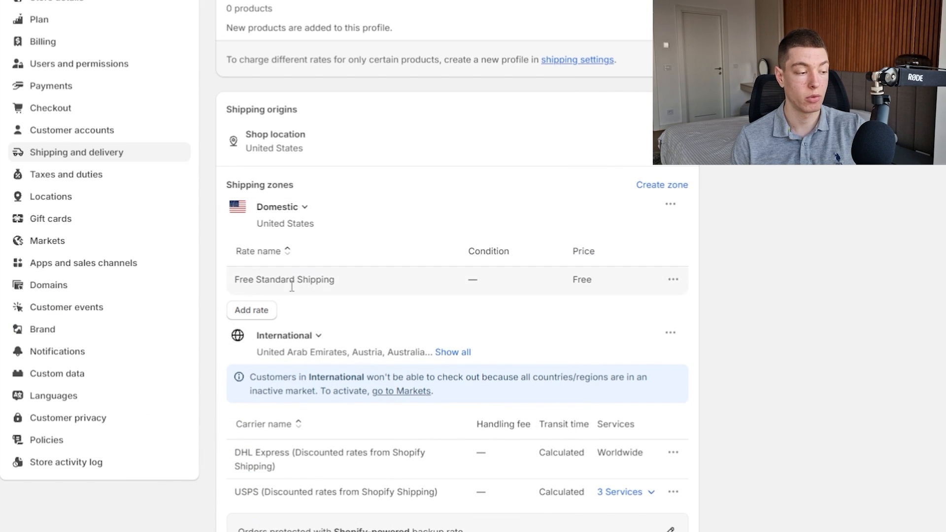
Step: Start a new domestic flat rate of type Custom and name it "Priority Insured Shipping & Handling"
{"action": "left_click", "coordinate": [249, 311]}
{"action": "left_click", "coordinate": [249, 223]}
{"action": "left_click", "coordinate": [246, 239]}
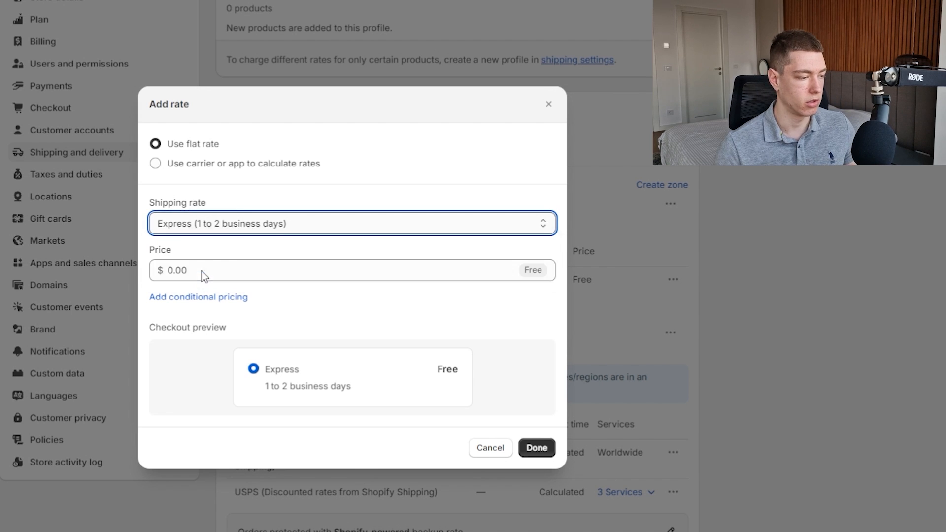
{"action": "left_click", "coordinate": [221, 224]}
{"action": "left_click", "coordinate": [205, 279]}
{"action": "left_click", "coordinate": [202, 226]}
{"action": "type", "text": "Pr"}
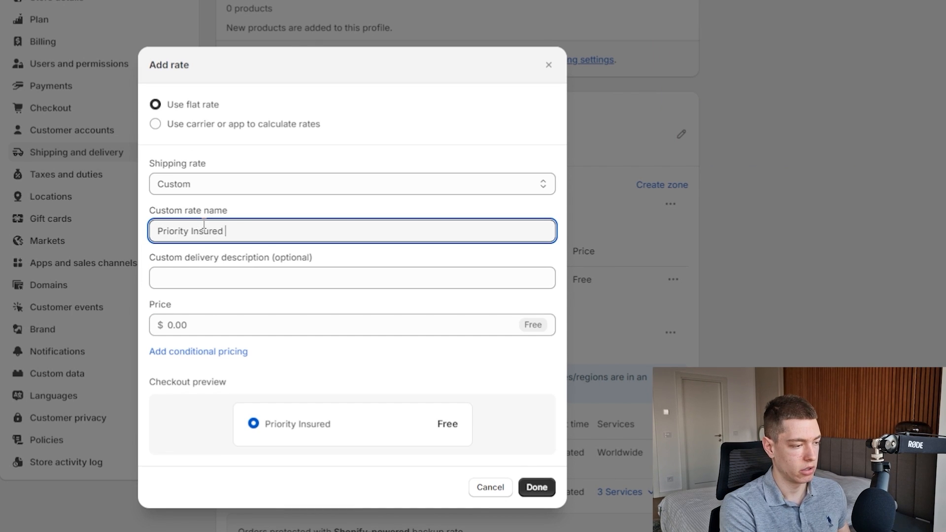
{"action": "type", "text": "iority Insured Shipping "}
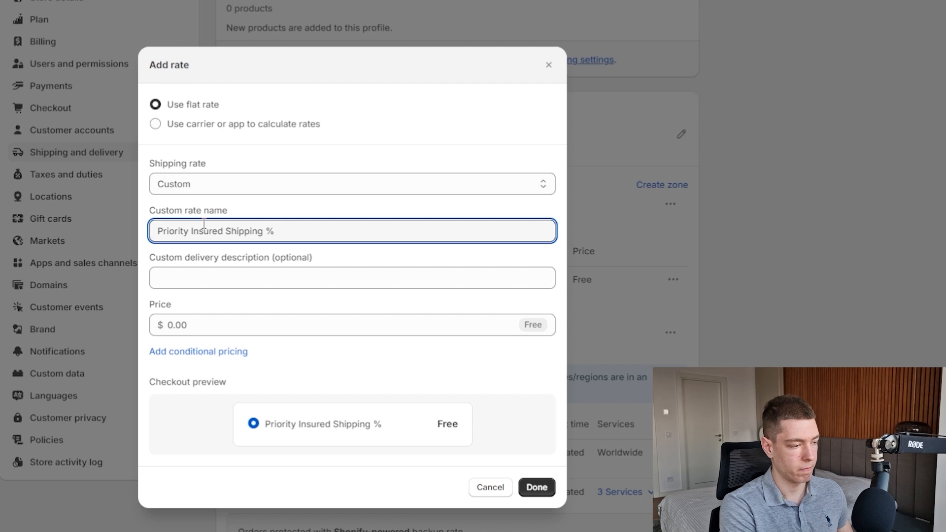
{"action": "type", "text": "& Handling"}
Step: Set the new custom rate's price to $2.97 and add it to the domestic zone
{"action": "key", "text": "Tab"}
{"action": "key", "text": "Tab"}
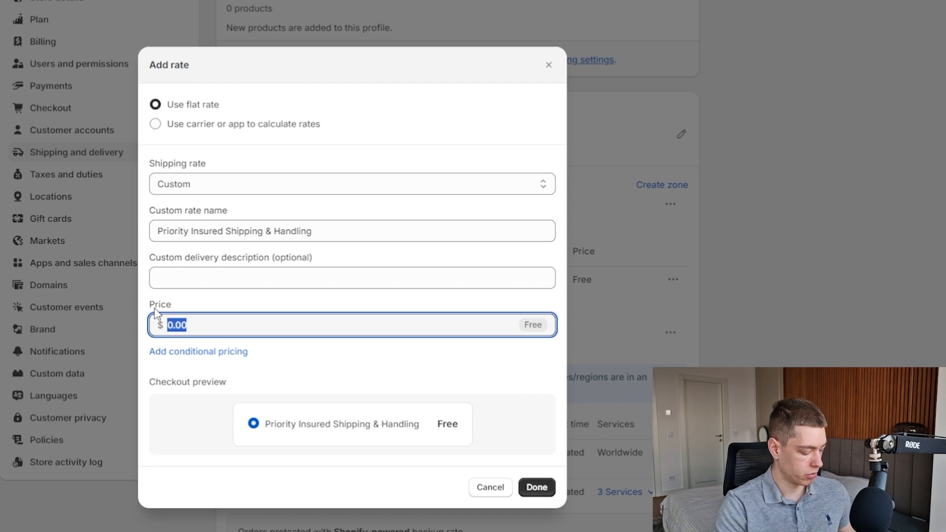
{"action": "type", "text": "2.97"}
{"action": "left_click", "coordinate": [275, 302]}
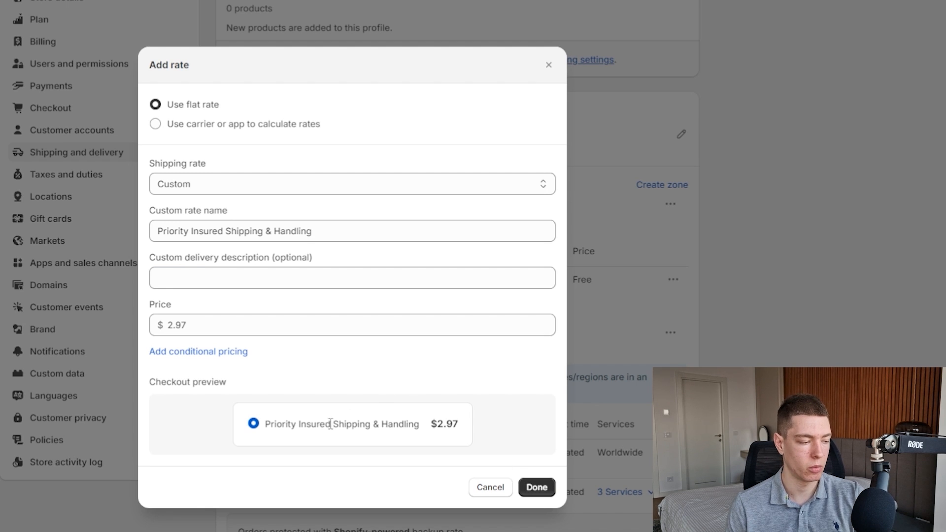
{"action": "left_click", "coordinate": [536, 487]}
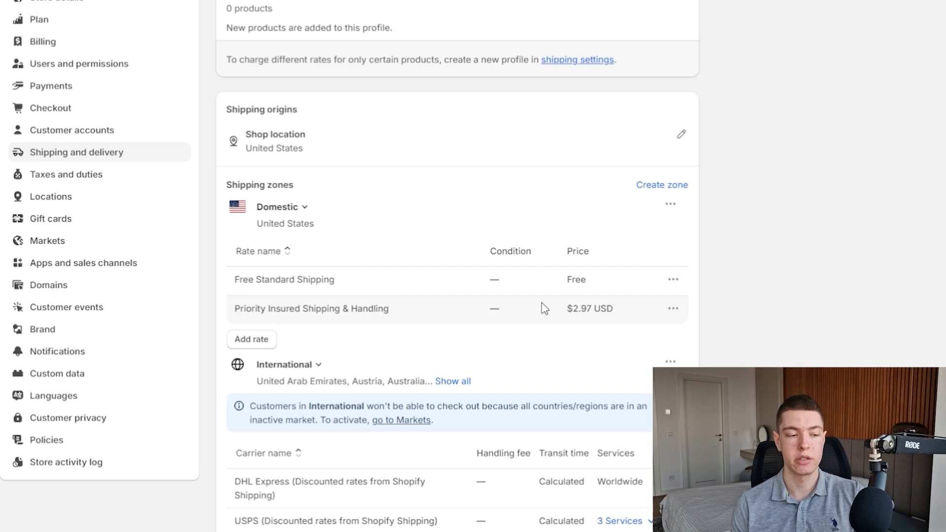
{"action": "scroll", "coordinate": [780, 294], "scroll_direction": "down", "scroll_amount": 2}
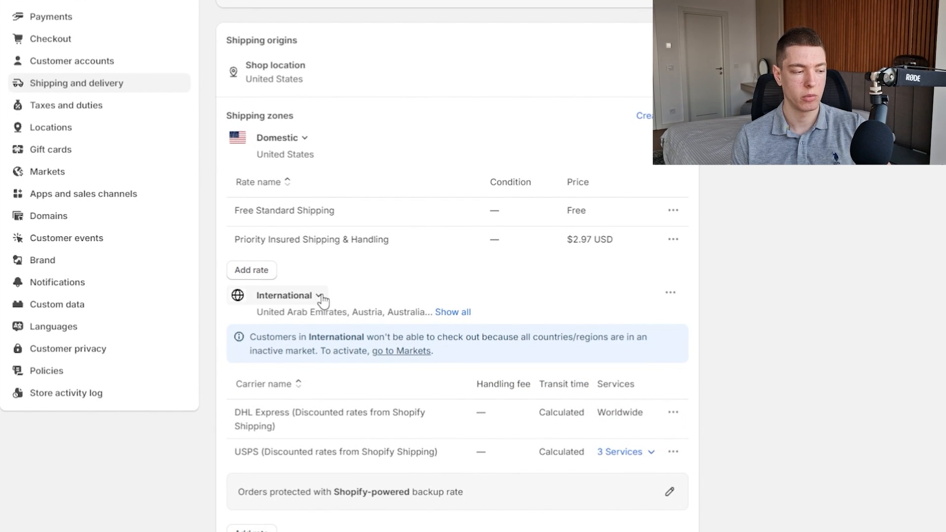
{"action": "scroll", "coordinate": [613, 372], "scroll_direction": "up", "scroll_amount": 2}
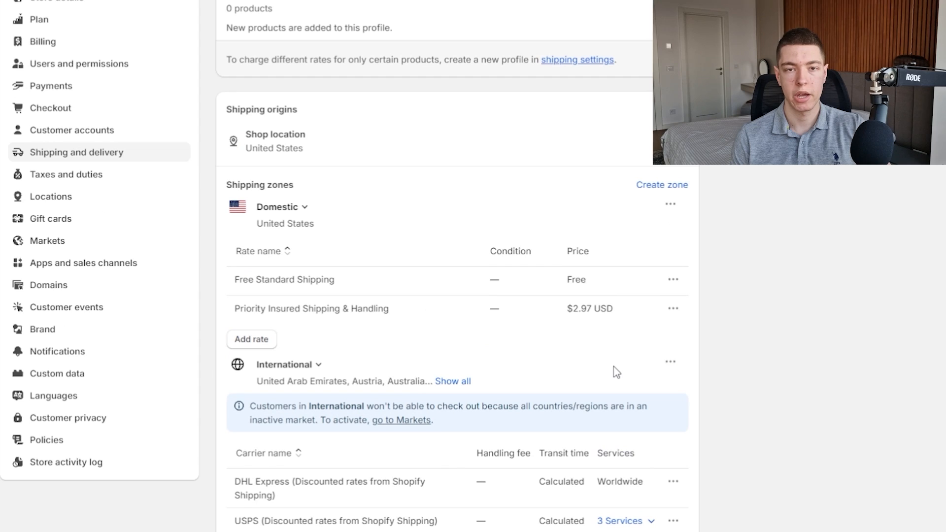
{"action": "scroll", "coordinate": [619, 371], "scroll_direction": "down", "scroll_amount": 2}
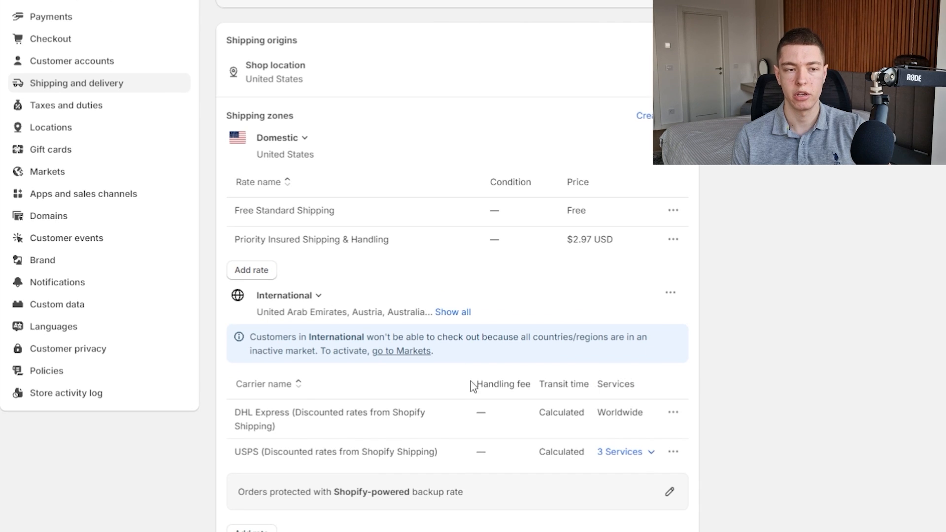
{"action": "scroll", "coordinate": [600, 338], "scroll_direction": "up", "scroll_amount": 3}
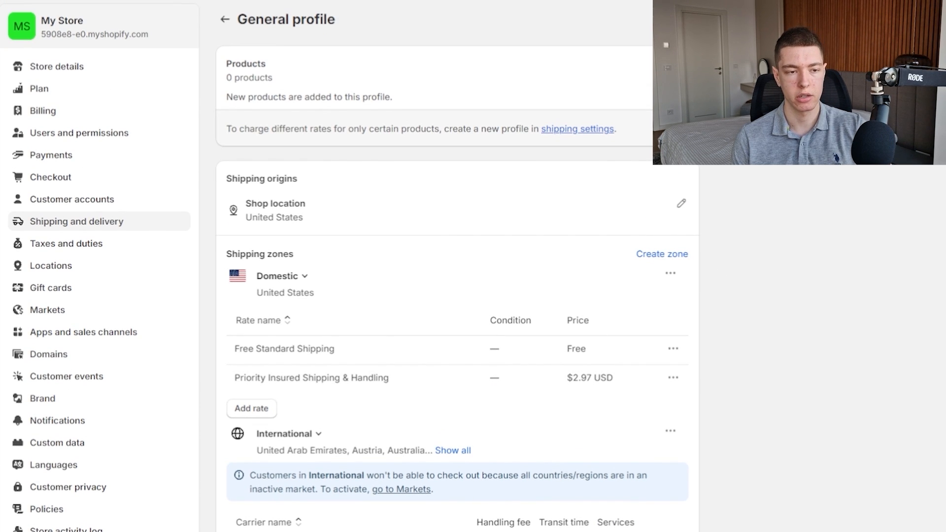
Step: Add all remaining countries and regions of every continent to the International market, save it and check the selection
{"action": "left_click", "coordinate": [54, 265]}
{"action": "left_click", "coordinate": [86, 312]}
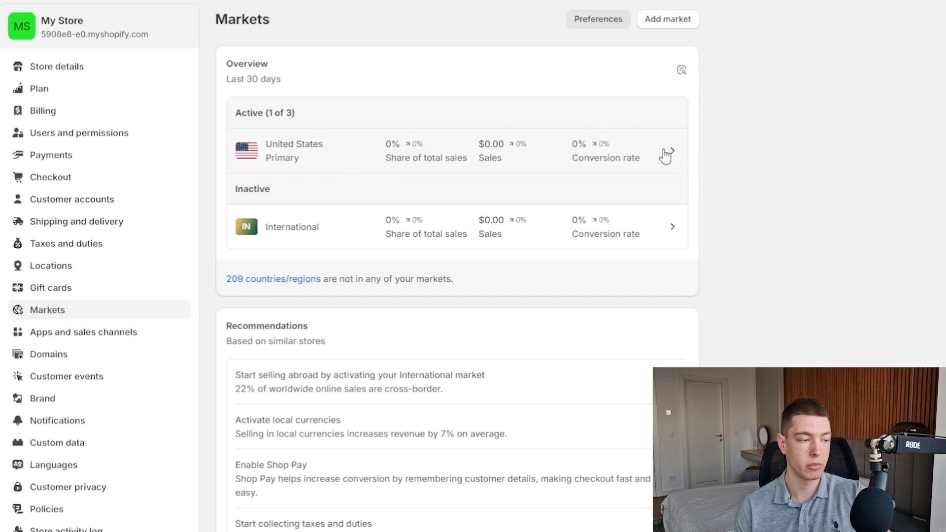
{"action": "left_click", "coordinate": [304, 152]}
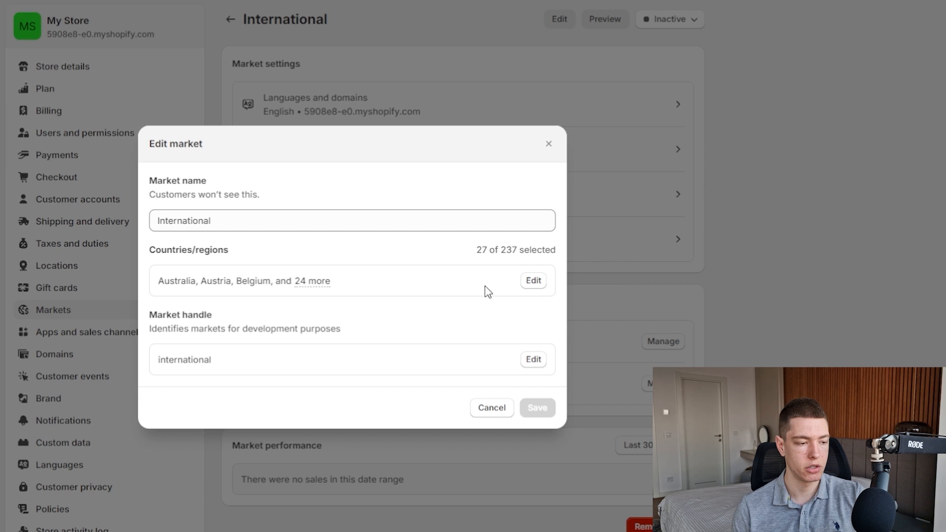
{"action": "left_click", "coordinate": [531, 281]}
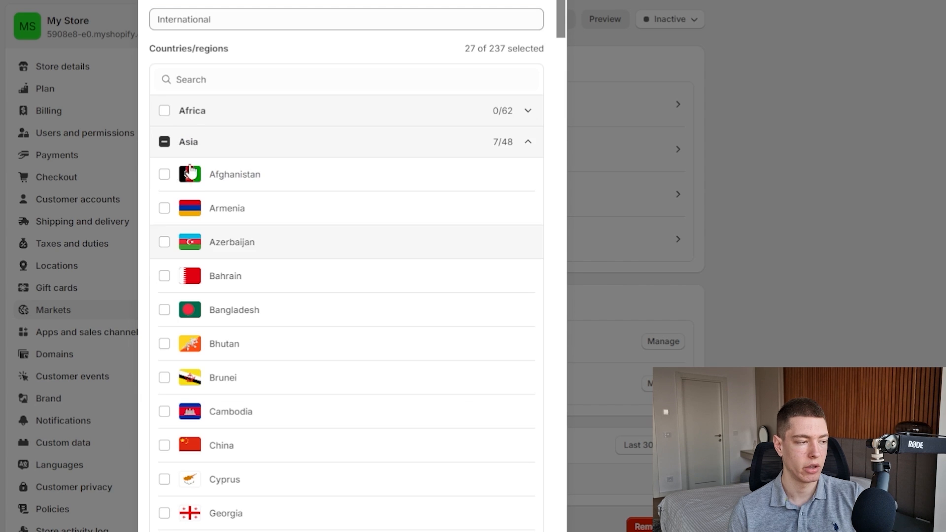
{"action": "left_click", "coordinate": [165, 111]}
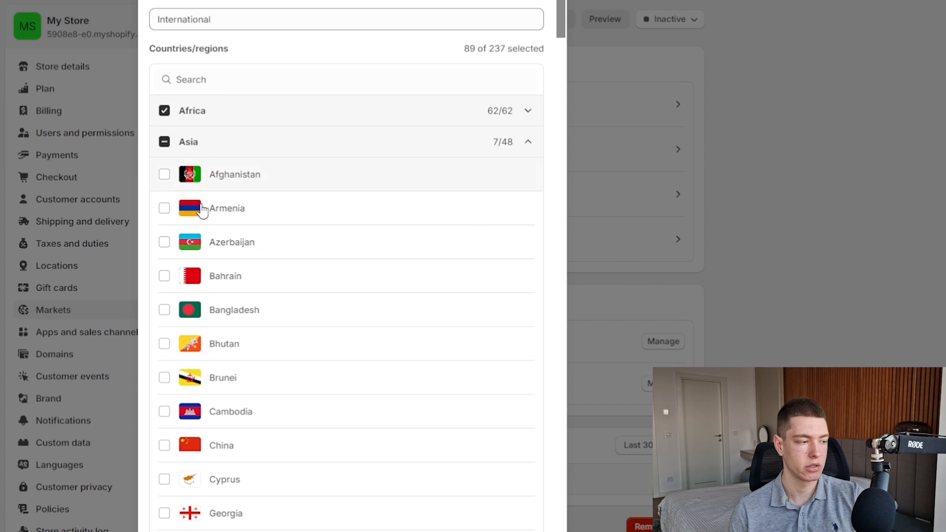
{"action": "scroll", "coordinate": [502, 113], "scroll_direction": "down", "scroll_amount": 5}
{"action": "scroll", "coordinate": [439, 297], "scroll_direction": "down", "scroll_amount": 20}
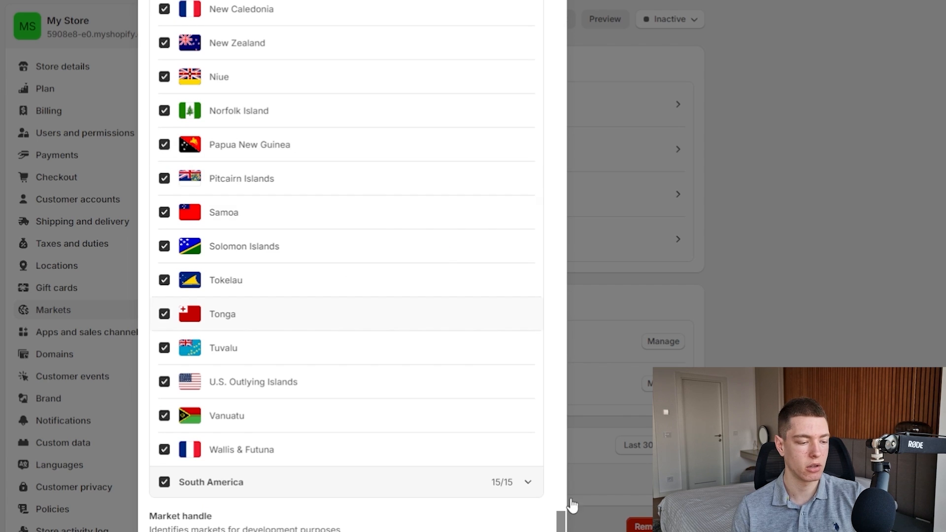
{"action": "left_click", "coordinate": [640, 337]}
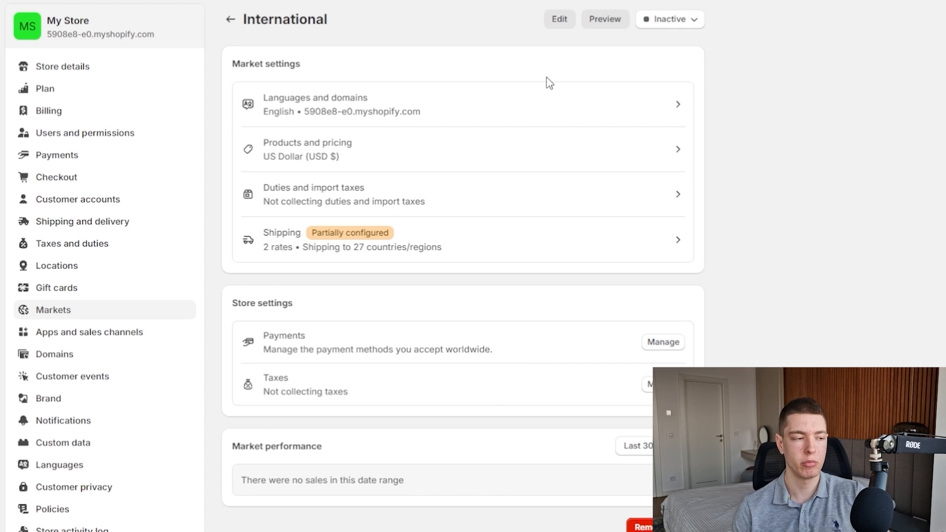
{"action": "left_click", "coordinate": [560, 20]}
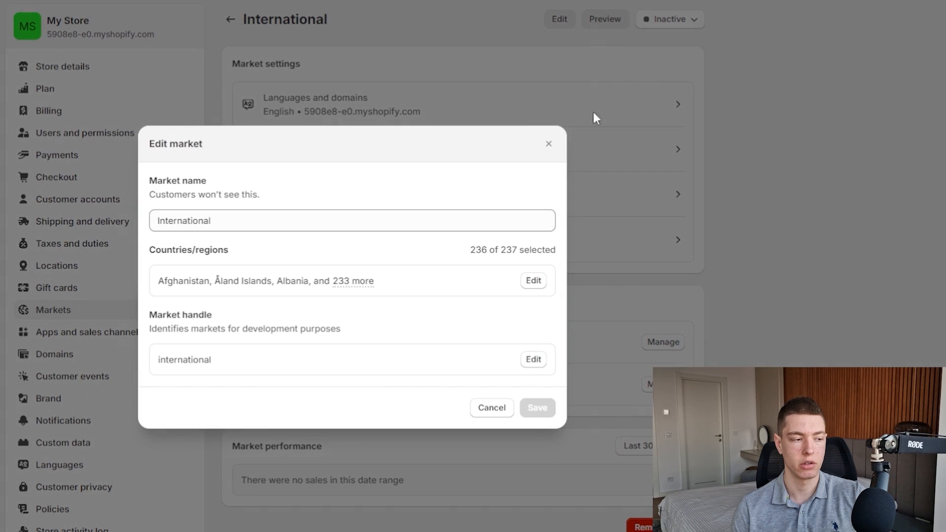
{"action": "left_click", "coordinate": [549, 145]}
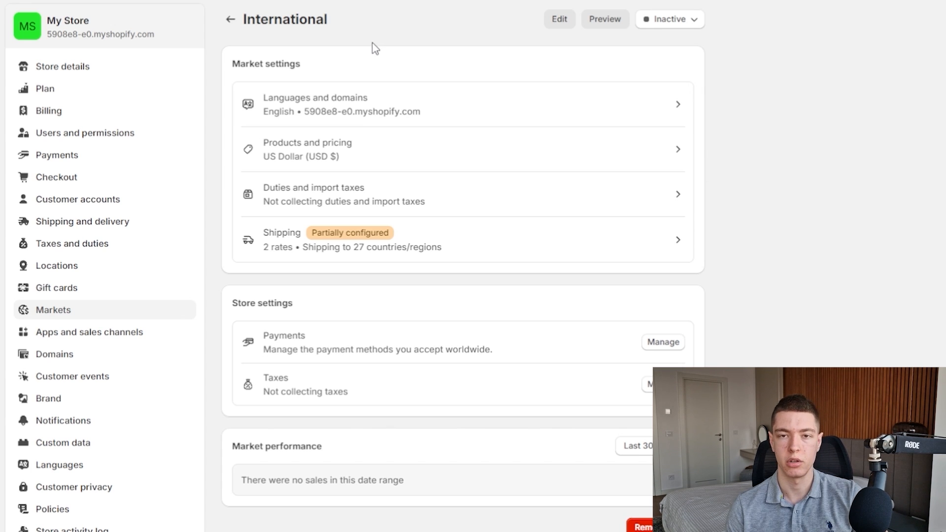
Step: Leave the International market and, in the domain settings, search for new domains to buy using "vexaro" and "vexaro.co"
{"action": "left_click", "coordinate": [230, 20]}
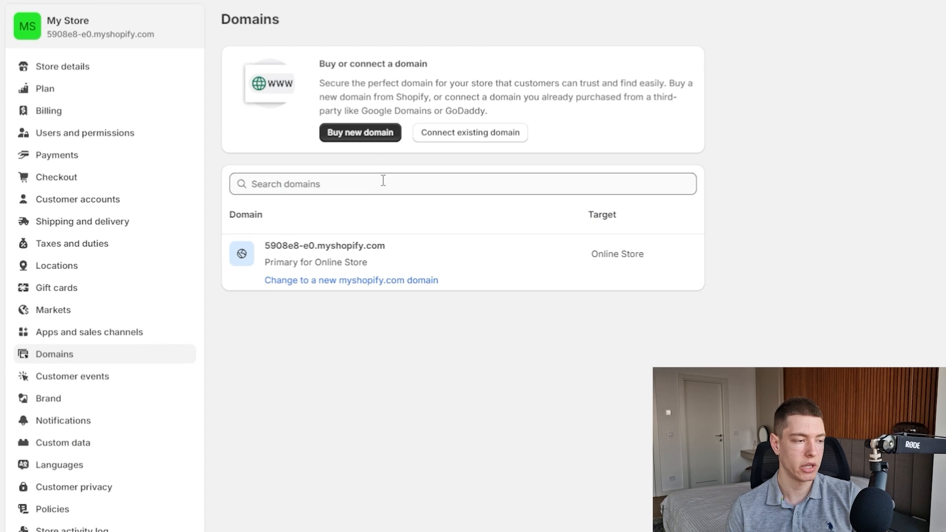
{"action": "left_click", "coordinate": [354, 135]}
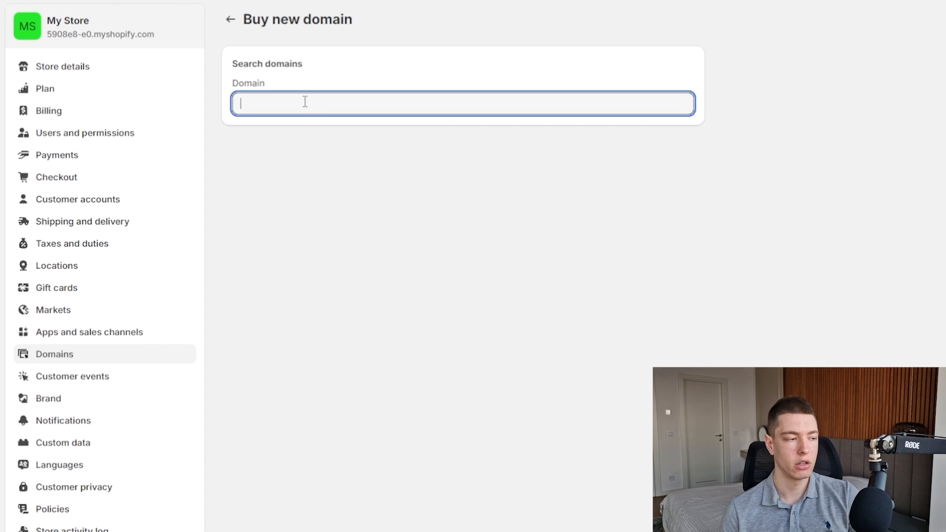
{"action": "type", "text": "ve"}
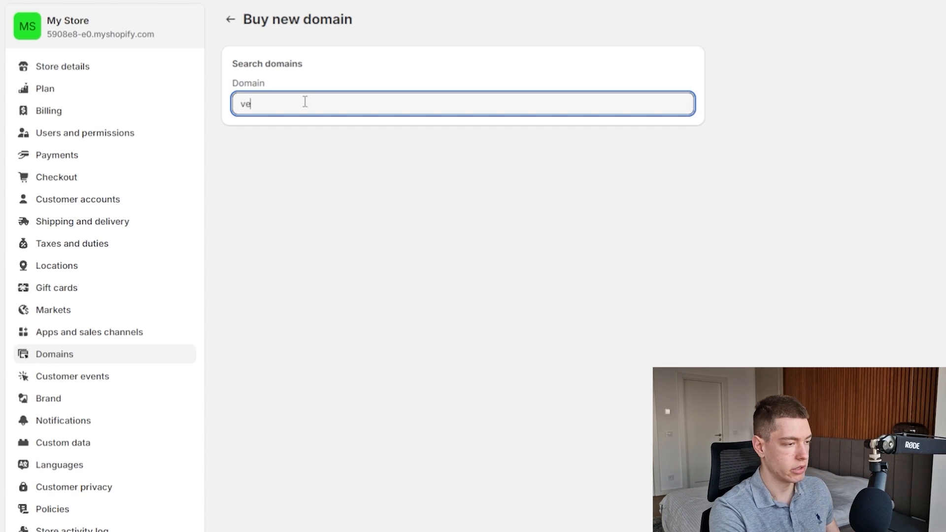
{"action": "type", "text": "xaro"}
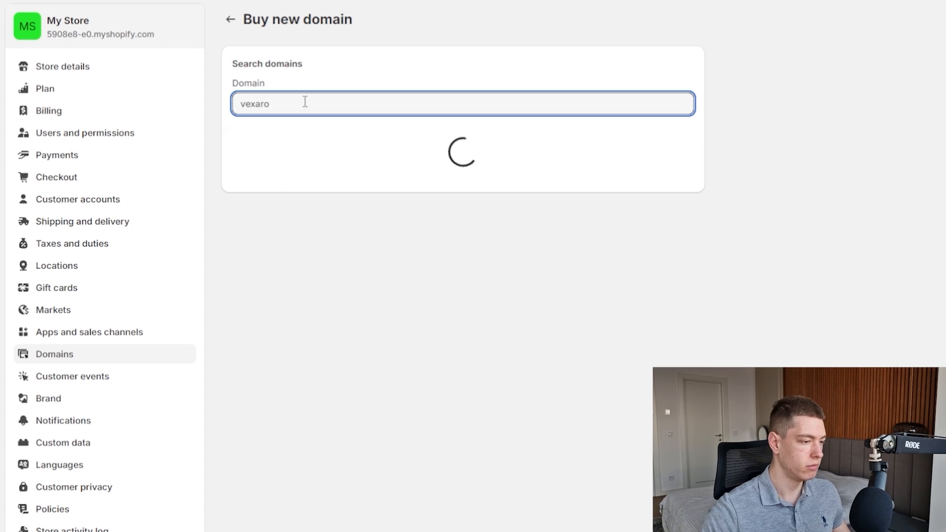
{"action": "left_click_drag", "start_coordinate": [274, 144], "coordinate": [398, 142]}
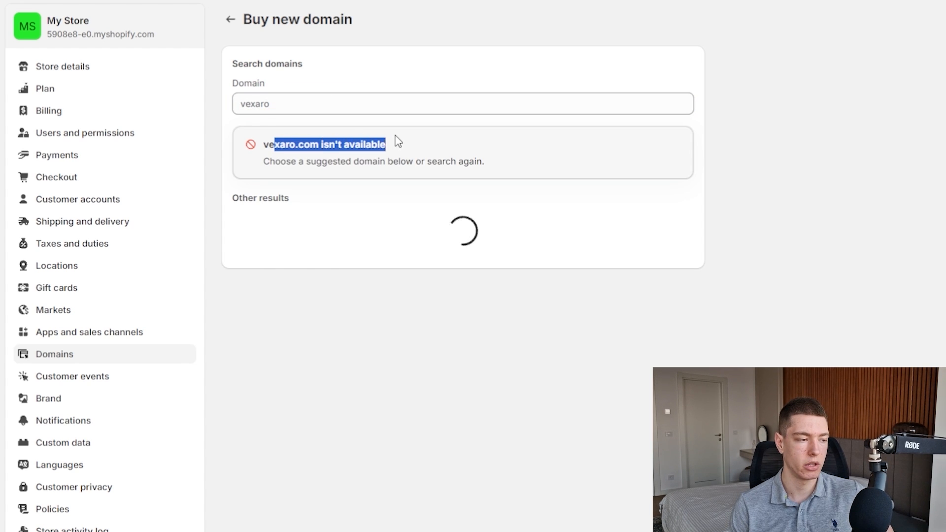
{"action": "left_click", "coordinate": [398, 142]}
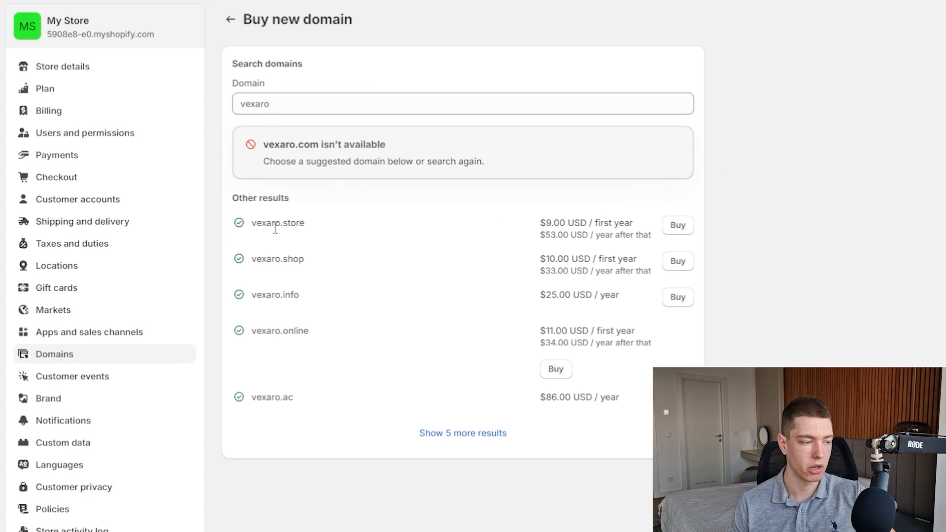
{"action": "left_click_drag", "start_coordinate": [275, 230], "coordinate": [338, 236]}
{"action": "left_click", "coordinate": [320, 106]}
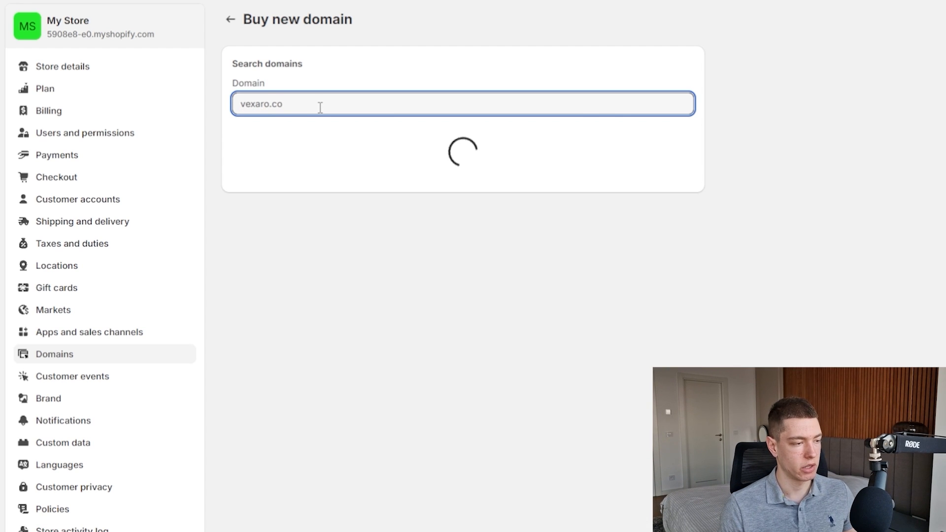
{"action": "left_click", "coordinate": [318, 151]}
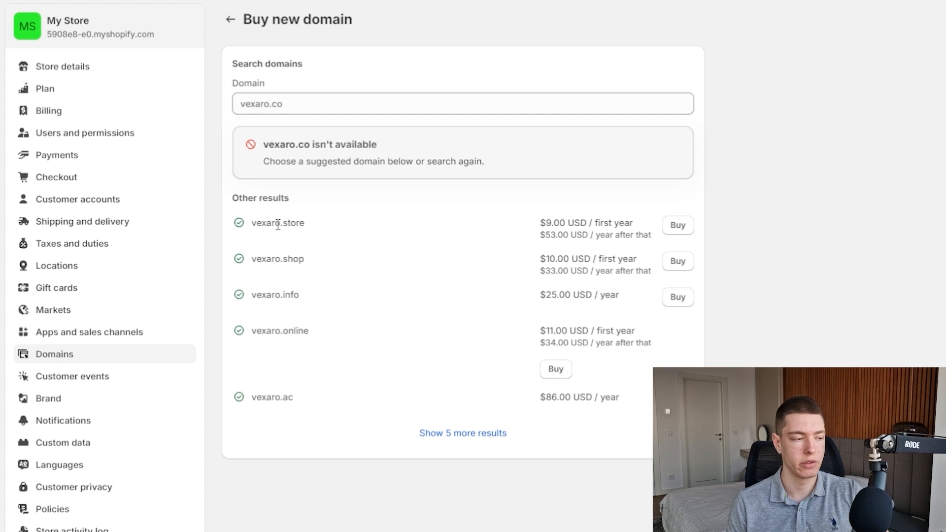
Step: Open the purchase form for the vexaro.store domain, review its contact information and summary, and leave it without buying
{"action": "left_click", "coordinate": [679, 226]}
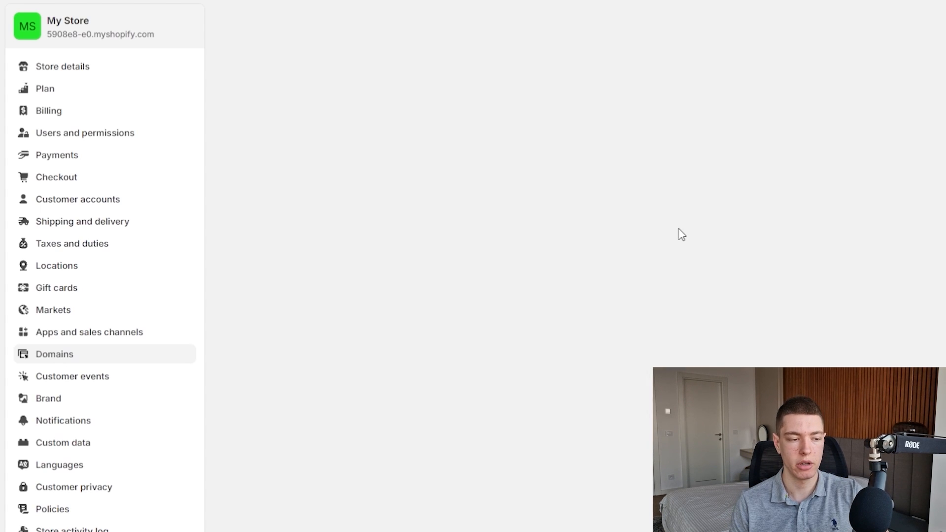
{"action": "scroll", "coordinate": [756, 191], "scroll_direction": "down", "scroll_amount": 6}
{"action": "scroll", "coordinate": [845, 319], "scroll_direction": "down", "scroll_amount": 3}
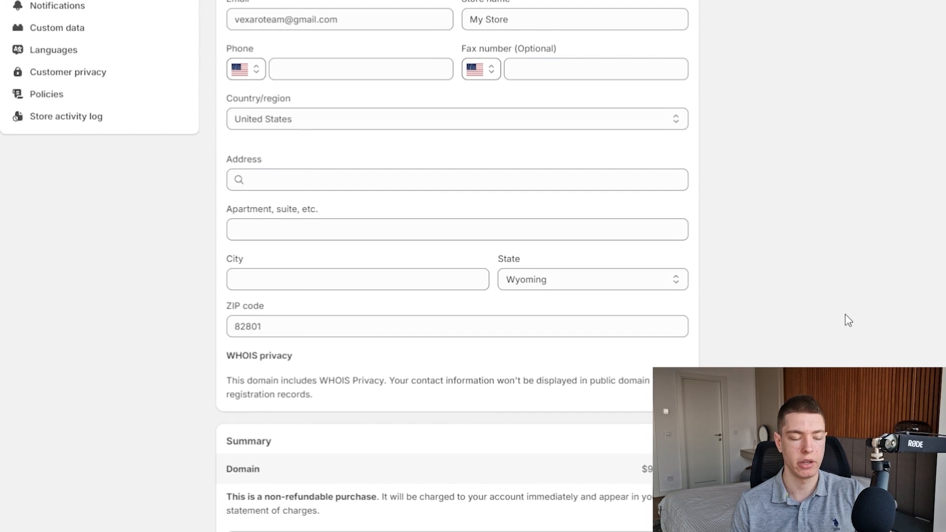
{"action": "scroll", "coordinate": [845, 319], "scroll_direction": "up", "scroll_amount": 8}
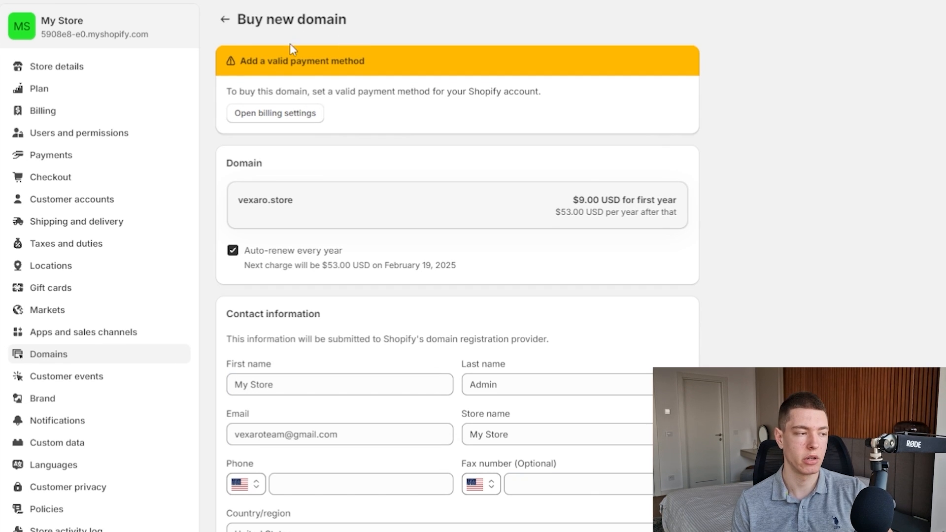
{"action": "left_click", "coordinate": [226, 23]}
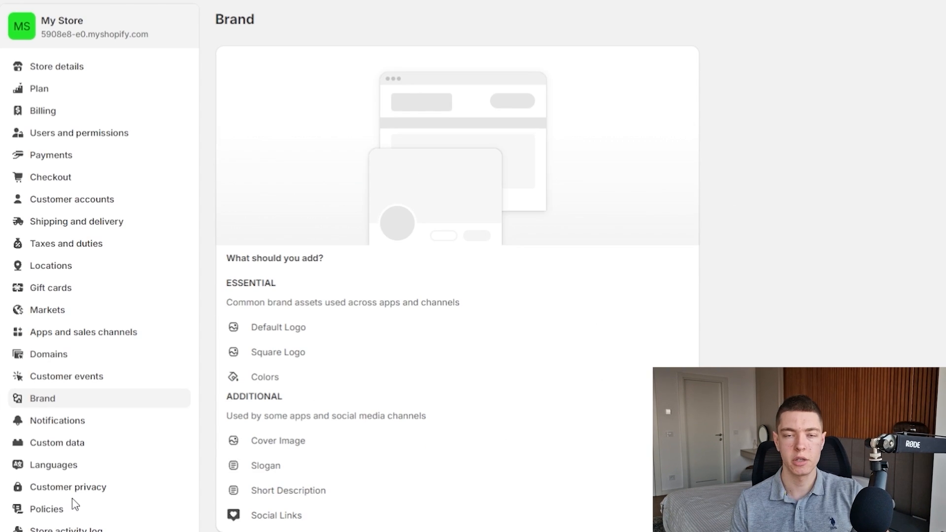
Step: Create the store's written return and refund policy from its template
{"action": "left_click", "coordinate": [63, 508]}
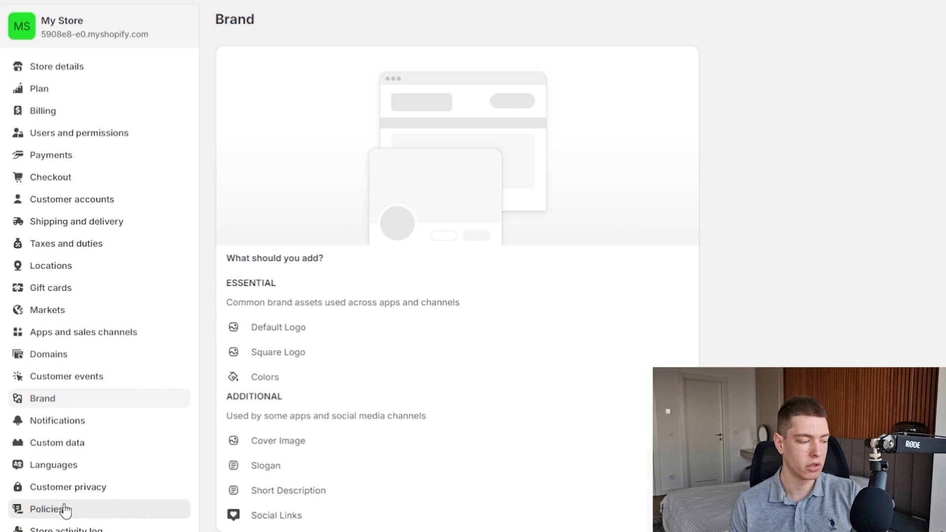
{"action": "scroll", "coordinate": [638, 269], "scroll_direction": "down", "scroll_amount": 4}
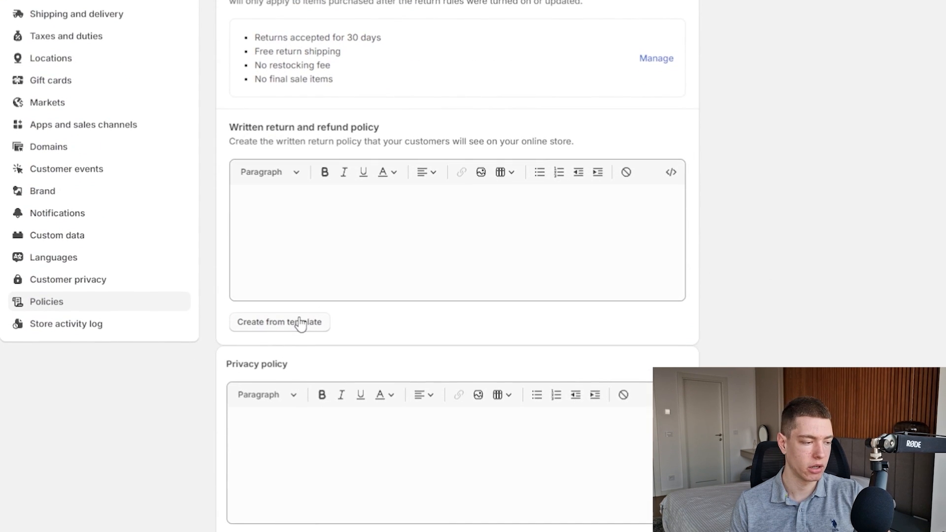
{"action": "left_click", "coordinate": [298, 322]}
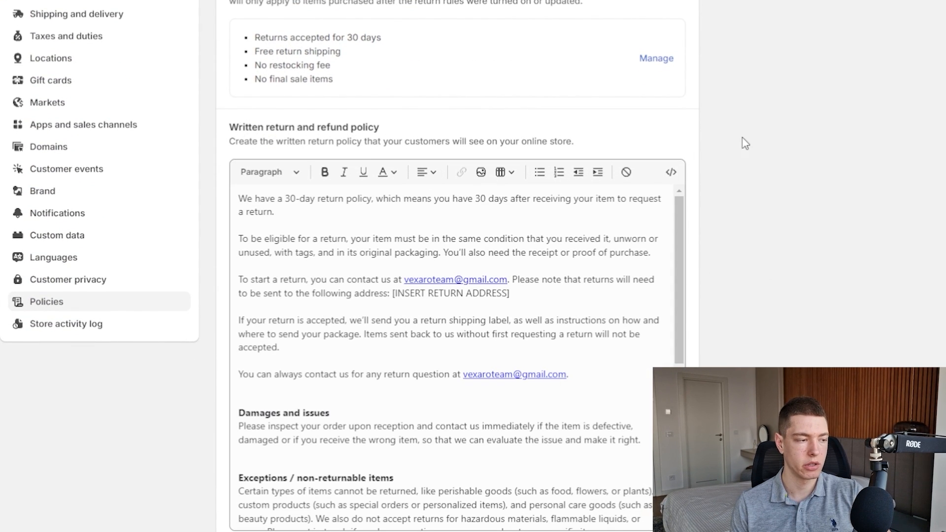
Step: Create the privacy policy, terms of service and contact information from their templates
{"action": "scroll", "coordinate": [745, 143], "scroll_direction": "down", "scroll_amount": 8}
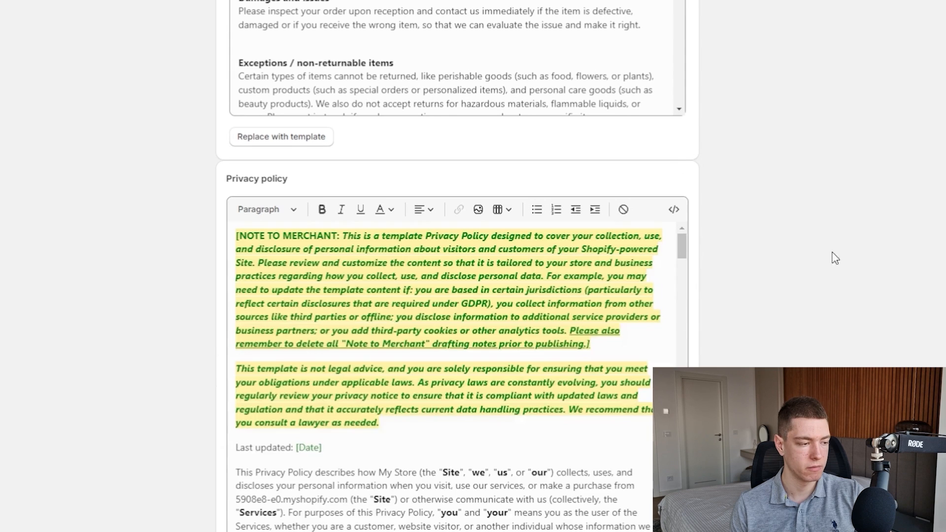
{"action": "scroll", "coordinate": [833, 257], "scroll_direction": "down", "scroll_amount": 10}
{"action": "left_click", "coordinate": [307, 327]}
{"action": "scroll", "coordinate": [648, 249], "scroll_direction": "down", "scroll_amount": 10}
{"action": "left_click", "coordinate": [306, 502]}
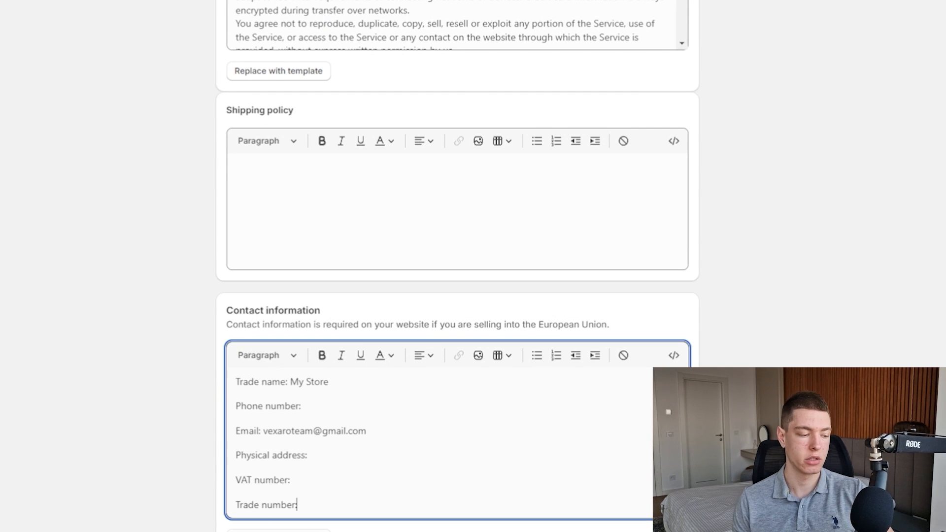
Step: Examine the sentence with the return address placeholder in the written return and refund policy
{"action": "scroll", "coordinate": [883, 165], "scroll_direction": "up", "scroll_amount": 20}
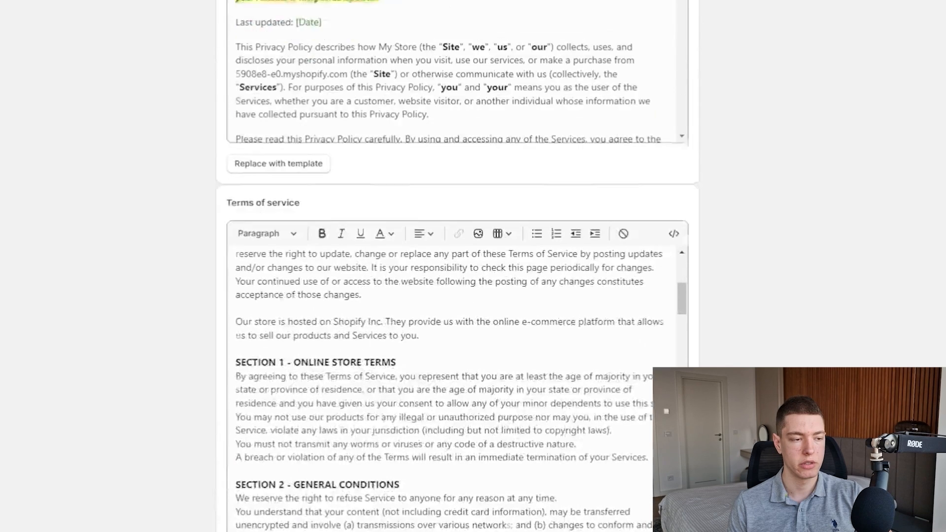
{"action": "scroll", "coordinate": [734, 300], "scroll_direction": "up", "scroll_amount": 10}
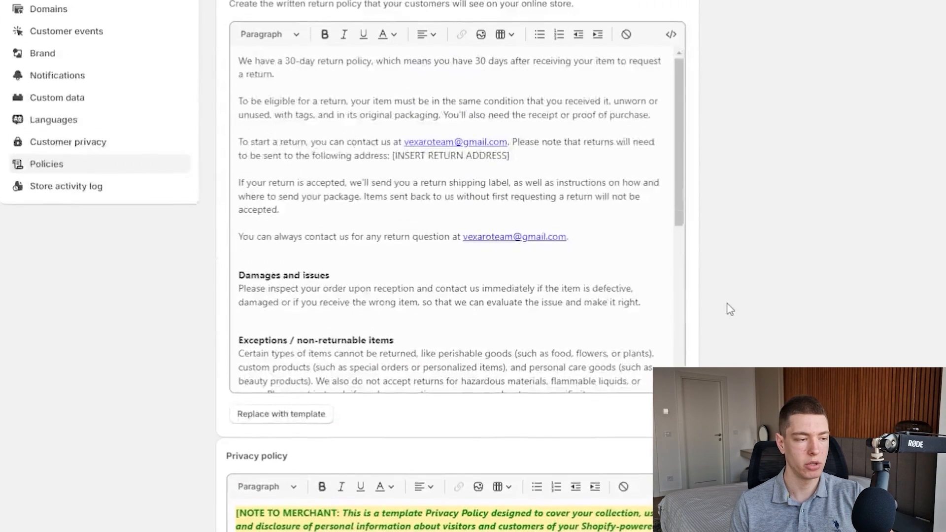
{"action": "left_click_drag", "start_coordinate": [511, 292], "coordinate": [491, 294]}
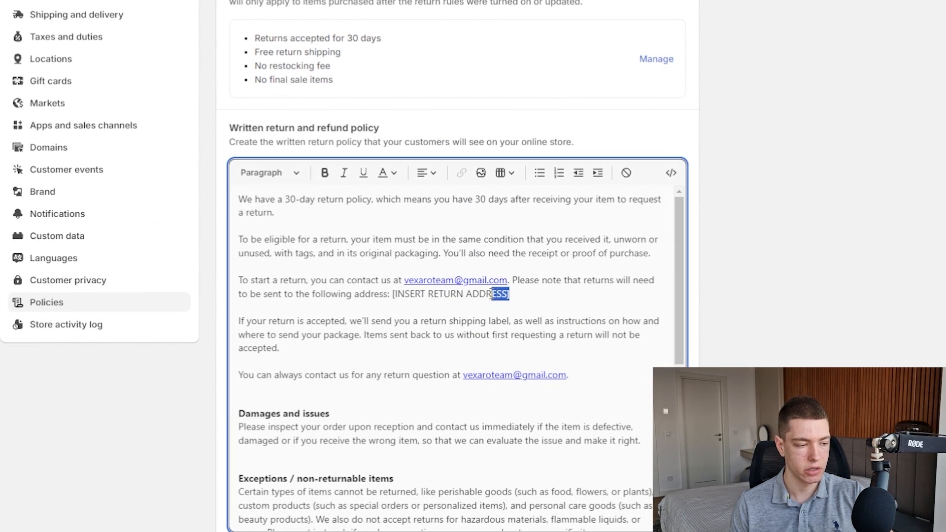
{"action": "left_click", "coordinate": [406, 295]}
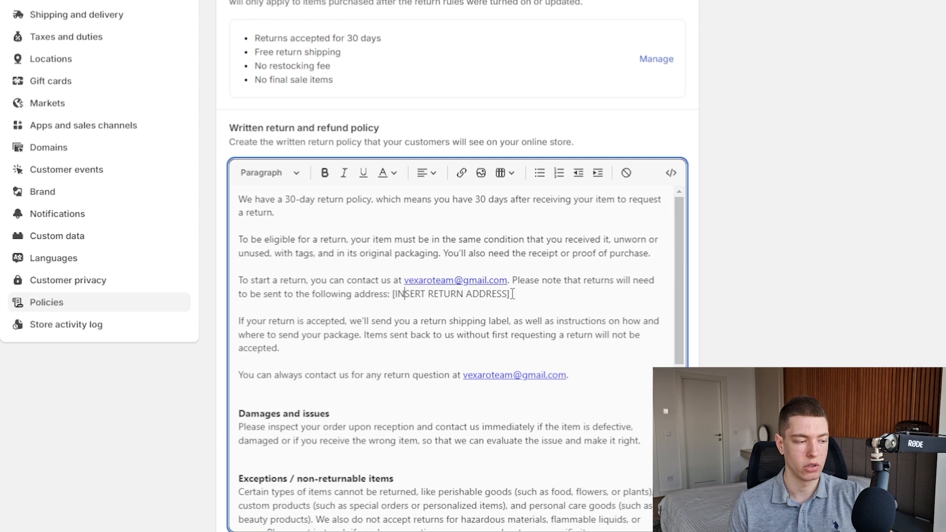
{"action": "left_click_drag", "start_coordinate": [478, 290], "coordinate": [518, 279]}
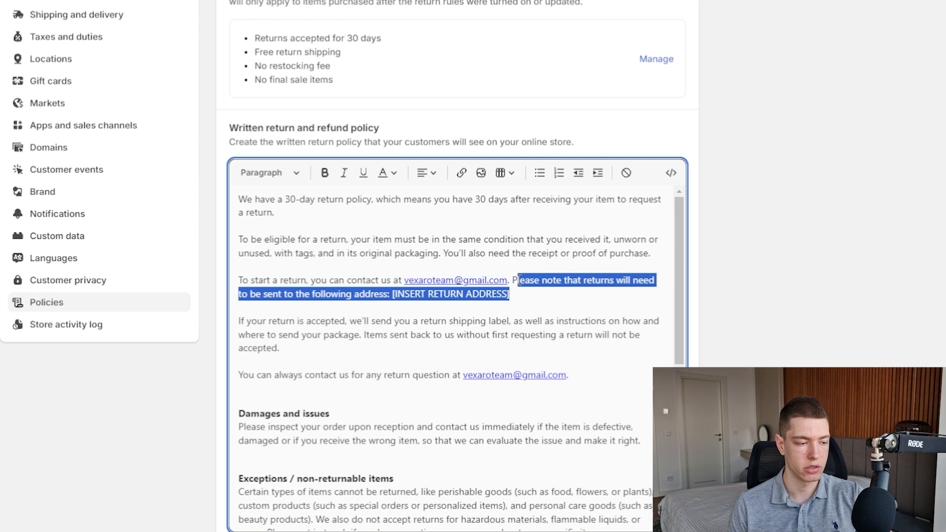
{"action": "left_click", "coordinate": [573, 276]}
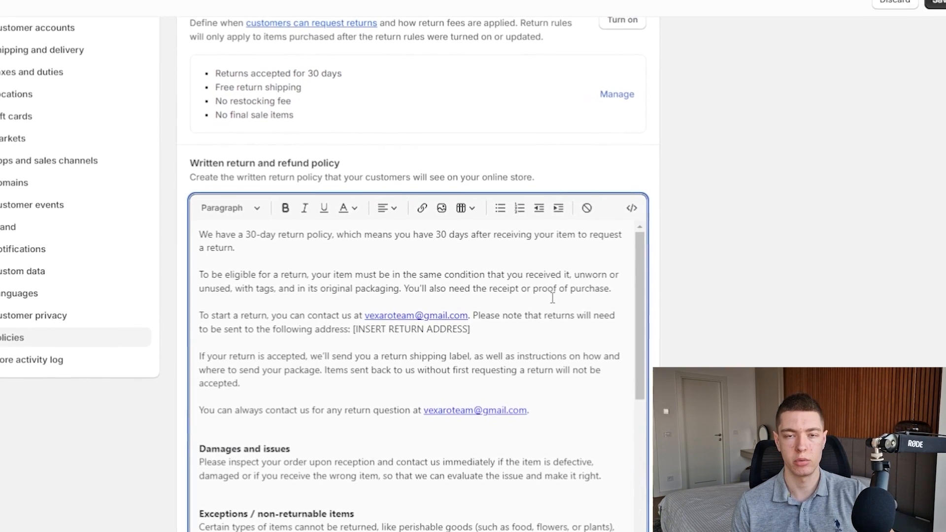
Step: Switch to the Google Docs policy template and read through its shipping information, refund and FAQ sections
{"action": "scroll", "coordinate": [853, 143], "scroll_direction": "down", "scroll_amount": 5}
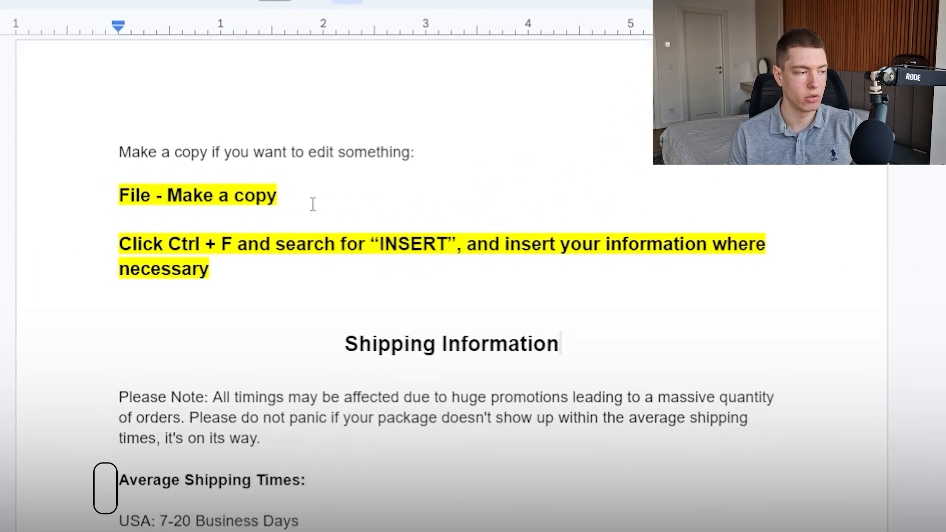
{"action": "scroll", "coordinate": [359, 125], "scroll_direction": "down", "scroll_amount": 5}
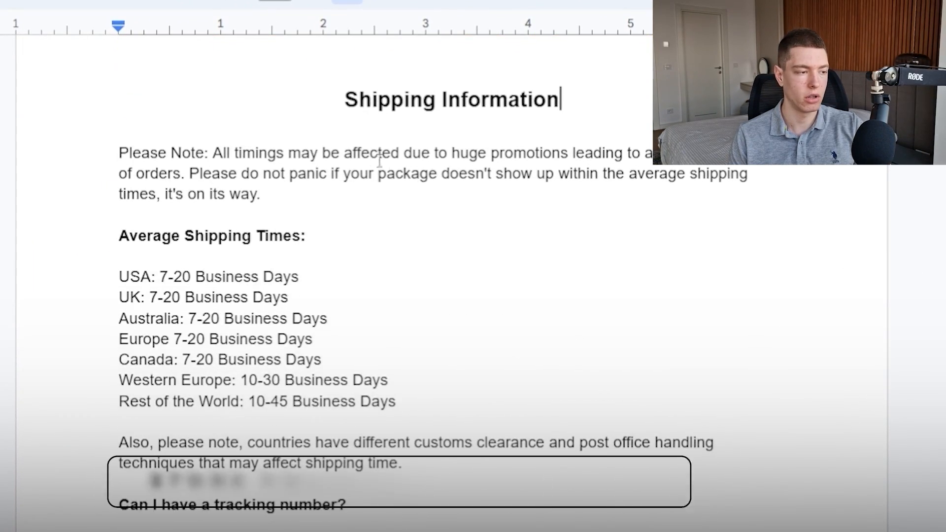
{"action": "scroll", "coordinate": [439, 256], "scroll_direction": "down", "scroll_amount": 8}
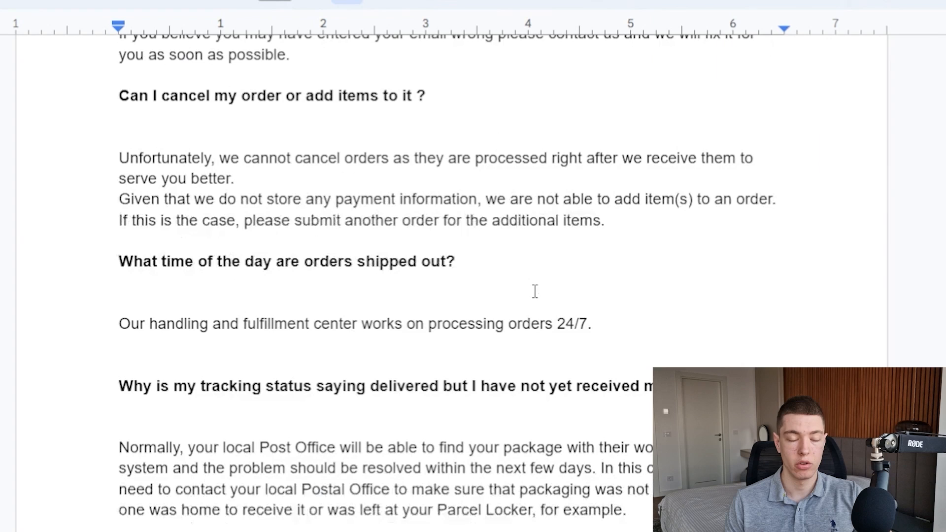
{"action": "scroll", "coordinate": [535, 291], "scroll_direction": "down", "scroll_amount": 10}
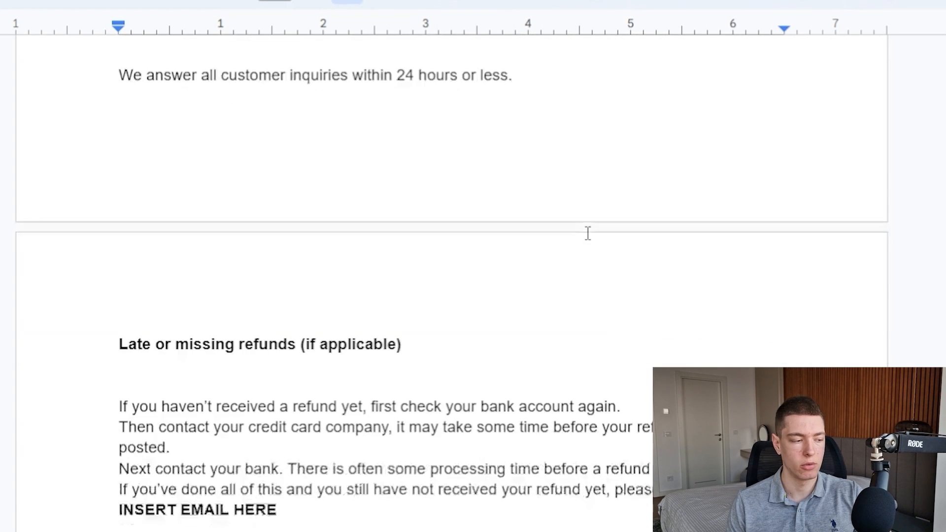
{"action": "scroll", "coordinate": [588, 233], "scroll_direction": "down", "scroll_amount": 4}
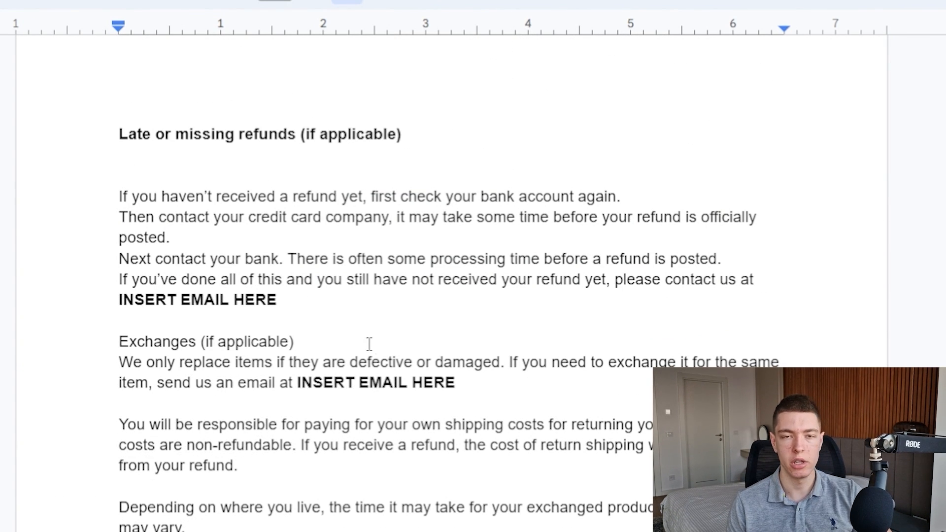
{"action": "scroll", "coordinate": [369, 343], "scroll_direction": "down", "scroll_amount": 15}
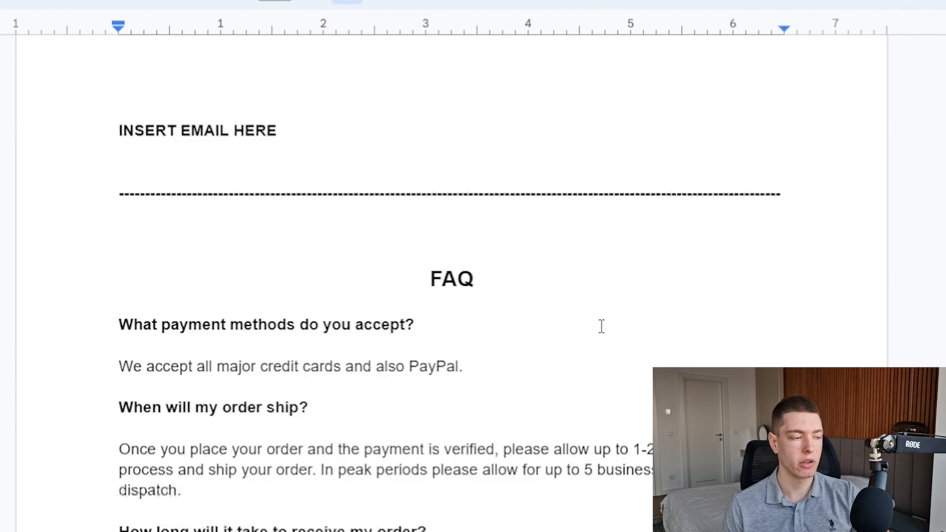
{"action": "scroll", "coordinate": [601, 326], "scroll_direction": "down", "scroll_amount": 1}
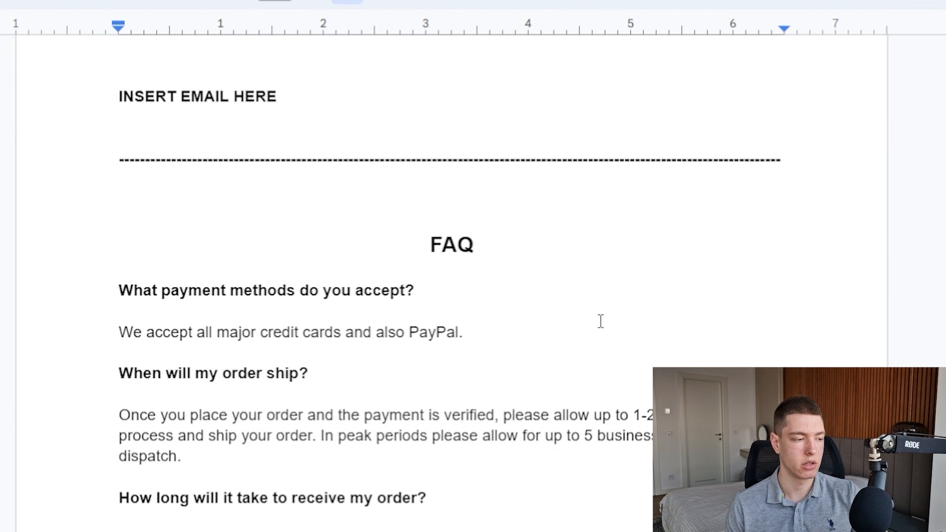
{"action": "scroll", "coordinate": [601, 322], "scroll_direction": "down", "scroll_amount": 3}
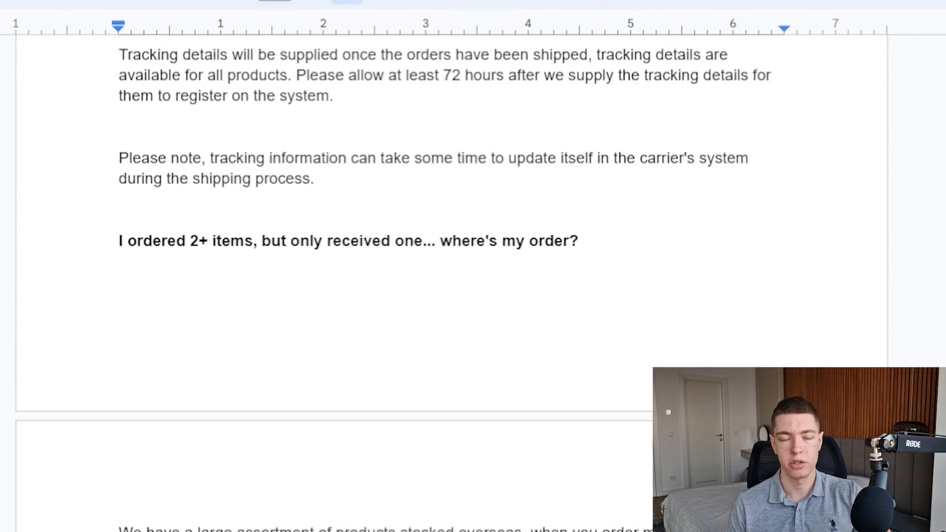
Step: Copy the Shipping Information text from the template document into the store's shipping policy in Shopify and check the pasted text
{"action": "scroll", "coordinate": [443, 266], "scroll_direction": "up", "scroll_amount": 11}
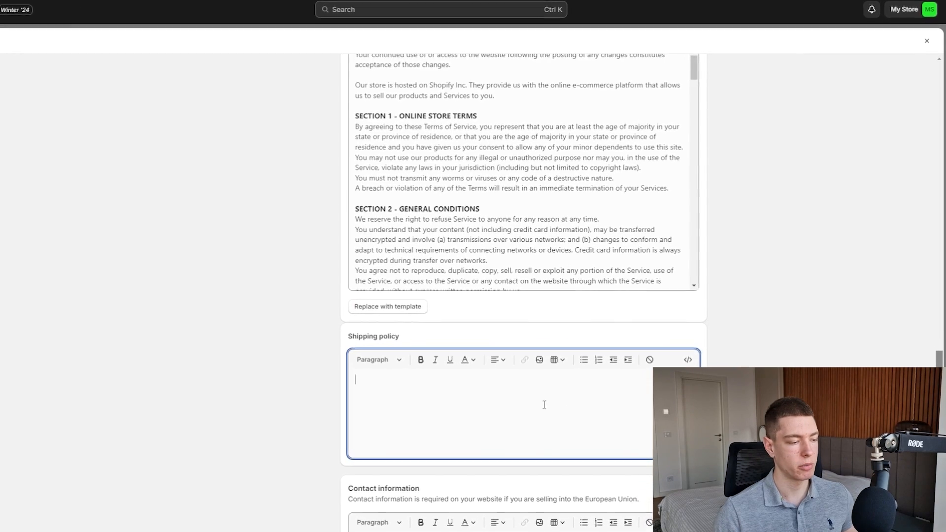
{"action": "key", "text": "ctrl+v"}
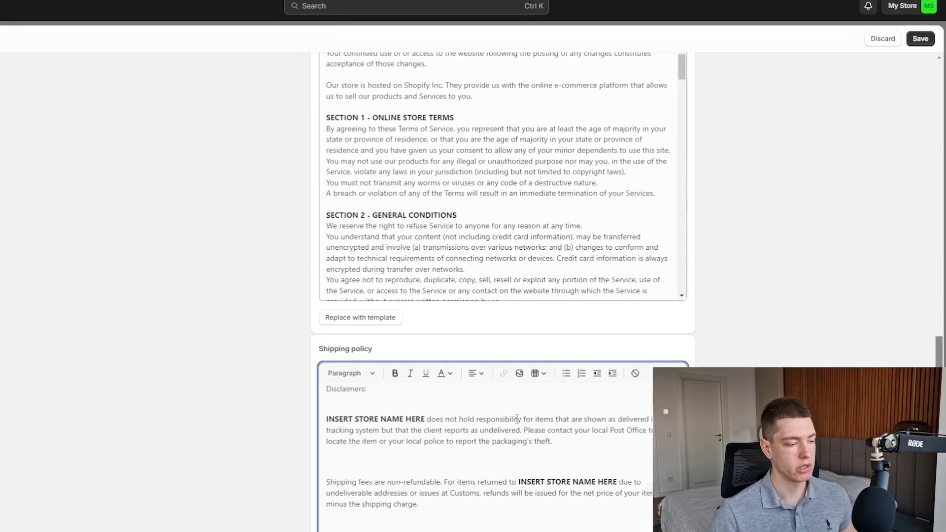
{"action": "scroll", "coordinate": [485, 445], "scroll_direction": "down", "scroll_amount": 7}
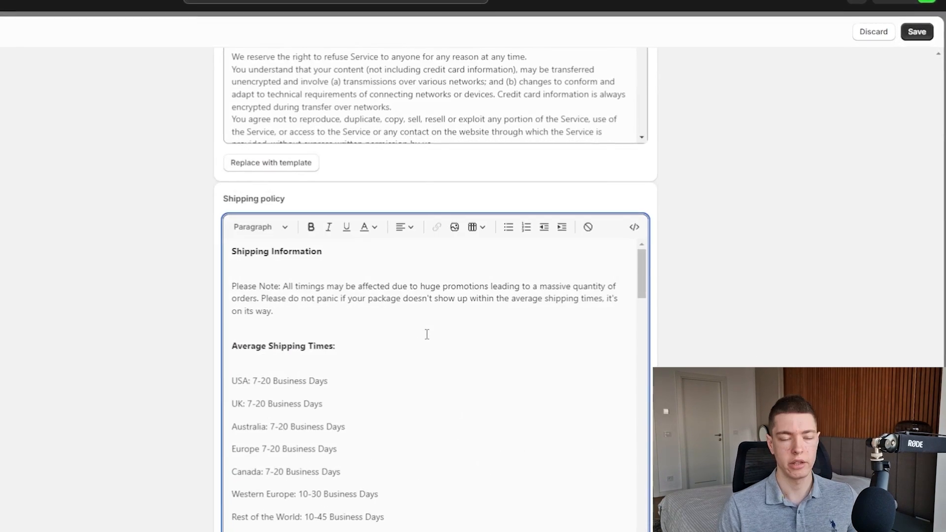
{"action": "scroll", "coordinate": [427, 334], "scroll_direction": "down", "scroll_amount": 1}
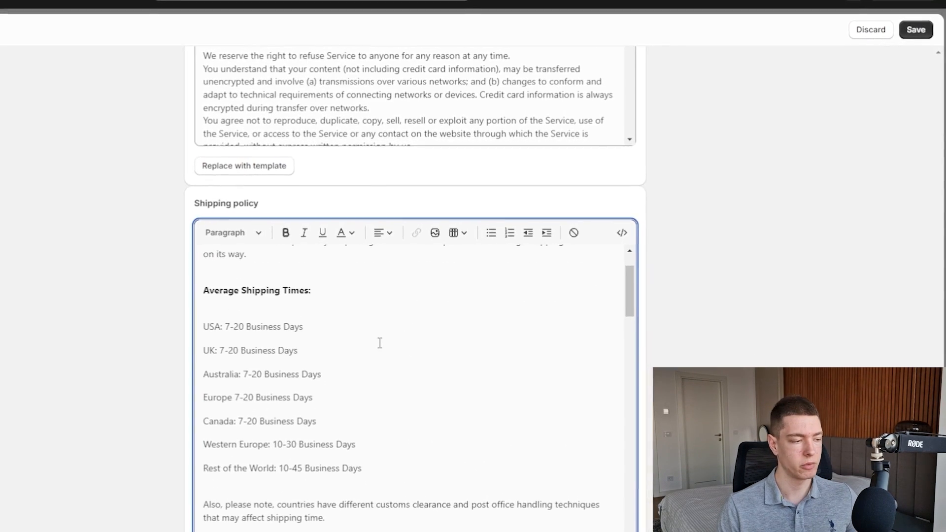
Step: Replace the first store name placeholder under the shipping policy's Disclaimers with Vexaro and remove its bold formatting
{"action": "scroll", "coordinate": [380, 344], "scroll_direction": "down", "scroll_amount": 4}
{"action": "scroll", "coordinate": [383, 355], "scroll_direction": "up", "scroll_amount": 5}
{"action": "scroll", "coordinate": [278, 419], "scroll_direction": "down", "scroll_amount": 1}
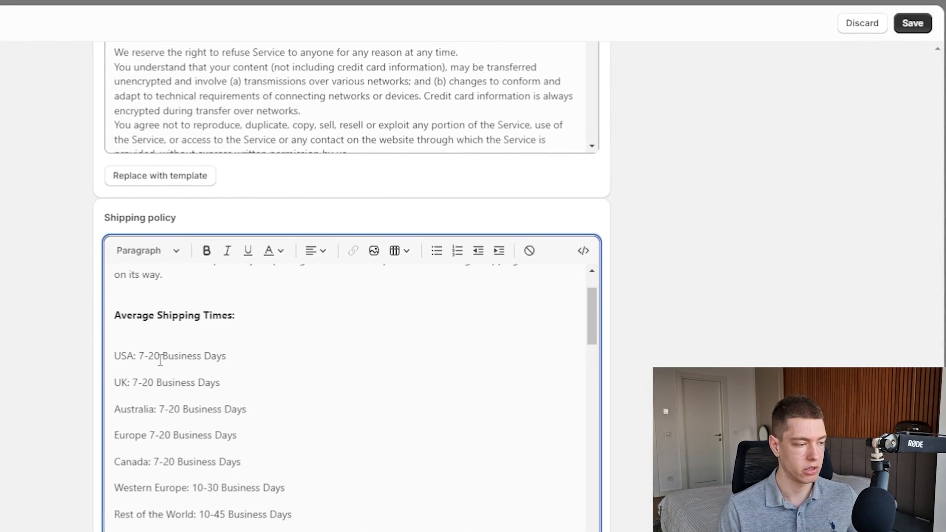
{"action": "scroll", "coordinate": [236, 429], "scroll_direction": "down", "scroll_amount": 3}
{"action": "scroll", "coordinate": [296, 473], "scroll_direction": "up", "scroll_amount": 3}
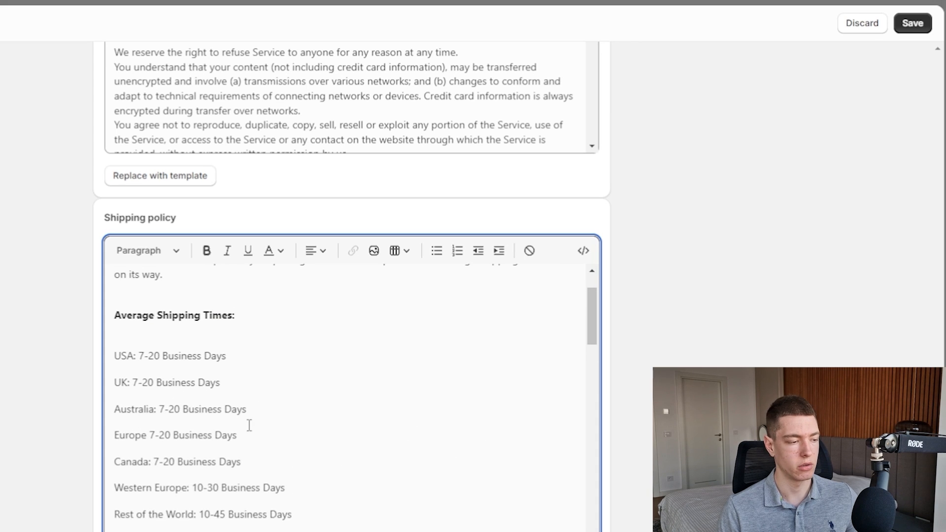
{"action": "scroll", "coordinate": [250, 425], "scroll_direction": "down", "scroll_amount": 12}
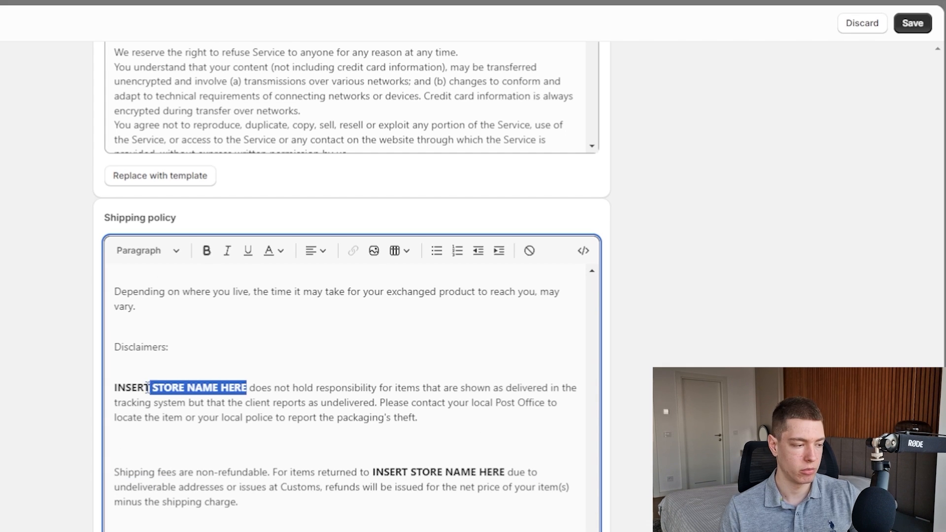
{"action": "type", "text": "Vexaro"}
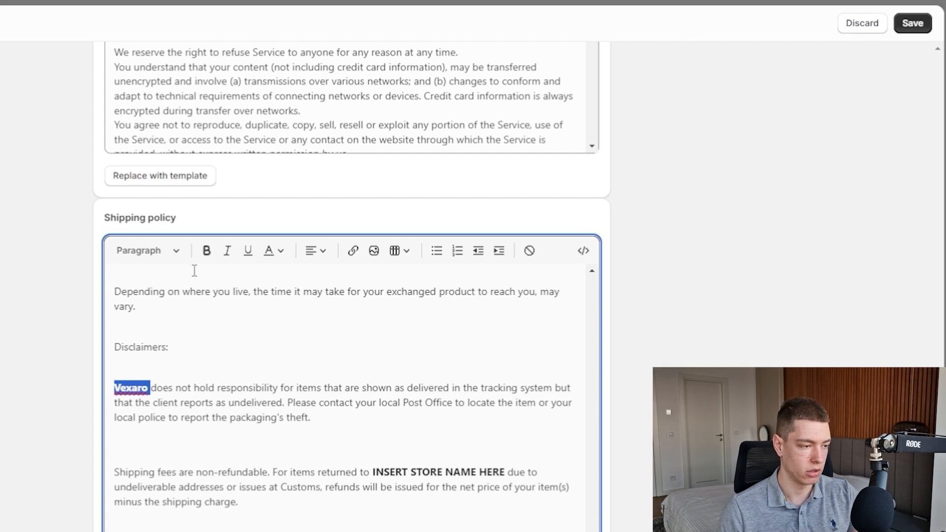
{"action": "left_click", "coordinate": [207, 251]}
{"action": "left_click", "coordinate": [183, 394]}
{"action": "scroll", "coordinate": [135, 389], "scroll_direction": "down", "scroll_amount": 5}
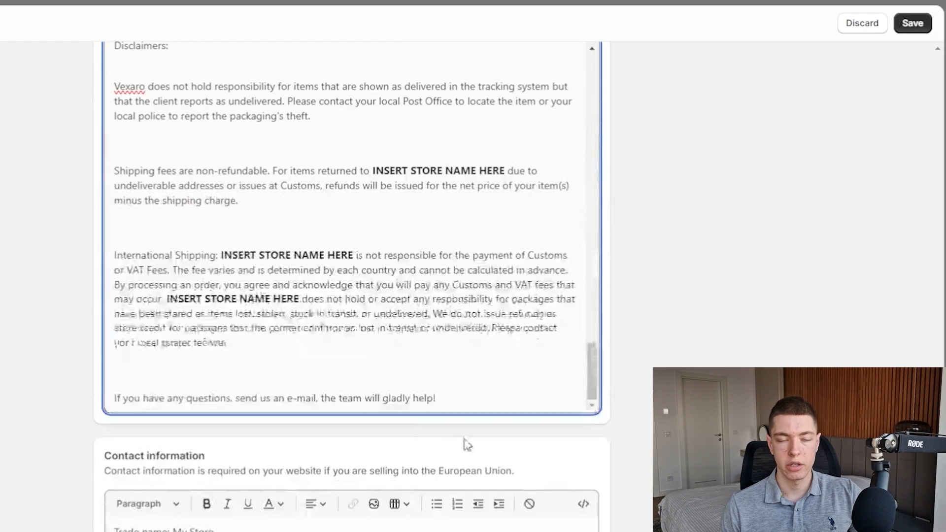
Step: Go from the store's Apps and sales channels settings to the Shopify App Store and search for "tidio"
{"action": "scroll", "coordinate": [464, 443], "scroll_direction": "up", "scroll_amount": 10}
{"action": "scroll", "coordinate": [469, 406], "scroll_direction": "up", "scroll_amount": 5}
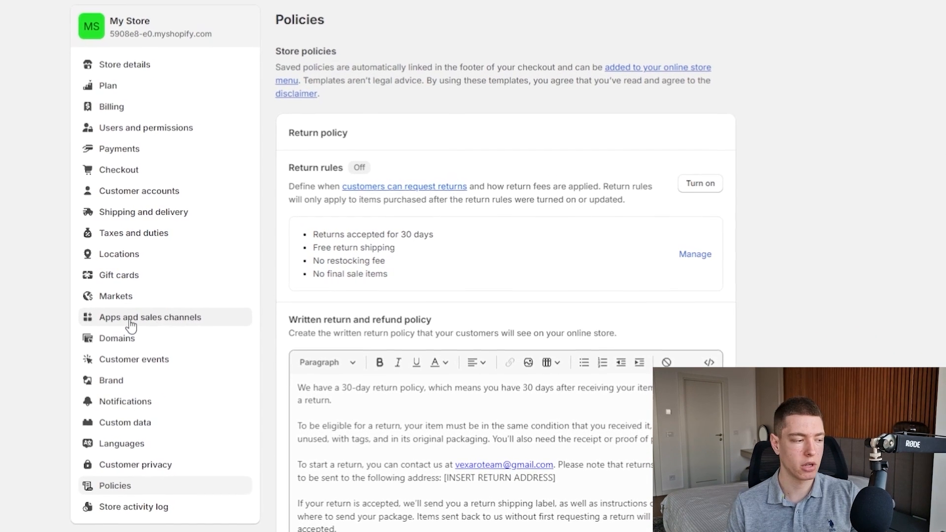
{"action": "left_click", "coordinate": [94, 319]}
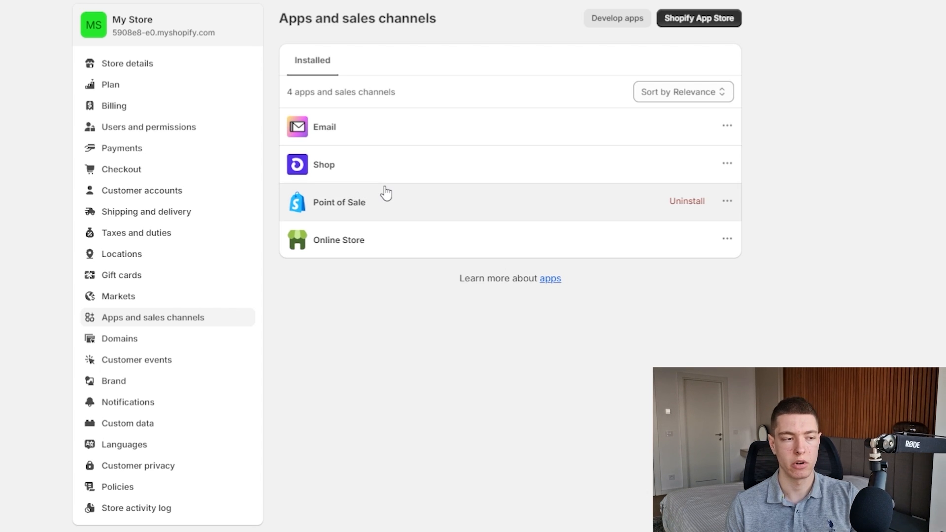
{"action": "left_click", "coordinate": [695, 20]}
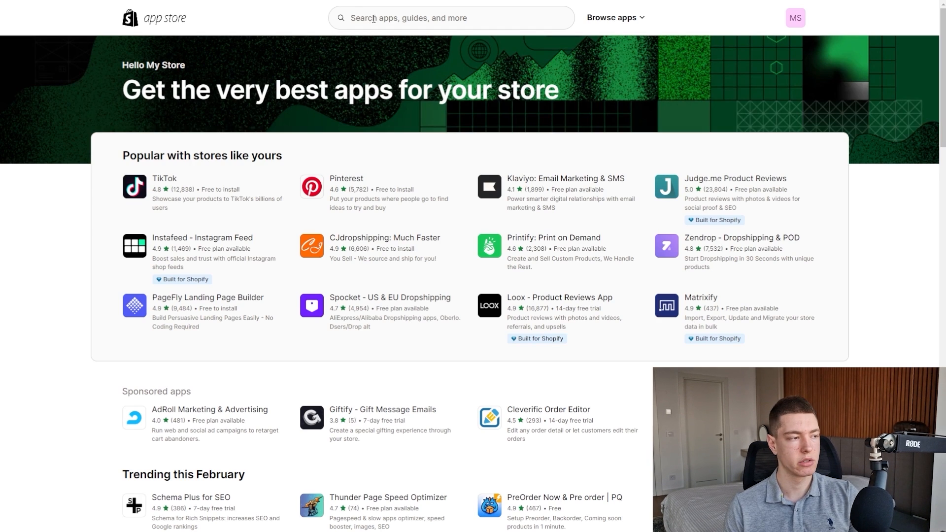
{"action": "left_click", "coordinate": [374, 18]}
{"action": "type", "text": "tidio"}
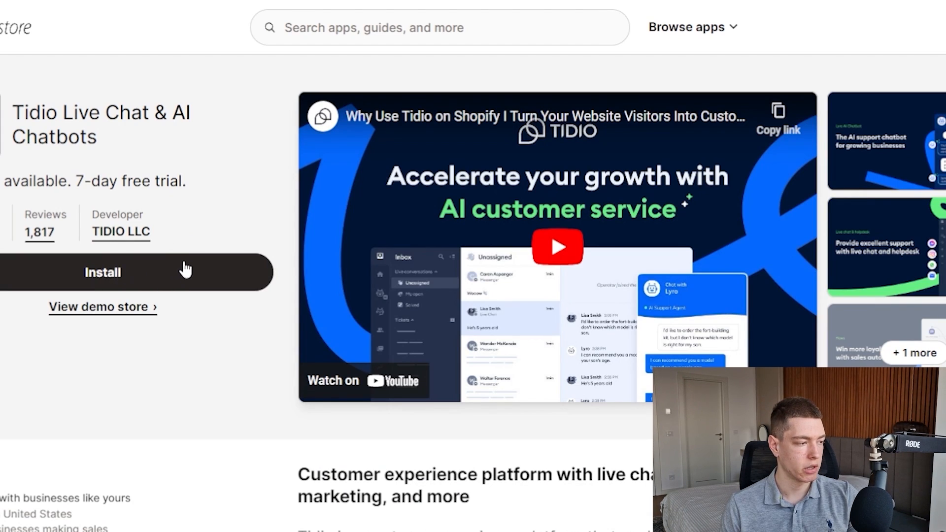
Step: Install the Tidio Live Chat & AI Chatbots app and register a free Tidio account with the store's e-mail and an account password
{"action": "left_click", "coordinate": [183, 269]}
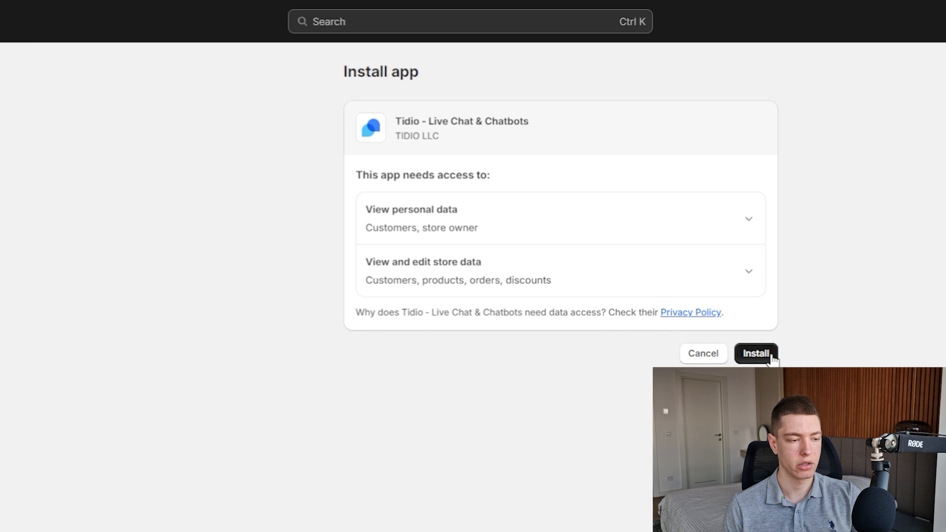
{"action": "left_click", "coordinate": [771, 356]}
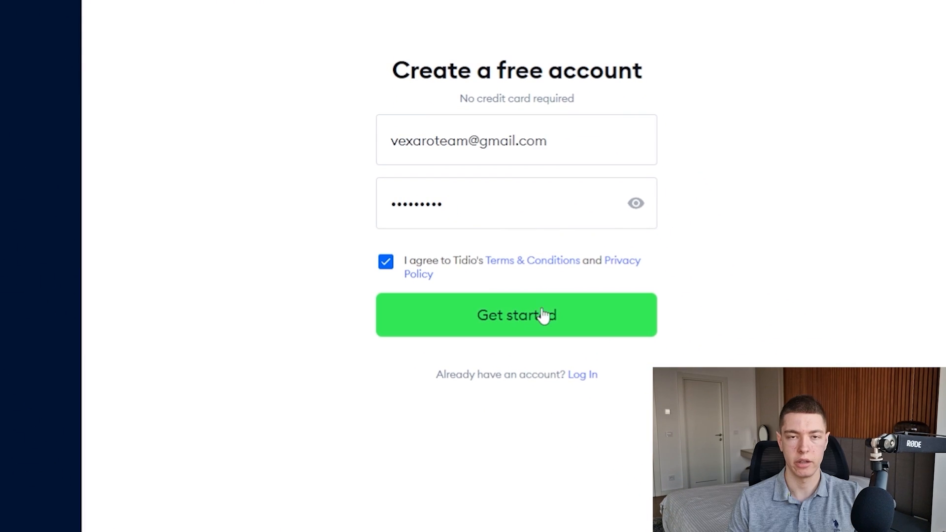
{"action": "left_click", "coordinate": [541, 315]}
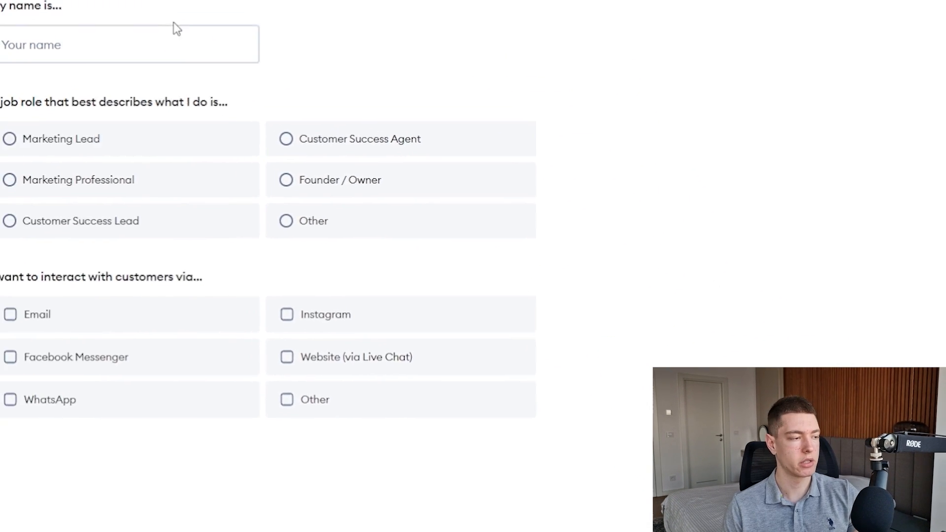
Step: Enter the owner's first name, set the job role to Founder / Owner and choose customer interaction via Website (via Live Chat)
{"action": "left_click", "coordinate": [165, 37]}
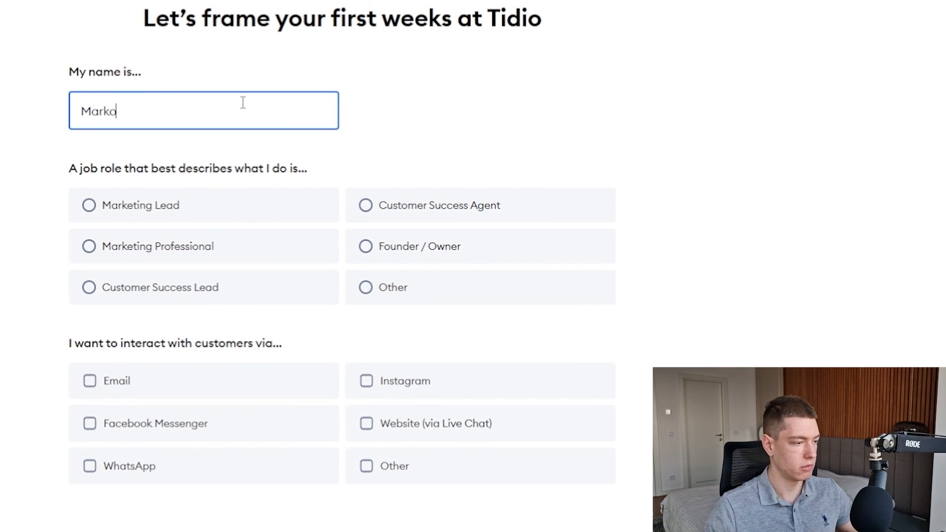
{"action": "left_click", "coordinate": [366, 246]}
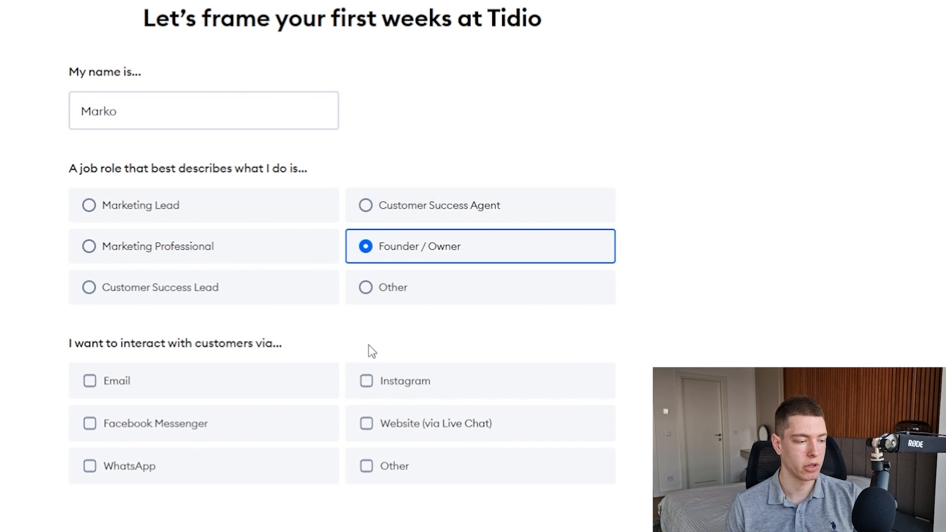
{"action": "left_click", "coordinate": [365, 424]}
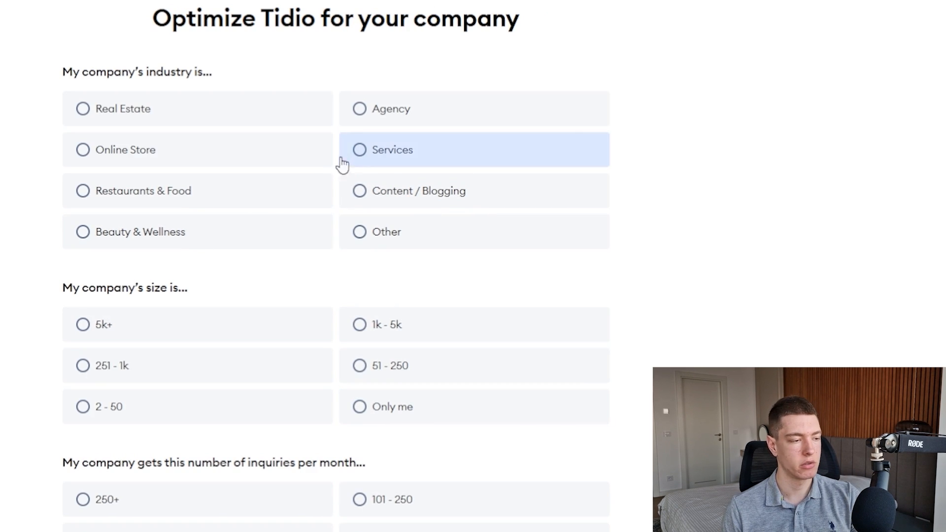
Step: Describe the company with industry Beauty & Wellness, size Only me and monthly inquiries I don't know yet
{"action": "left_click", "coordinate": [85, 232]}
{"action": "scroll", "coordinate": [211, 283], "scroll_direction": "down", "scroll_amount": 3}
{"action": "scroll", "coordinate": [372, 316], "scroll_direction": "up", "scroll_amount": 2}
{"action": "left_click", "coordinate": [384, 326]}
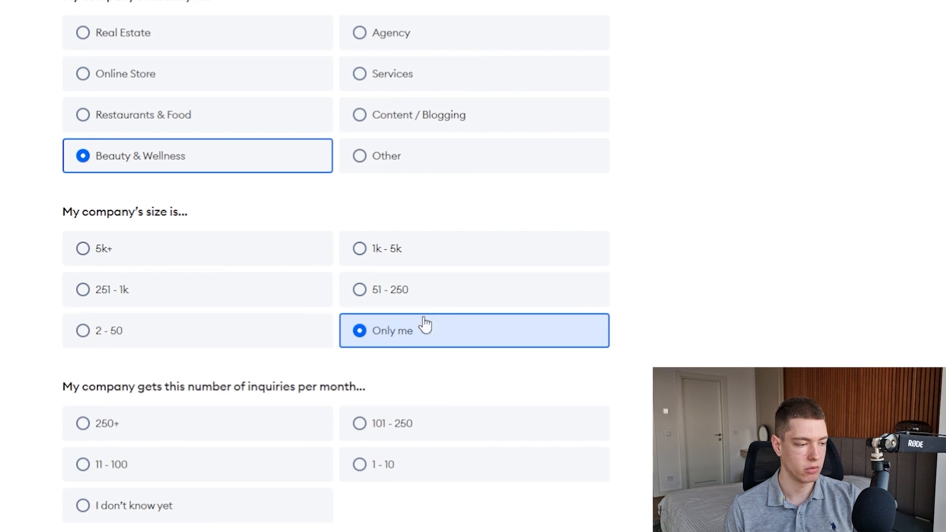
{"action": "scroll", "coordinate": [386, 355], "scroll_direction": "down", "scroll_amount": 3}
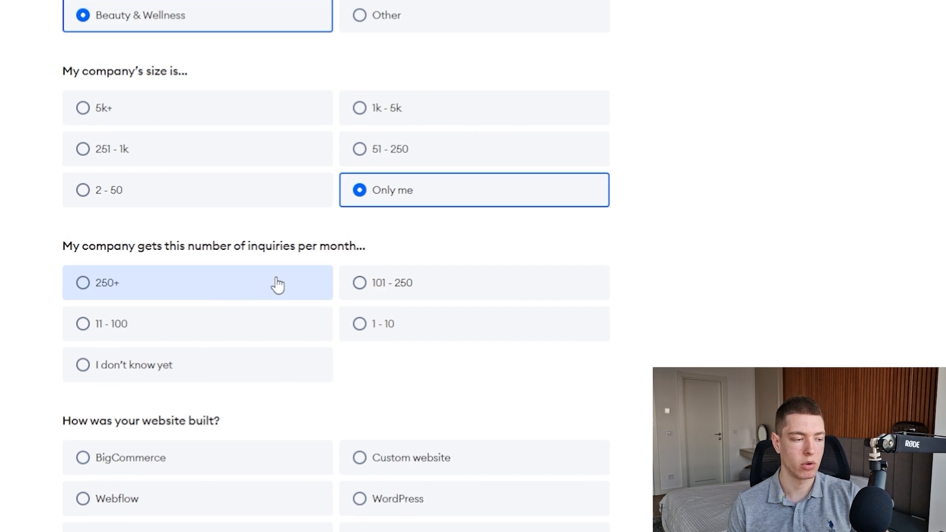
{"action": "left_click", "coordinate": [108, 365]}
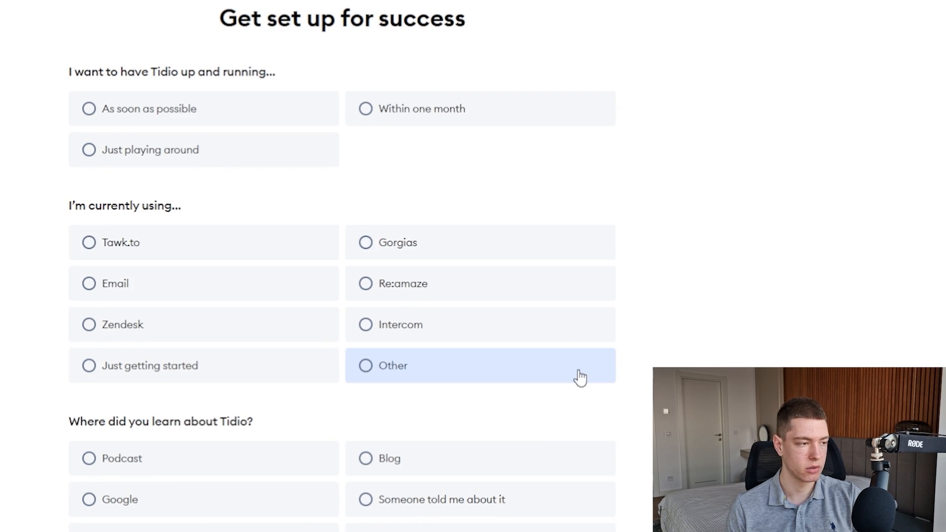
Step: Answer the setup questions with As soon as possible, Just getting started and Podcast, and choose Build chatbots as the starting point
{"action": "left_click", "coordinate": [188, 123]}
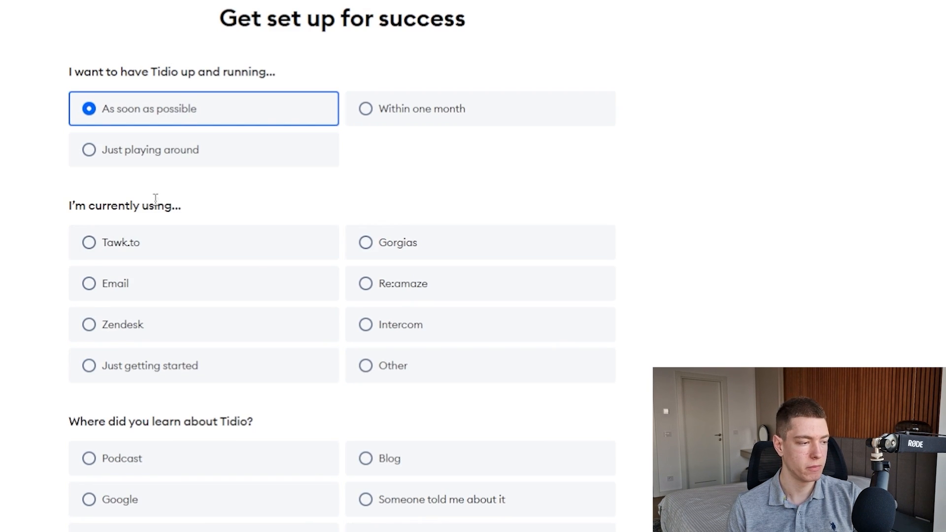
{"action": "left_click", "coordinate": [155, 364]}
{"action": "scroll", "coordinate": [127, 419], "scroll_direction": "down", "scroll_amount": 2}
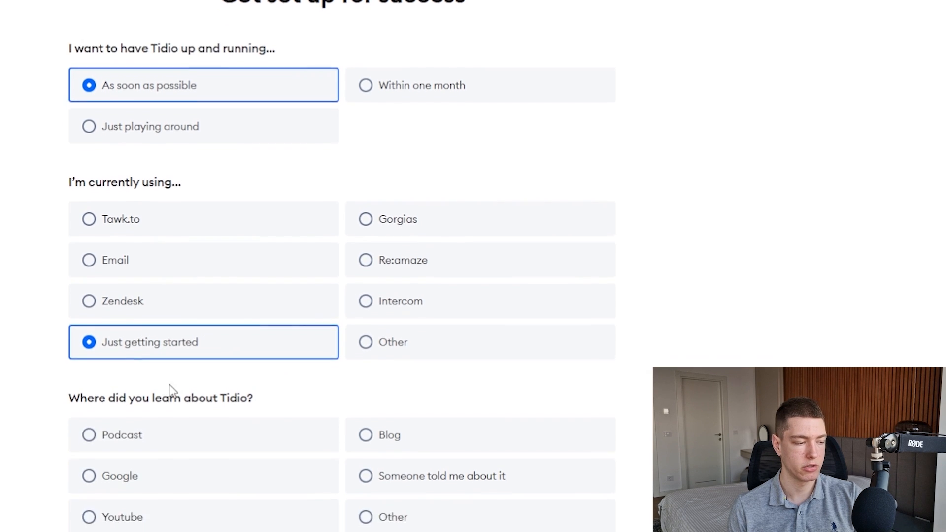
{"action": "left_click", "coordinate": [113, 435]}
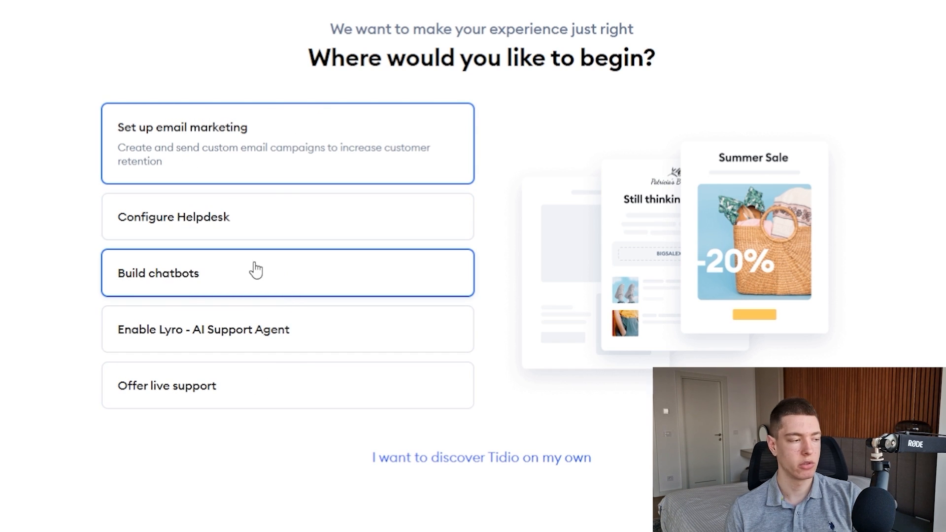
{"action": "left_click", "coordinate": [198, 283]}
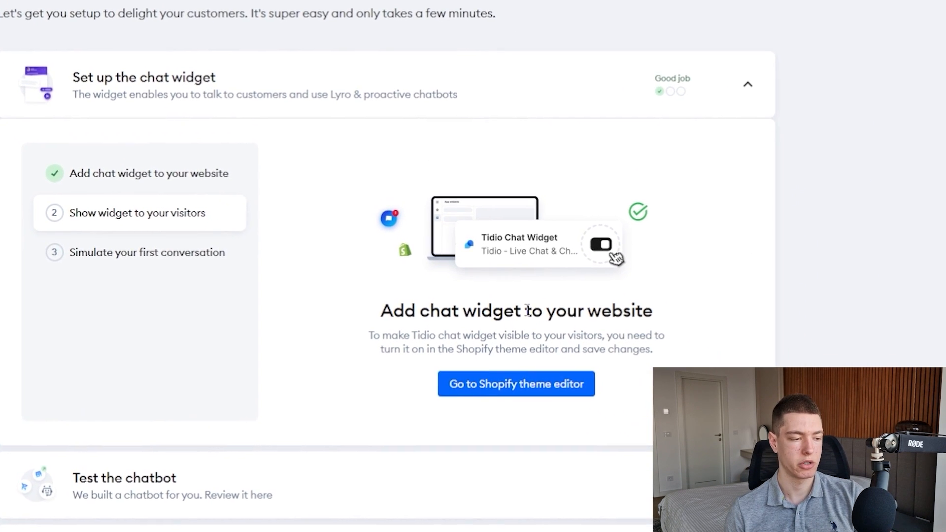
Step: Enable the Tidio Chat Widget app embed in the Shopify theme editor and save the theme
{"action": "left_click", "coordinate": [547, 387]}
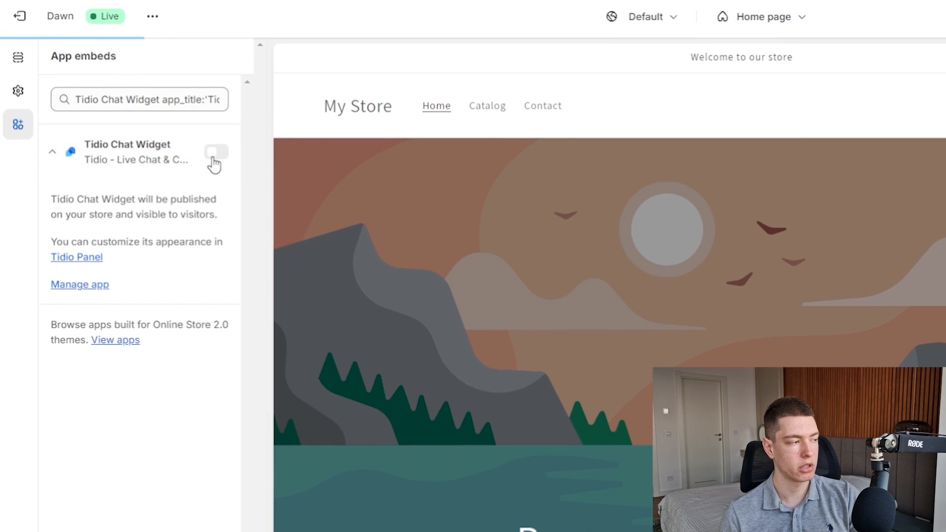
{"action": "left_click", "coordinate": [76, 96]}
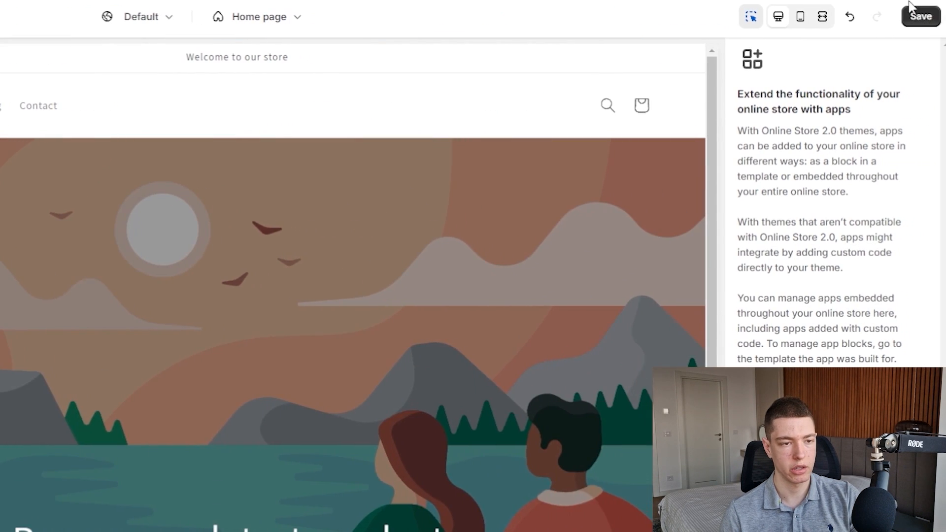
{"action": "left_click", "coordinate": [912, 10]}
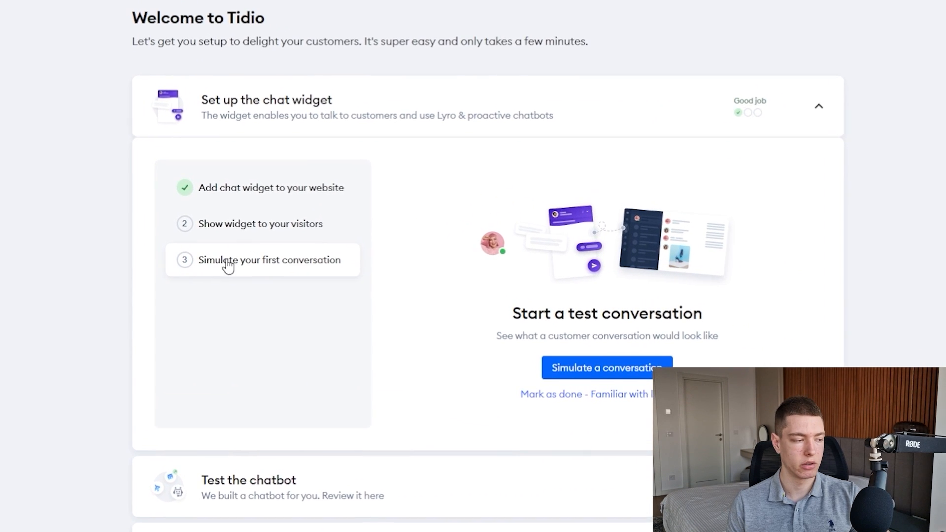
Step: Simulate a visitor conversation in Tidio and send the message "Hey, I have a question about your product"
{"action": "left_click", "coordinate": [600, 371]}
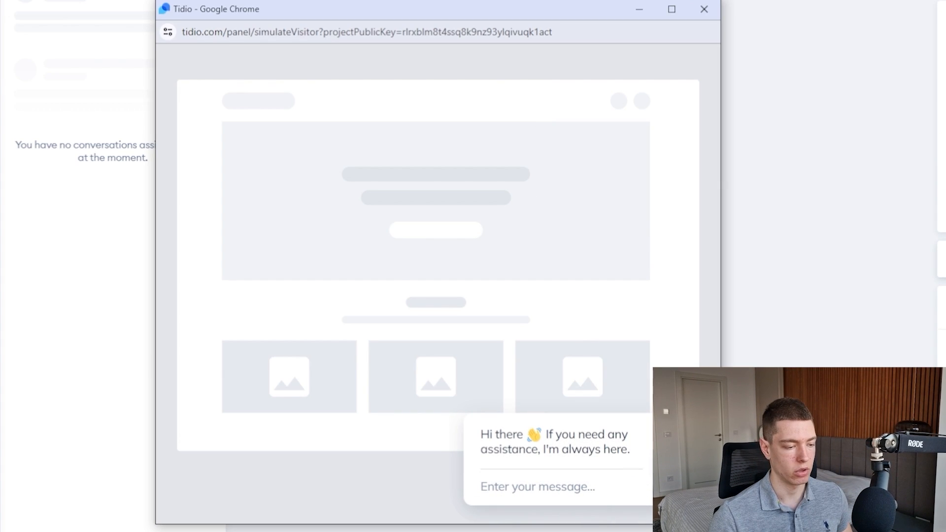
{"action": "left_click", "coordinate": [675, 486]}
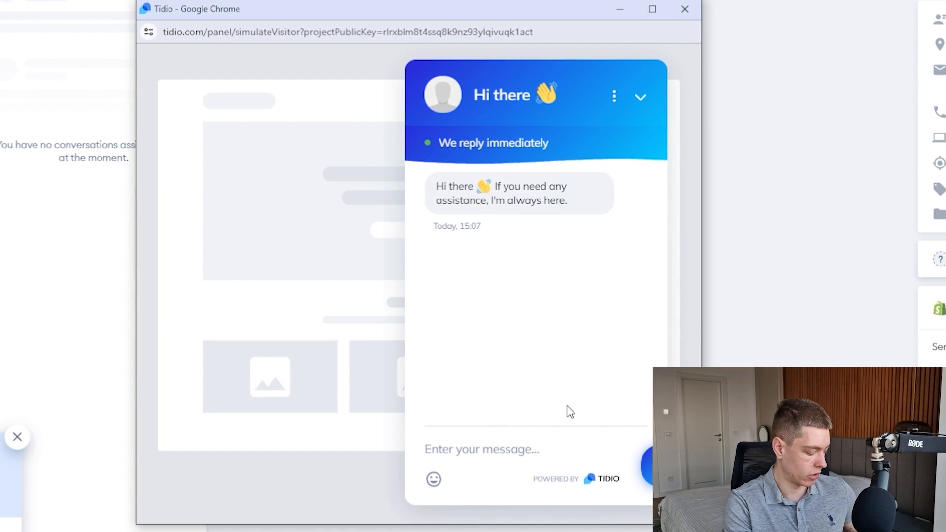
{"action": "type", "text": "Hey, I have a question about"}
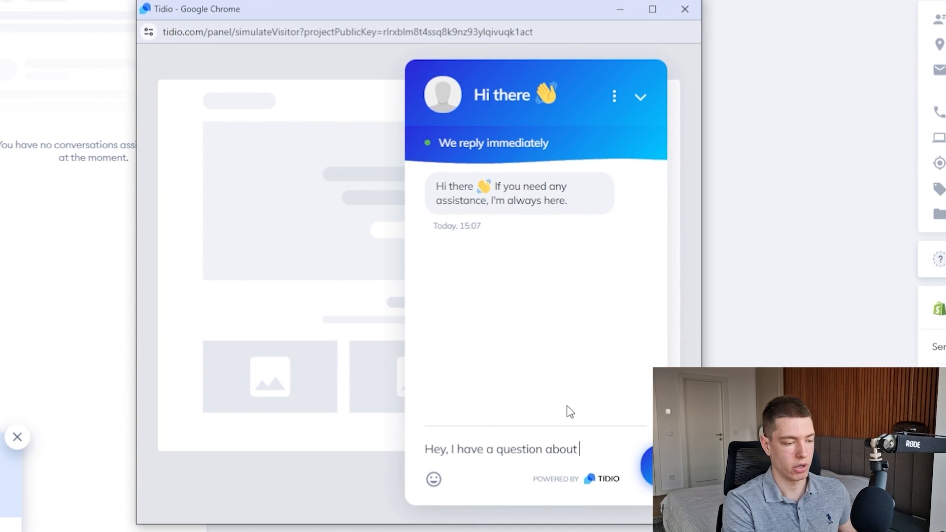
{"action": "type", "text": " your"}
{"action": "type", "text": "pro"}
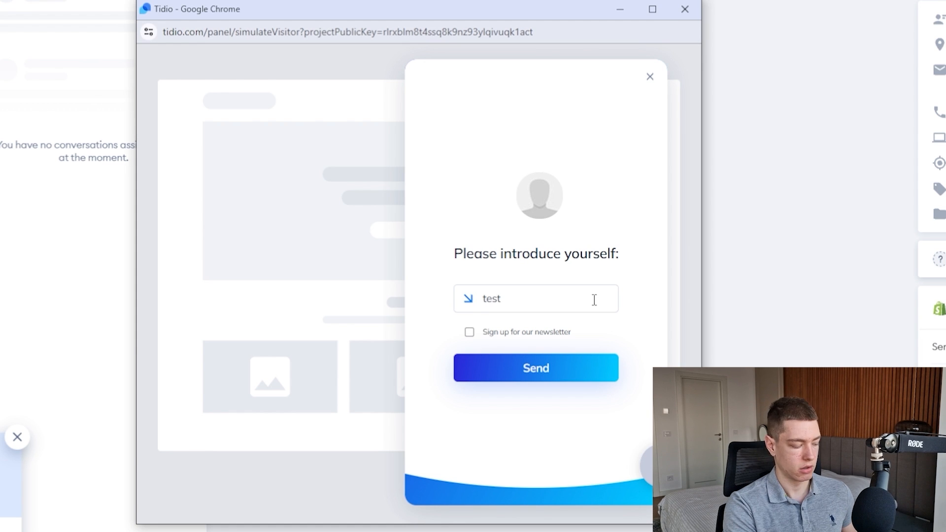
Step: Submit the test visitor's e-mail address and open the test message among the inbox's unassigned live conversations
{"action": "type", "text": ".com"}
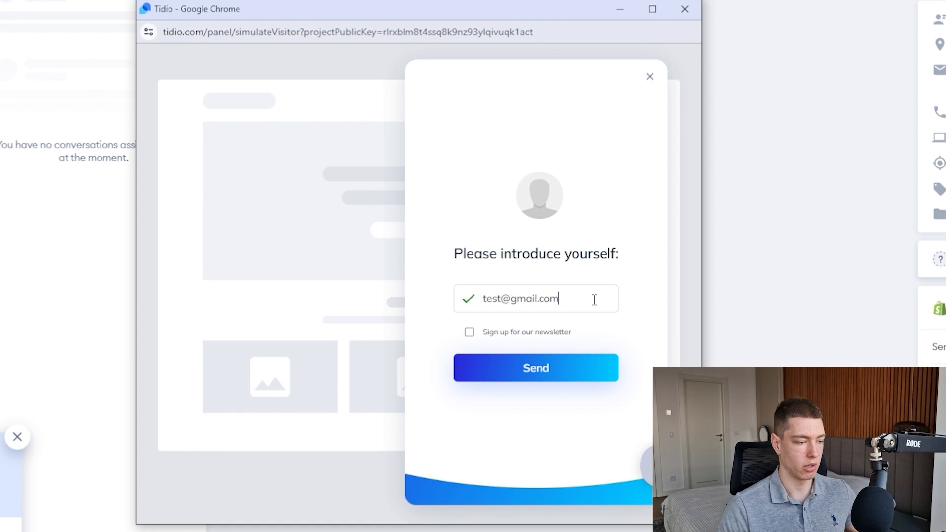
{"action": "left_click", "coordinate": [566, 377]}
{"action": "left_click", "coordinate": [685, 8]}
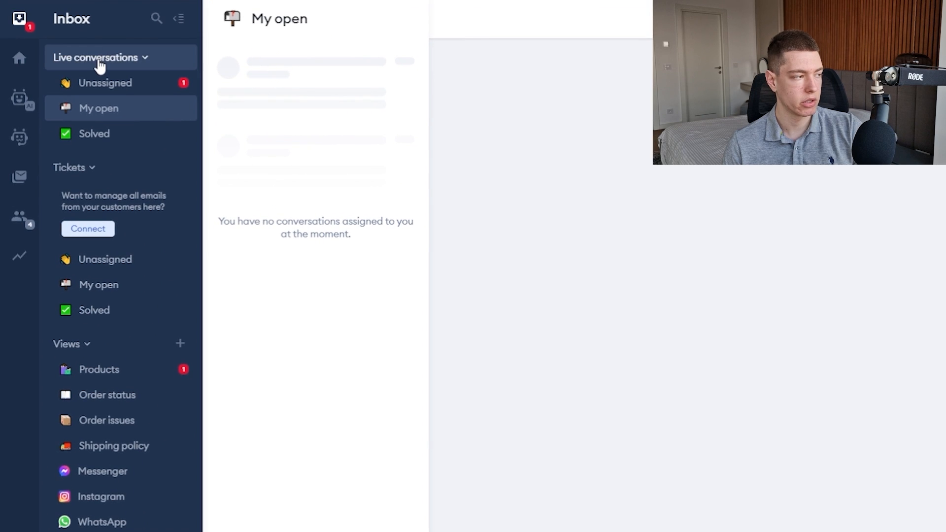
{"action": "left_click", "coordinate": [99, 84]}
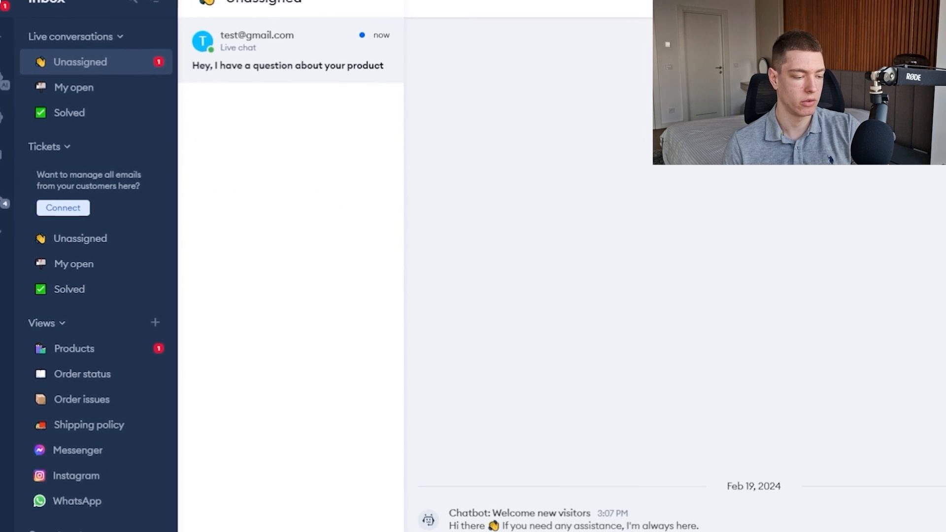
{"action": "left_click", "coordinate": [587, 498]}
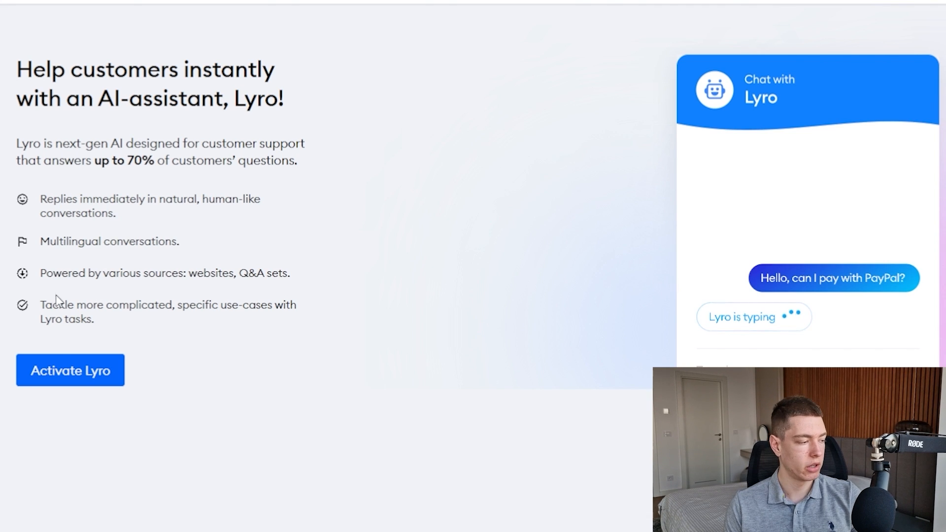
Step: Upload the store's returns, shipping-info and FAQ page URLs as website knowledge for Lyro and activate the assistant
{"action": "left_click", "coordinate": [63, 380]}
{"action": "left_click", "coordinate": [711, 425]}
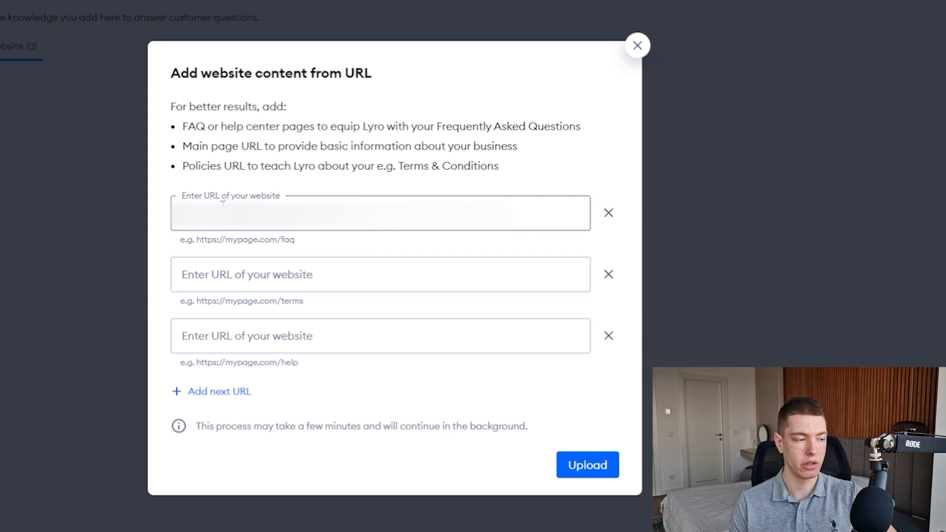
{"action": "left_click", "coordinate": [248, 204]}
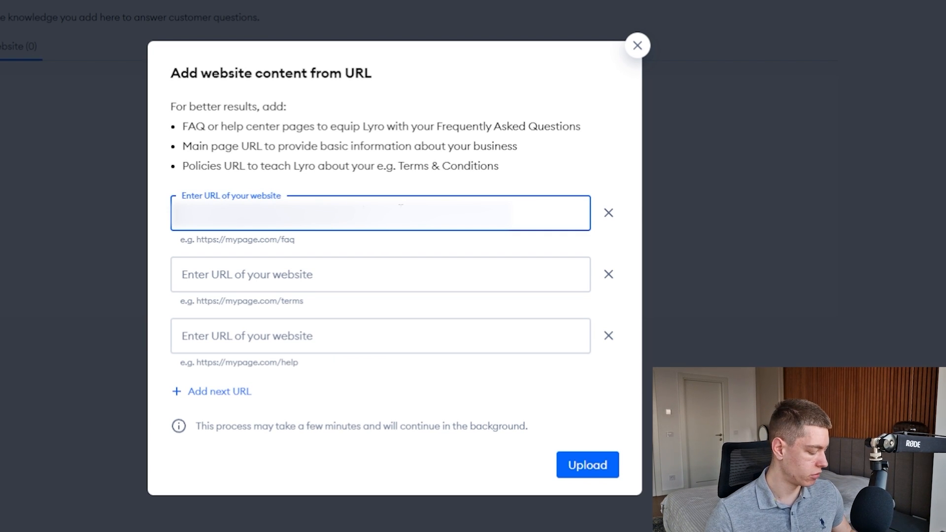
{"action": "left_click", "coordinate": [383, 273]}
{"action": "key", "text": "ctrl+v"}
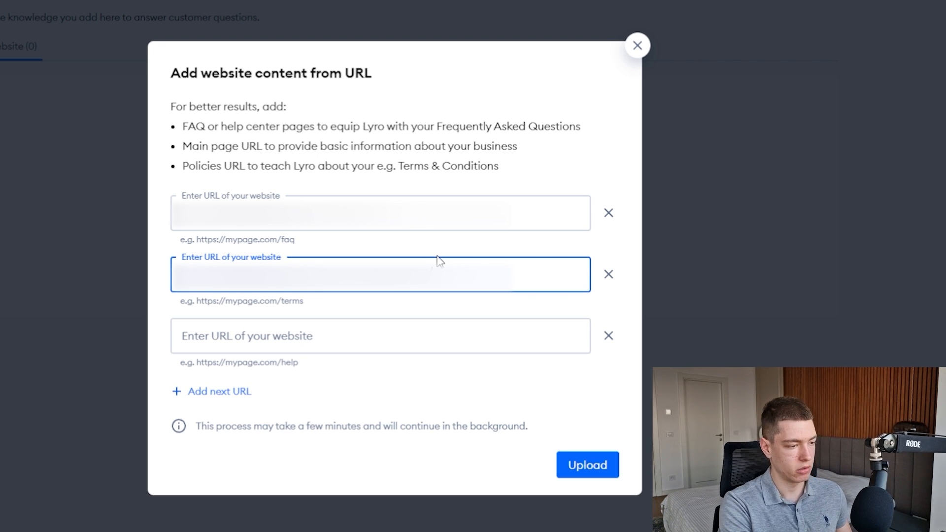
{"action": "left_click", "coordinate": [345, 325]}
{"action": "key", "text": "ctrl+v"}
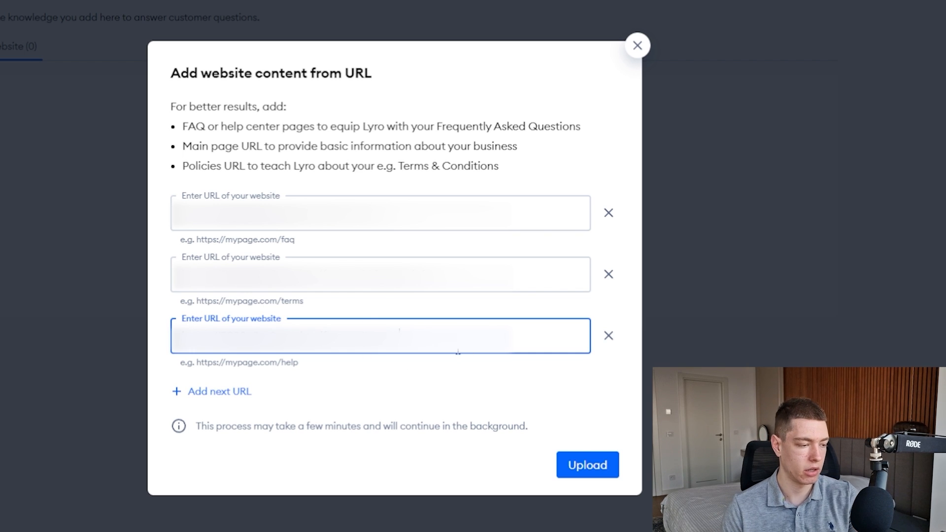
{"action": "left_click", "coordinate": [251, 397]}
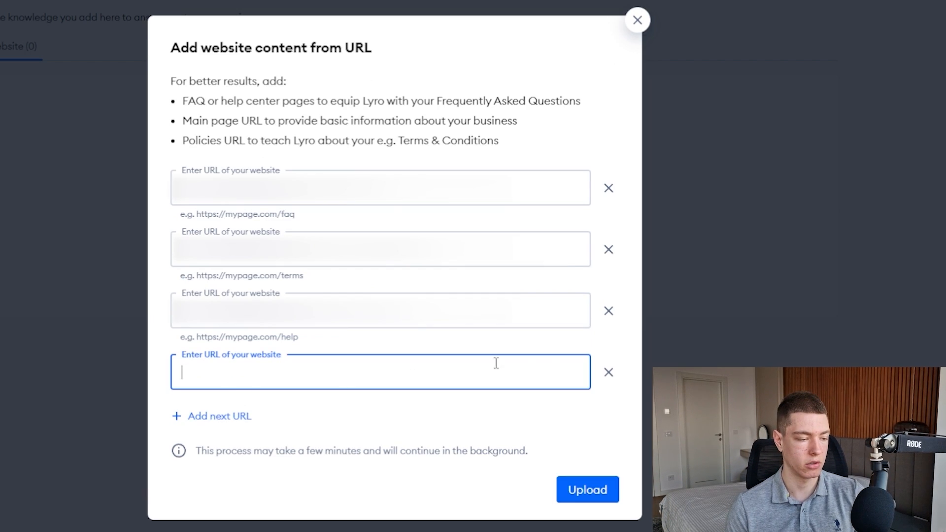
{"action": "left_click", "coordinate": [609, 373]}
{"action": "left_click", "coordinate": [598, 455]}
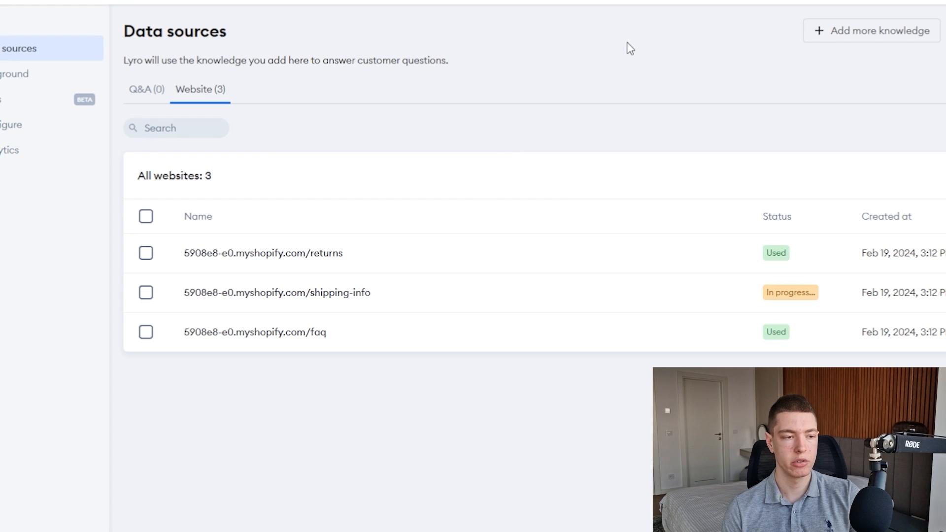
{"action": "left_click", "coordinate": [904, 36]}
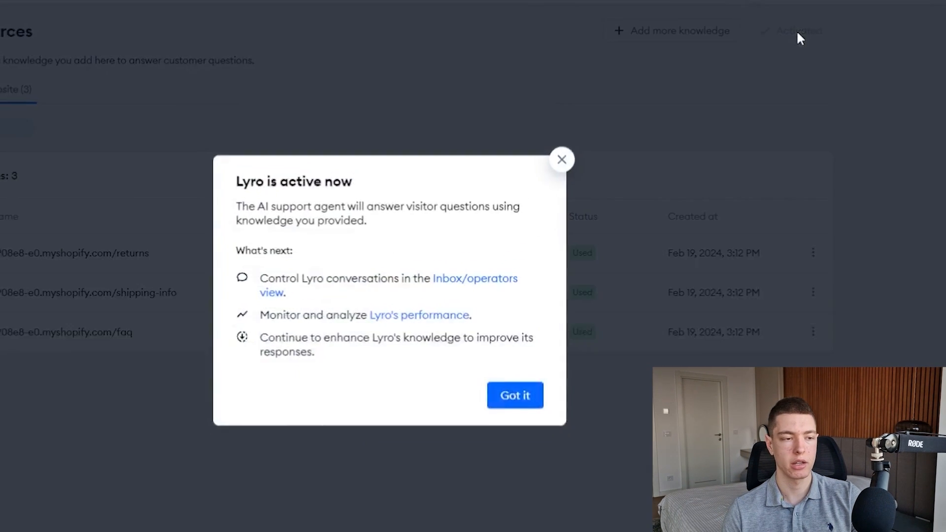
{"action": "left_click", "coordinate": [493, 486]}
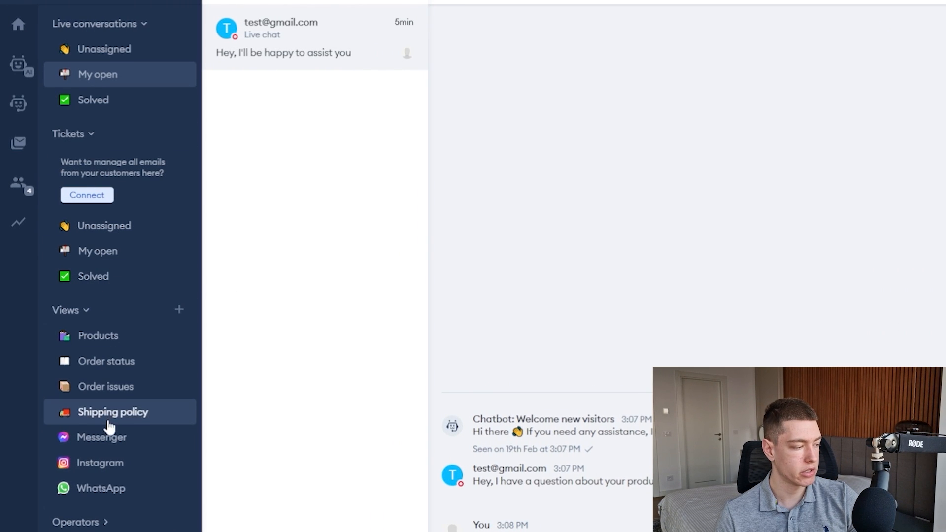
Step: View the inbox's Messenger conversations and the ready-made chatbot strategies in Tidio
{"action": "left_click", "coordinate": [107, 442]}
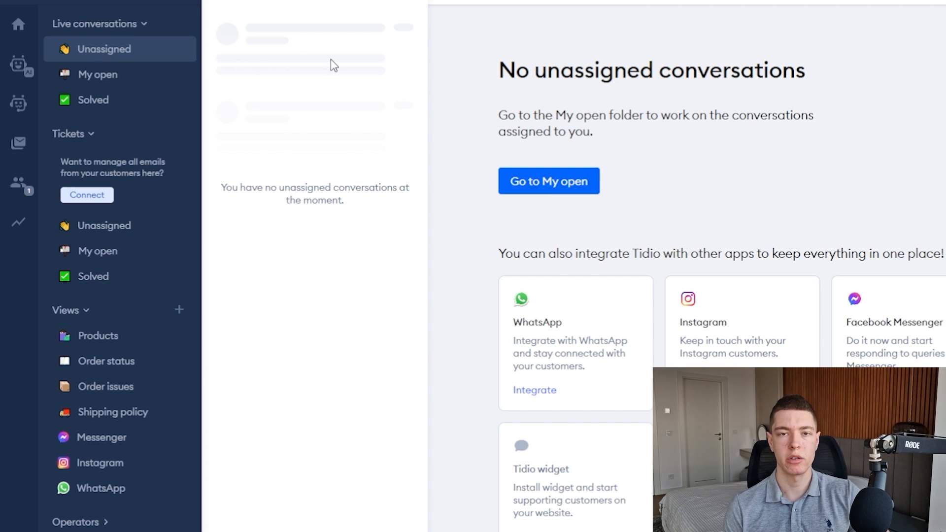
{"action": "left_click", "coordinate": [11, 103]}
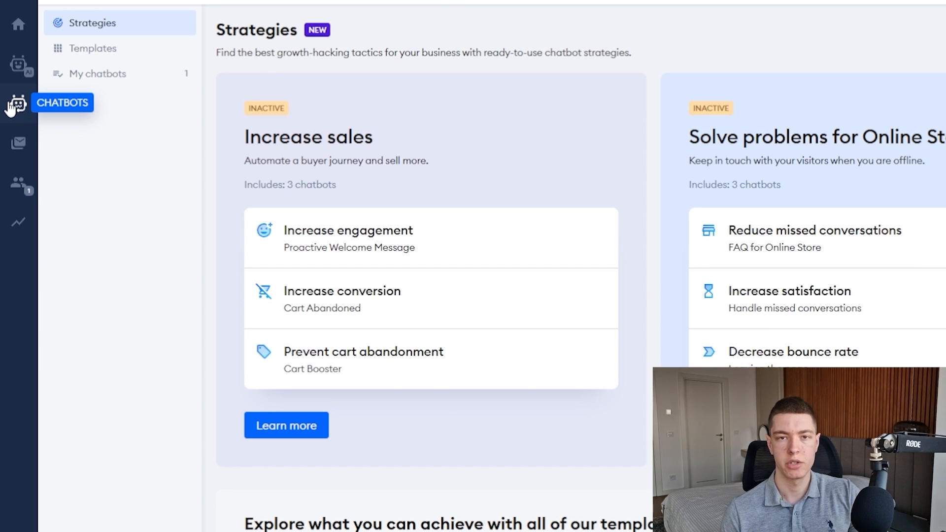
Step: Search the Shopify App Store for "sticky add to cart" and install the 1-Click Sticky Add To Cart Bar app
{"action": "left_click", "coordinate": [244, 142]}
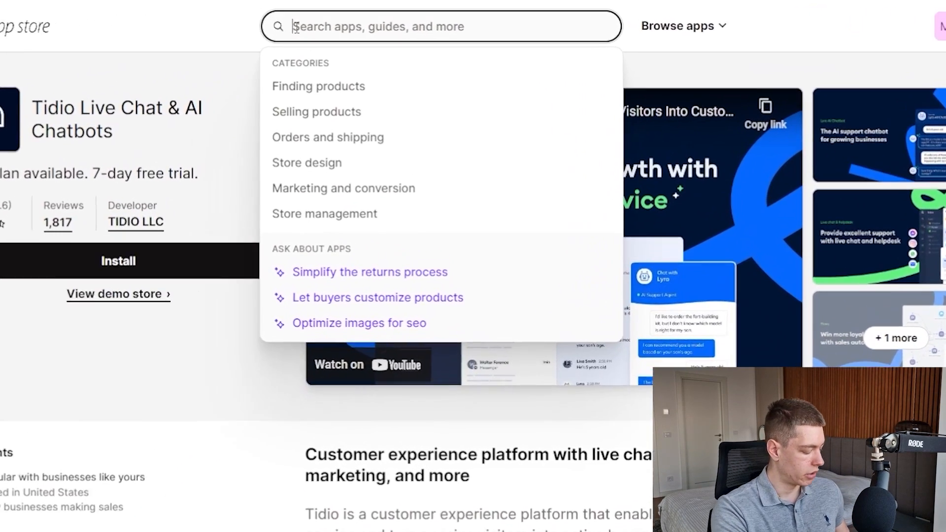
{"action": "type", "text": "sti"}
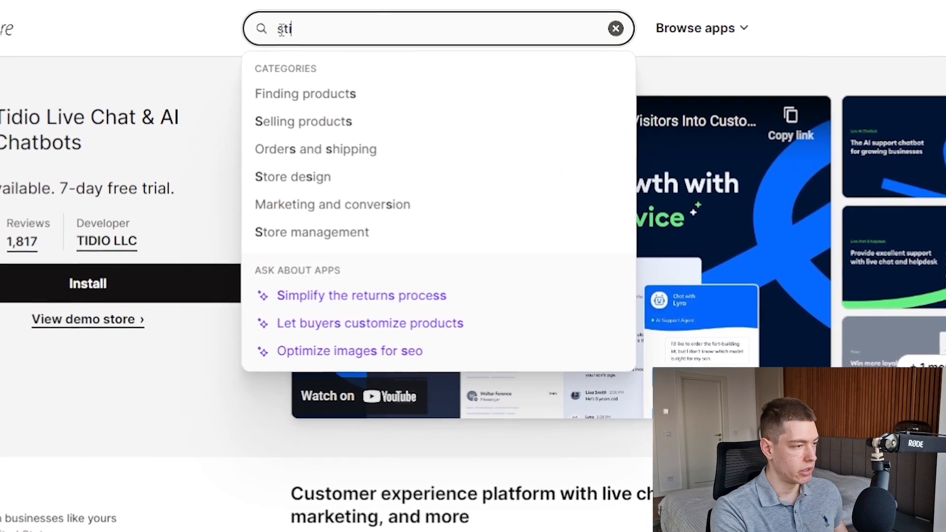
{"action": "type", "text": "cky add to cart"}
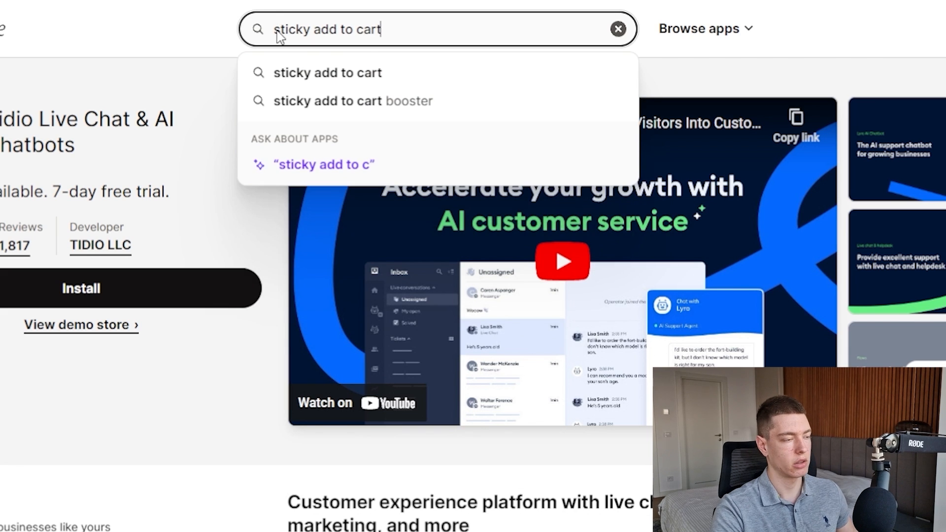
{"action": "key", "text": "Return"}
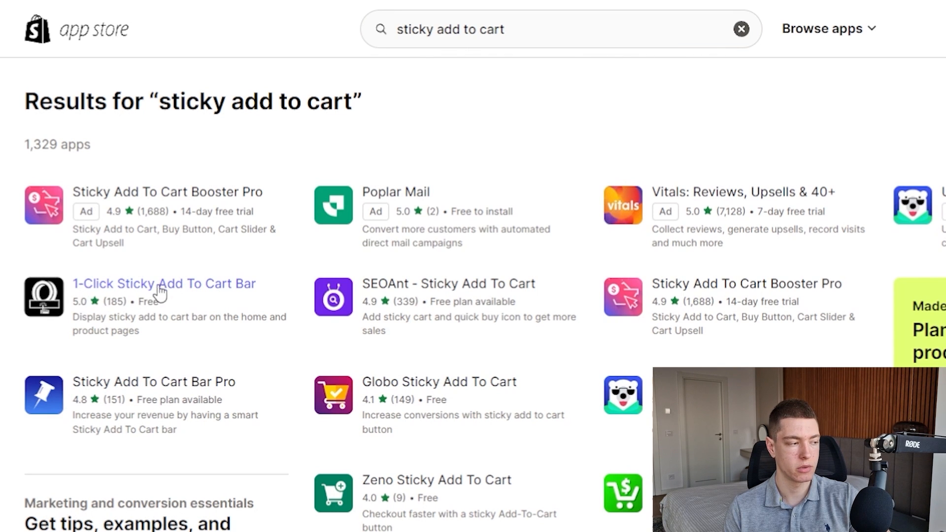
{"action": "left_click", "coordinate": [183, 286]}
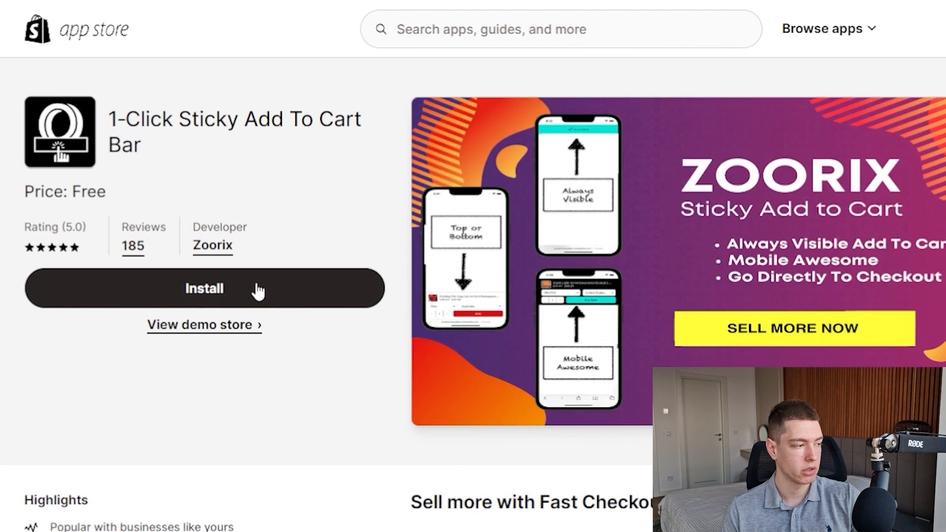
{"action": "left_click", "coordinate": [258, 292]}
{"action": "left_click", "coordinate": [594, 375]}
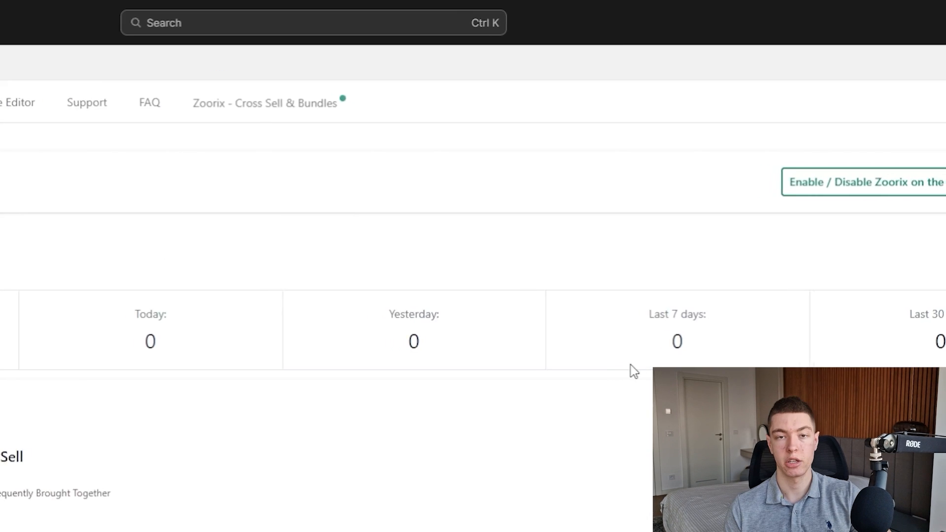
Step: Set the sticky bar to show after 10% of scroll and hide its product image while showing the product name
{"action": "left_click", "coordinate": [326, 110]}
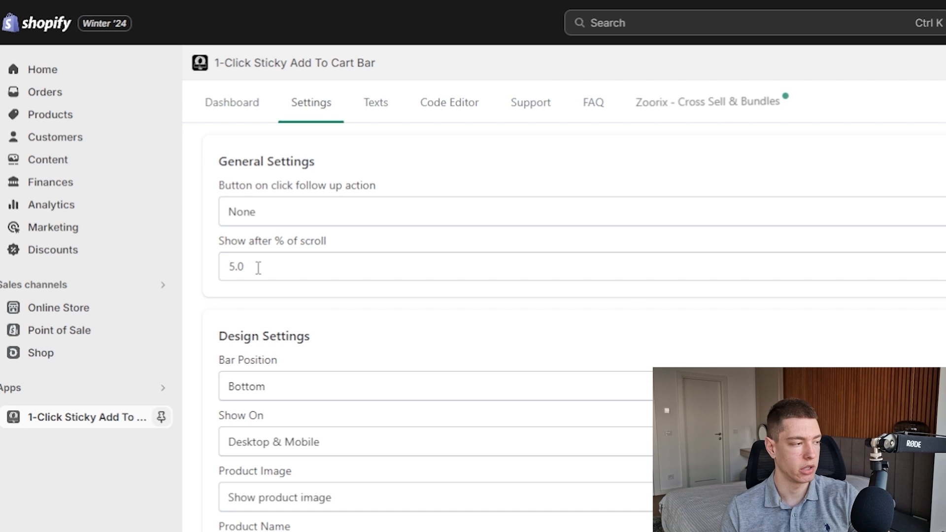
{"action": "double_click", "coordinate": [238, 266]}
{"action": "type", "text": "10"}
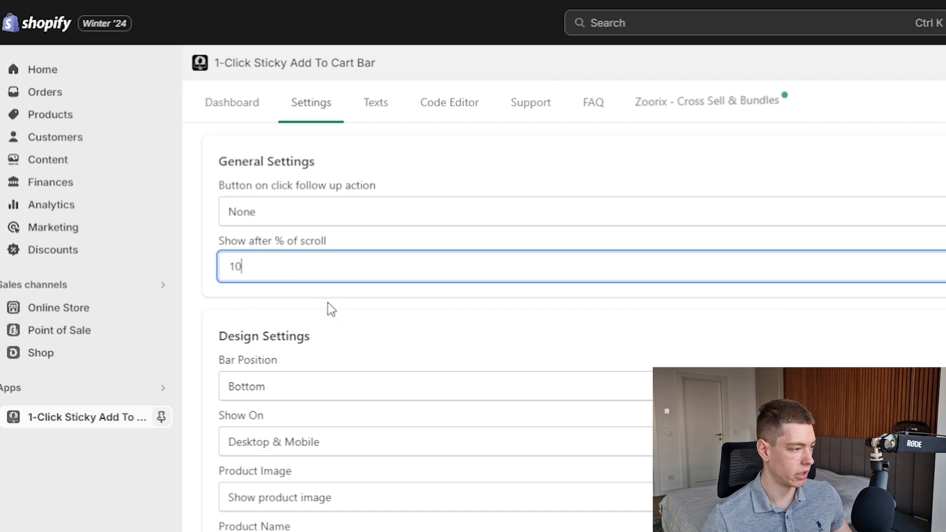
{"action": "scroll", "coordinate": [255, 311], "scroll_direction": "down", "scroll_amount": 2}
{"action": "scroll", "coordinate": [256, 311], "scroll_direction": "down", "scroll_amount": 2}
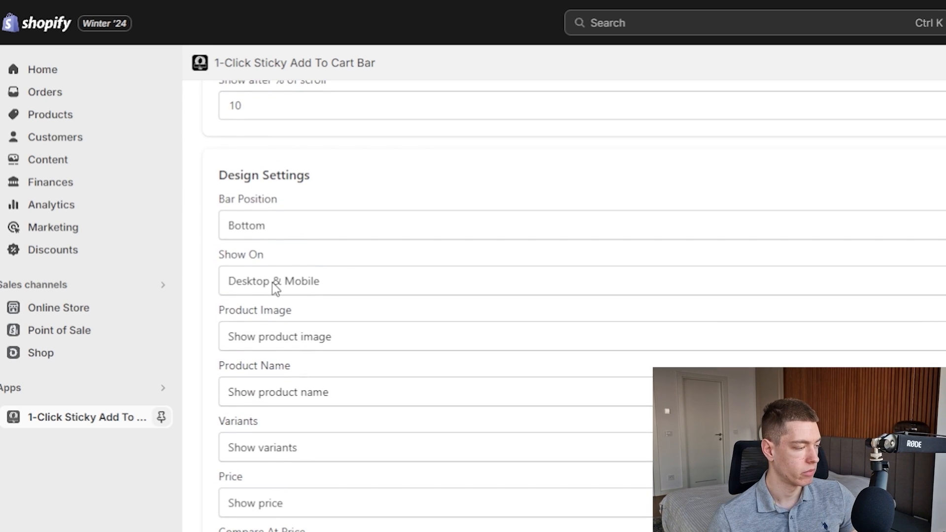
{"action": "scroll", "coordinate": [394, 291], "scroll_direction": "down", "scroll_amount": 2}
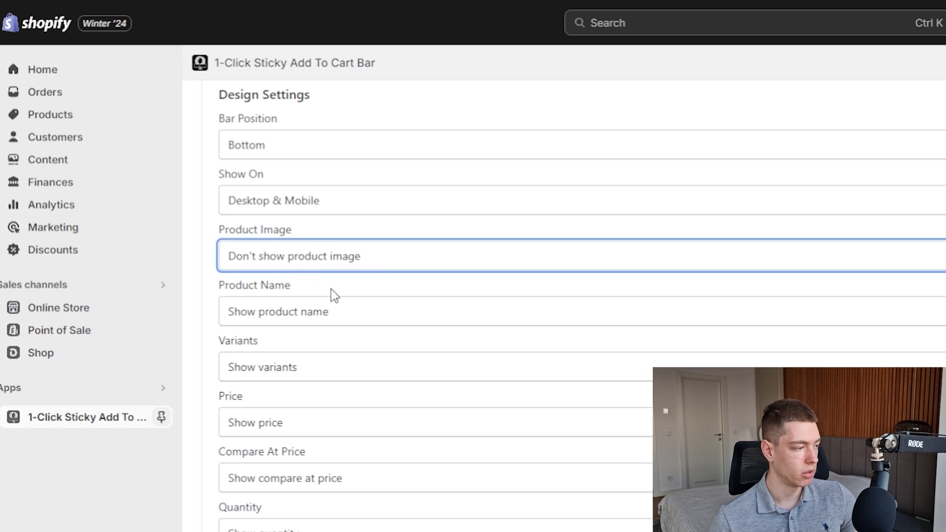
{"action": "left_click", "coordinate": [326, 312]}
{"action": "left_click", "coordinate": [332, 330]}
{"action": "scroll", "coordinate": [302, 352], "scroll_direction": "down", "scroll_amount": 2}
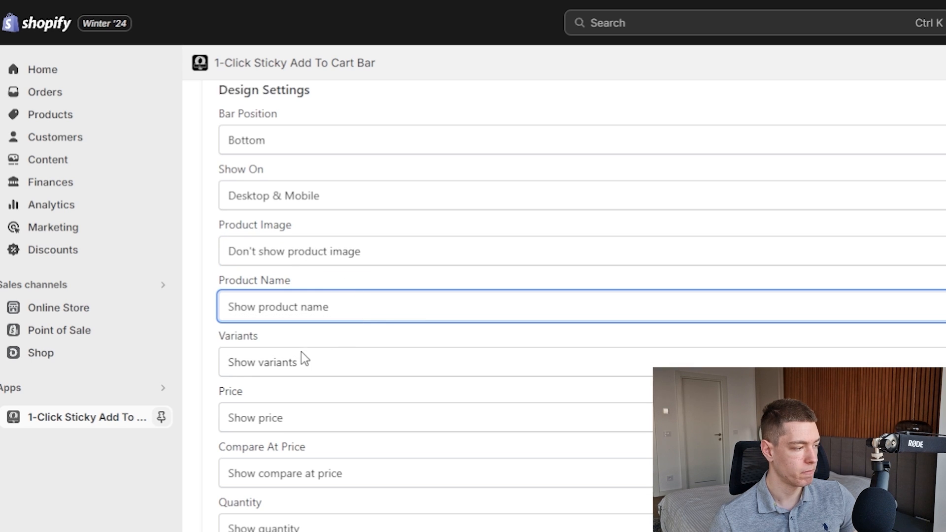
Step: Keep the sticky bar's button border radius at Small and set Button Shake to Shake
{"action": "scroll", "coordinate": [386, 343], "scroll_direction": "down", "scroll_amount": 4}
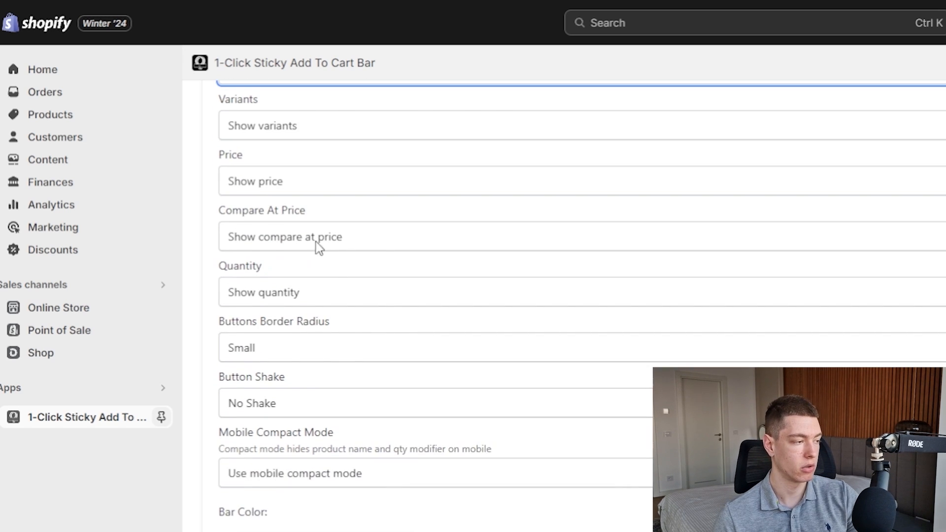
{"action": "left_click", "coordinate": [276, 351]}
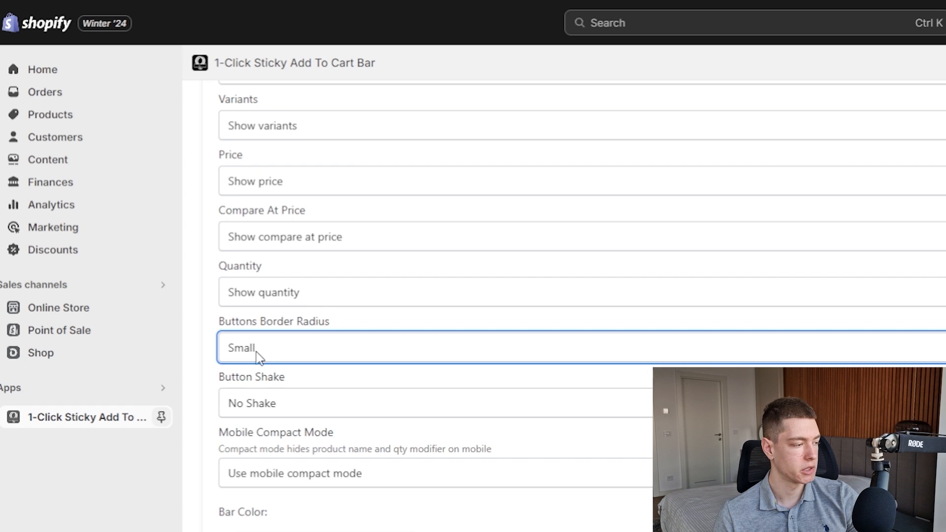
{"action": "scroll", "coordinate": [258, 355], "scroll_direction": "down", "scroll_amount": 2}
{"action": "left_click", "coordinate": [271, 325]}
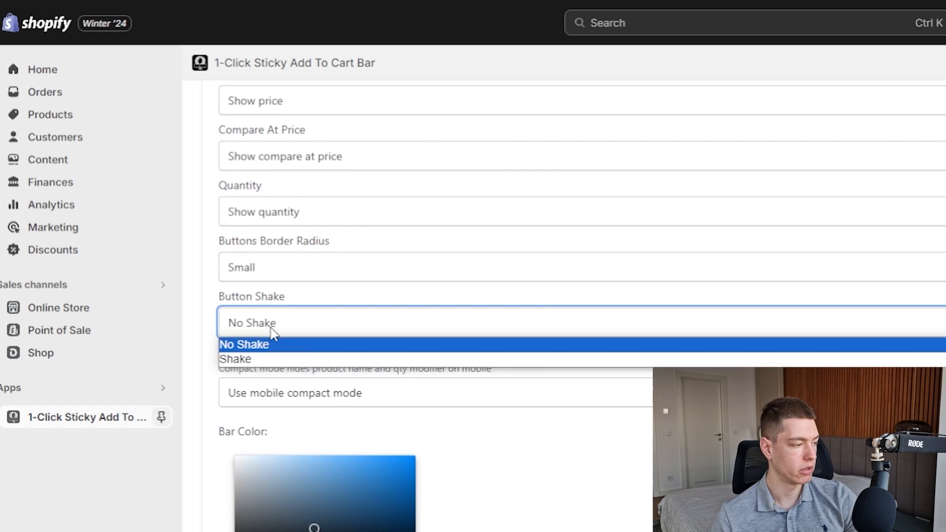
{"action": "left_click", "coordinate": [270, 358]}
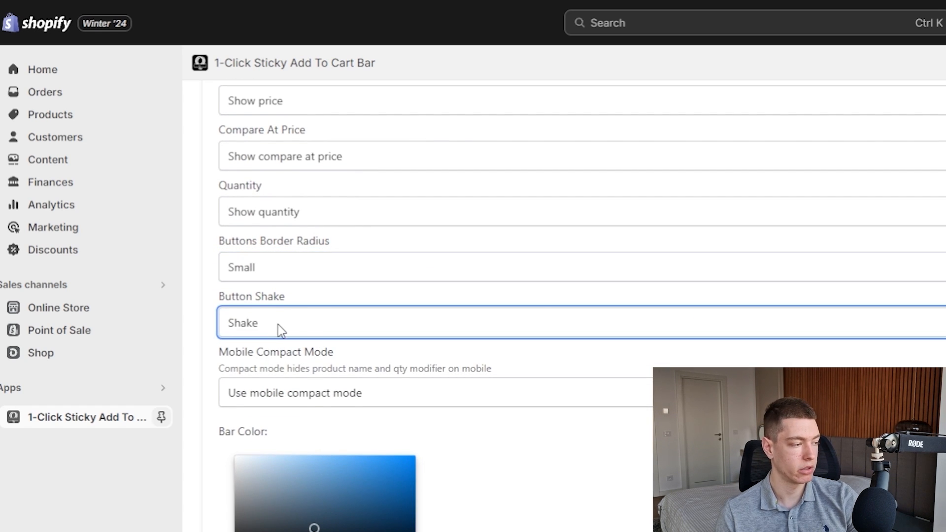
Step: Set the sticky bar's bar color to white and its text color to black, #000000
{"action": "scroll", "coordinate": [306, 315], "scroll_direction": "down", "scroll_amount": 7}
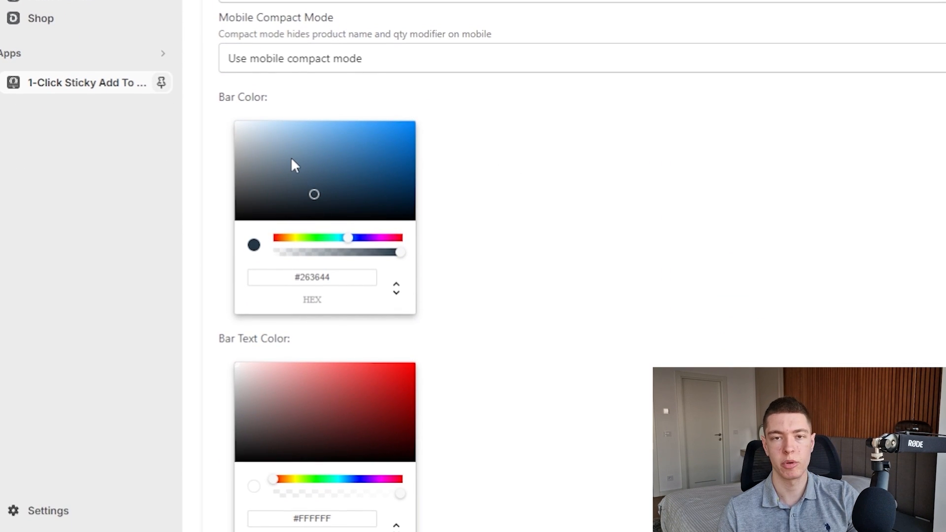
{"action": "left_click_drag", "start_coordinate": [314, 194], "coordinate": [191, 95]}
{"action": "left_click", "coordinate": [496, 156]}
{"action": "scroll", "coordinate": [310, 98], "scroll_direction": "down", "scroll_amount": 7}
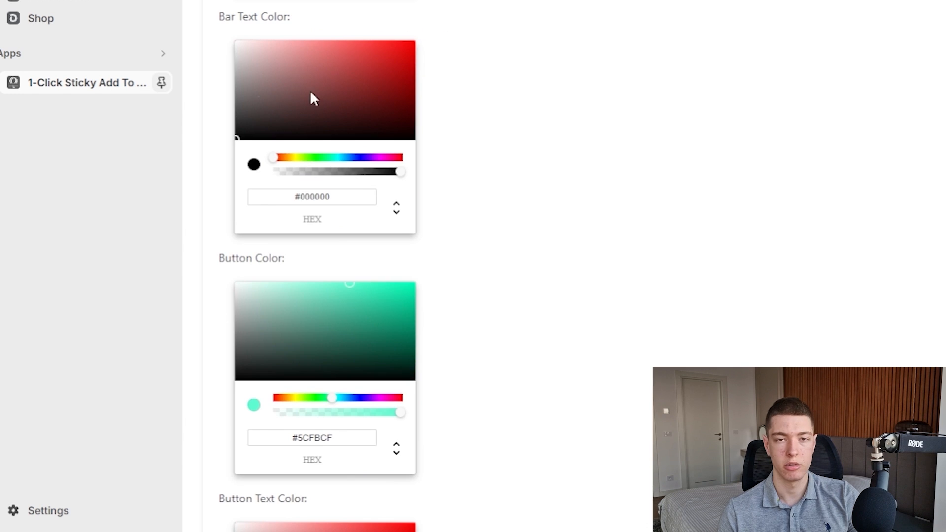
{"action": "left_click", "coordinate": [279, 94]}
{"action": "left_click_drag", "start_coordinate": [279, 96], "coordinate": [229, 145]}
Step: Set the sticky bar's button color to red, #FF0000, and its button text color to white, #FFFFFF
{"action": "scroll", "coordinate": [381, 139], "scroll_direction": "down", "scroll_amount": 3}
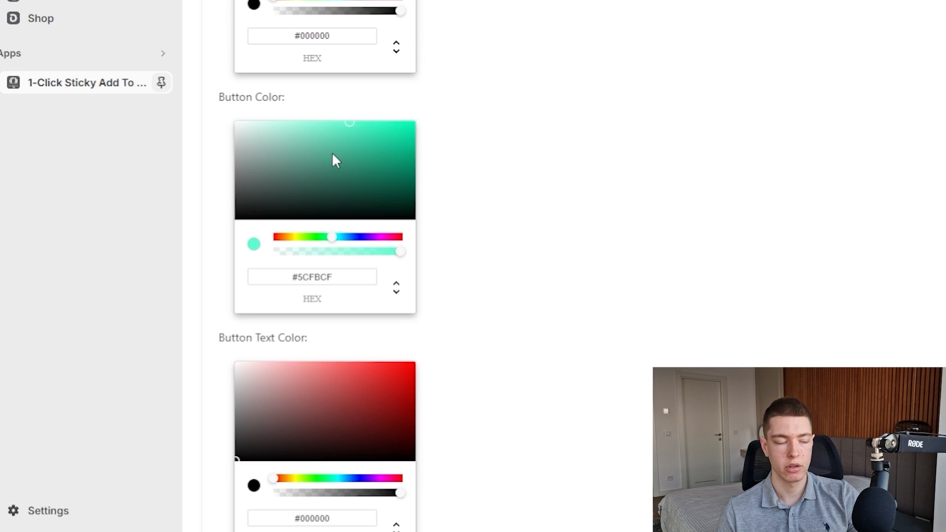
{"action": "left_click_drag", "start_coordinate": [341, 237], "coordinate": [273, 235]}
{"action": "left_click_drag", "start_coordinate": [374, 136], "coordinate": [423, 113]}
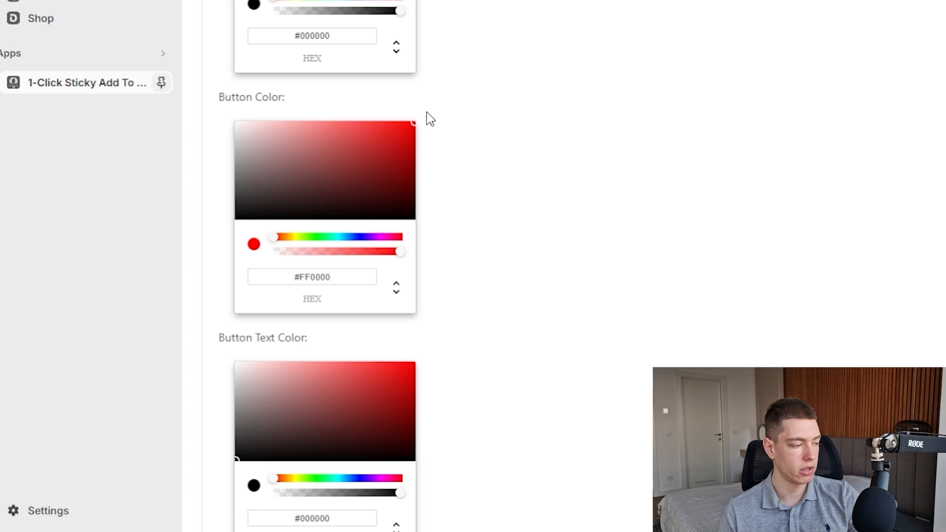
{"action": "scroll", "coordinate": [419, 173], "scroll_direction": "down", "scroll_amount": 5}
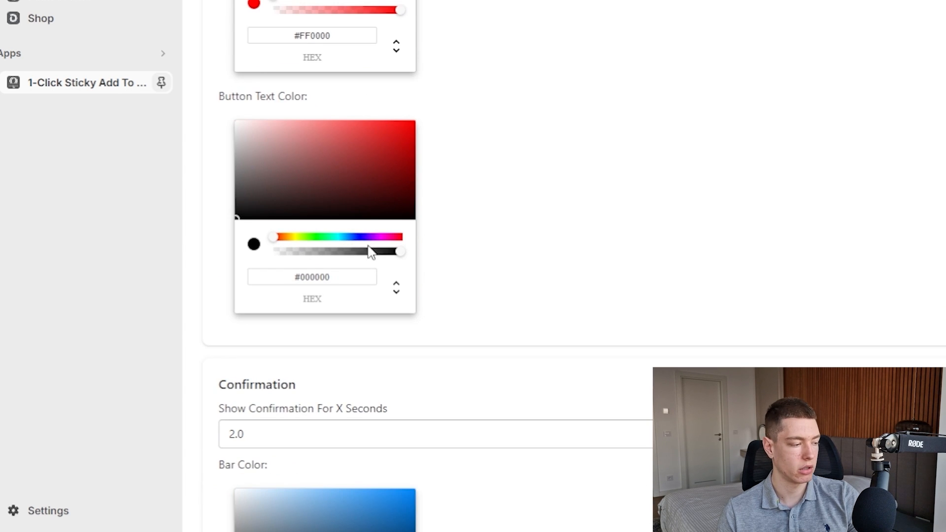
{"action": "mouse_move", "coordinate": [246, 190]}
{"action": "left_mouse_down"}
{"action": "mouse_move", "coordinate": [243, 212]}
{"action": "mouse_move", "coordinate": [248, 131]}
{"action": "mouse_move", "coordinate": [218, 112]}
{"action": "left_mouse_up"}
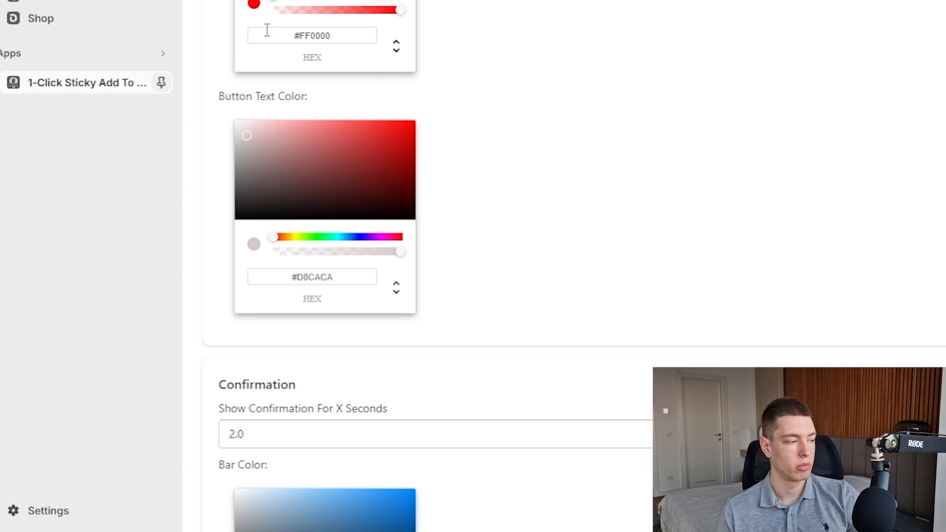
{"action": "scroll", "coordinate": [252, 255], "scroll_direction": "up", "scroll_amount": 1}
{"action": "left_click_drag", "start_coordinate": [247, 137], "coordinate": [212, 209]}
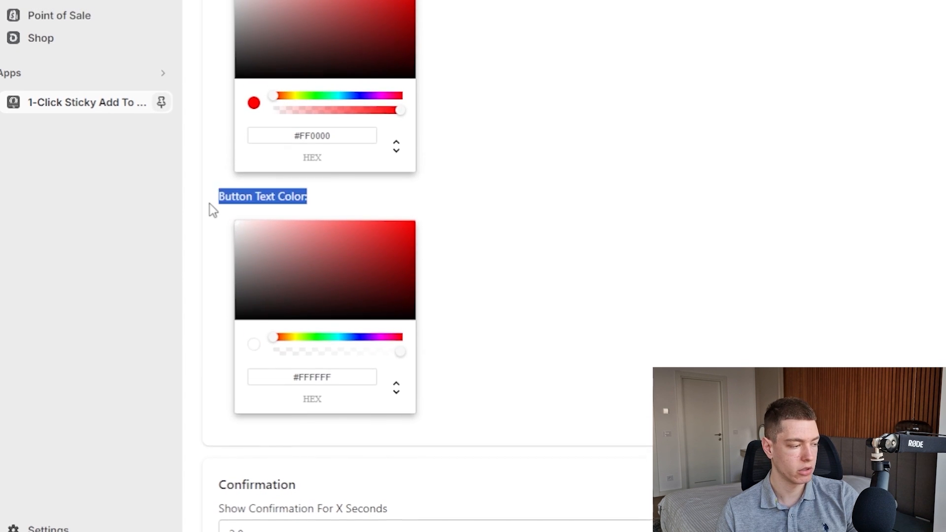
Step: Set the confirmation's bar color to white, #FFFFFF
{"action": "scroll", "coordinate": [376, 148], "scroll_direction": "down", "scroll_amount": 8}
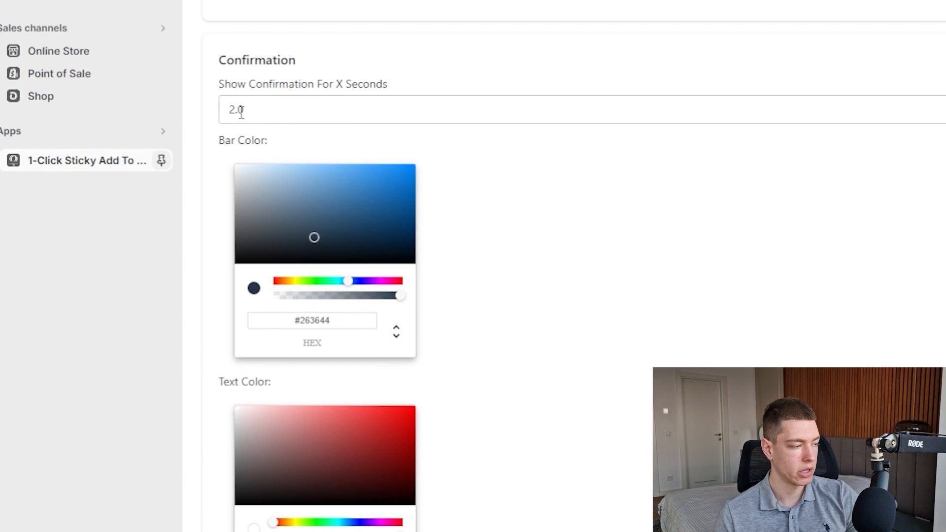
{"action": "scroll", "coordinate": [261, 102], "scroll_direction": "down", "scroll_amount": 1}
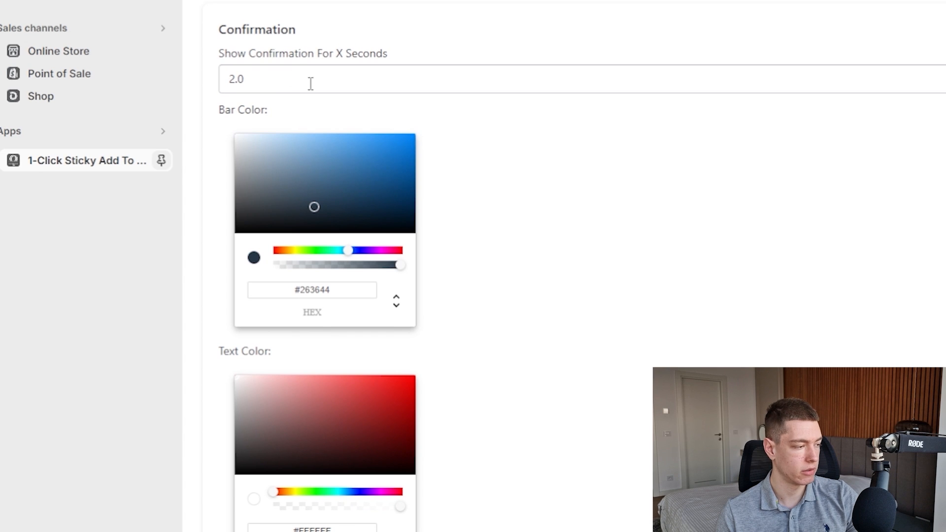
{"action": "left_click_drag", "start_coordinate": [315, 209], "coordinate": [232, 122]}
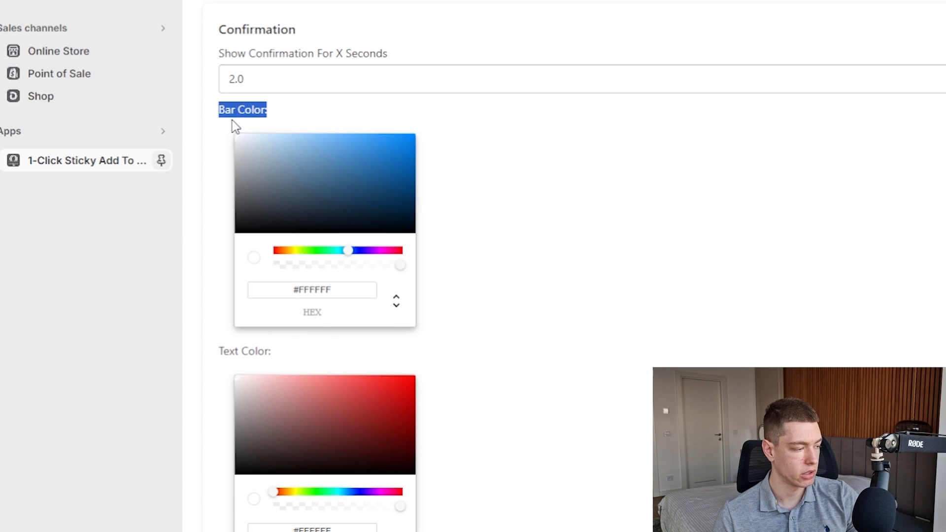
Step: Save the sticky bar settings, and enable the Zoorix Sticky Add To Cart app embed on the live Dawn theme
{"action": "left_click", "coordinate": [310, 491]}
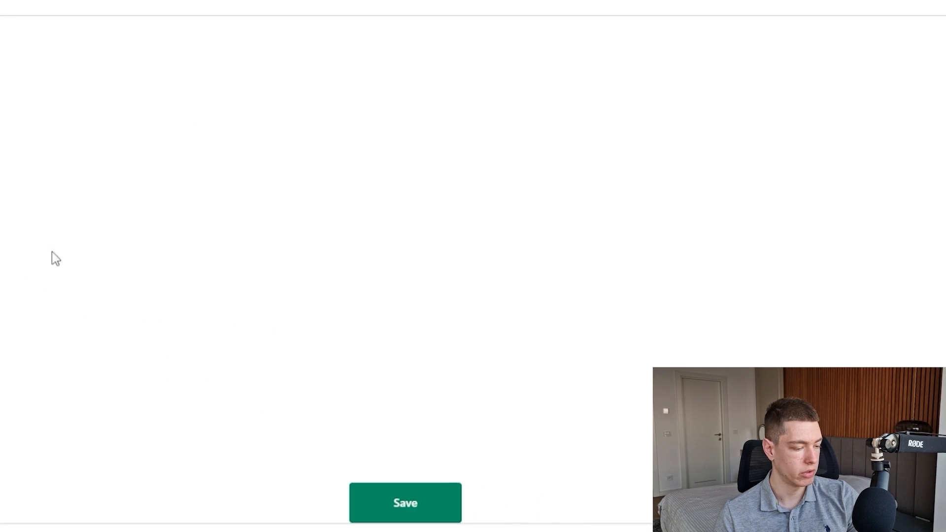
{"action": "left_click", "coordinate": [443, 504]}
{"action": "left_click", "coordinate": [253, 102]}
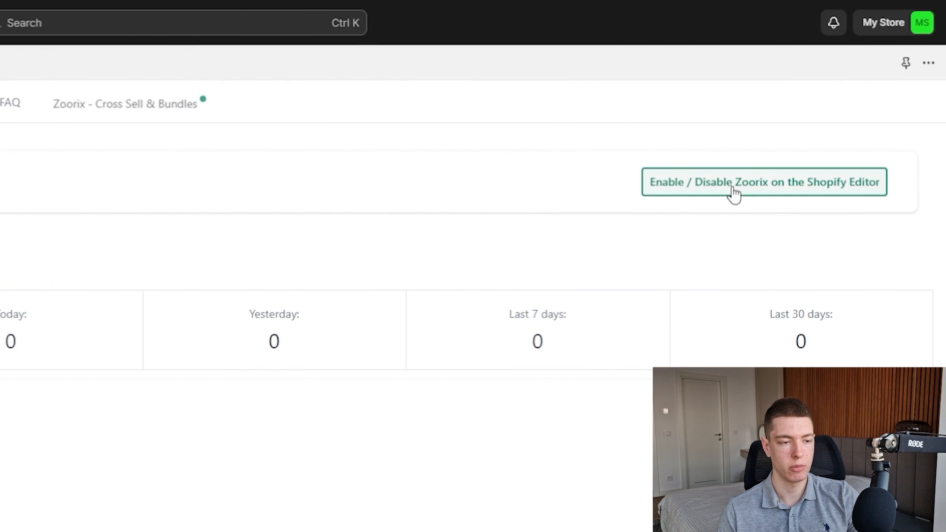
{"action": "left_click", "coordinate": [734, 193]}
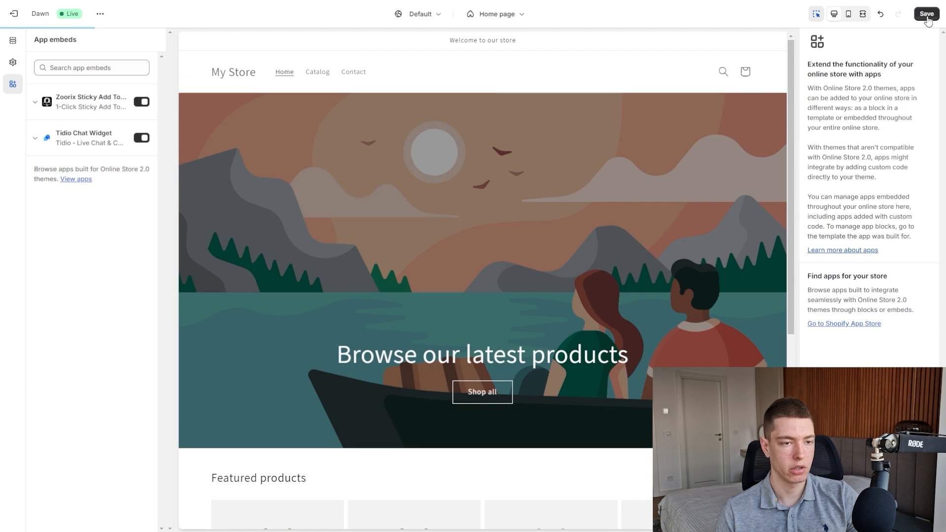
{"action": "left_click", "coordinate": [926, 15]}
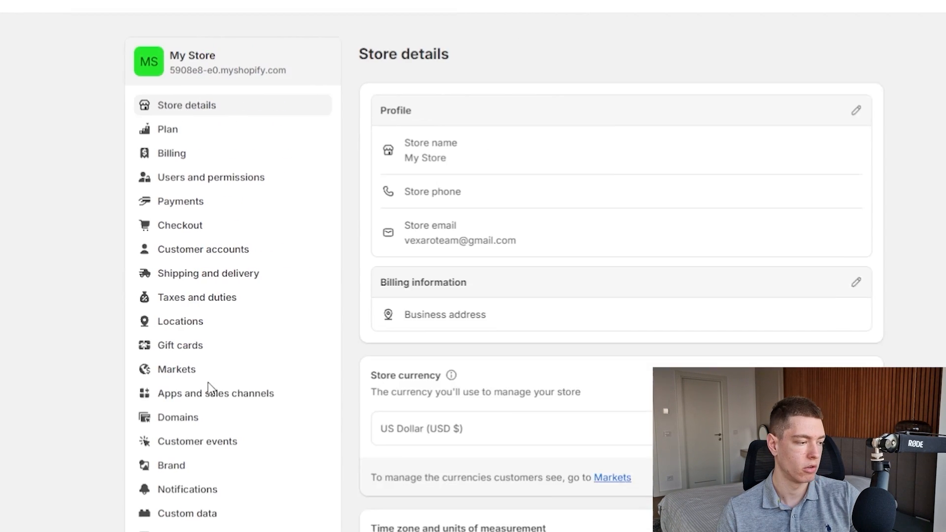
Step: Find Zendrop - Dropshipping & POD in the Shopify App Store and install it on the store
{"action": "left_click", "coordinate": [208, 387]}
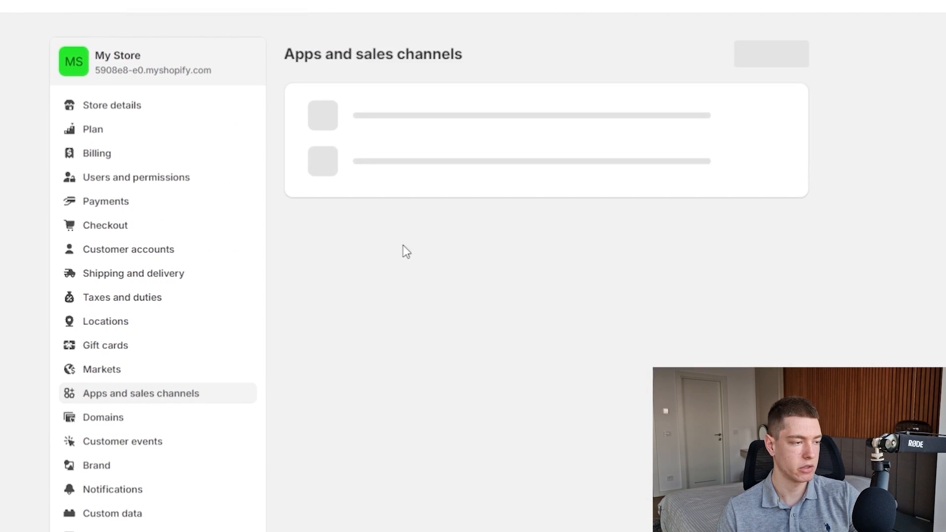
{"action": "left_click", "coordinate": [787, 55]}
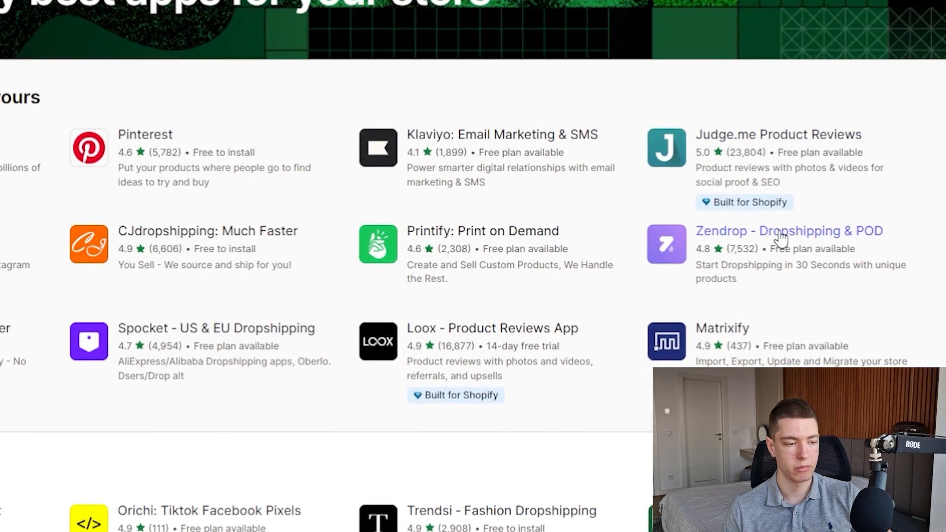
{"action": "left_click", "coordinate": [781, 240]}
{"action": "left_click", "coordinate": [266, 283]}
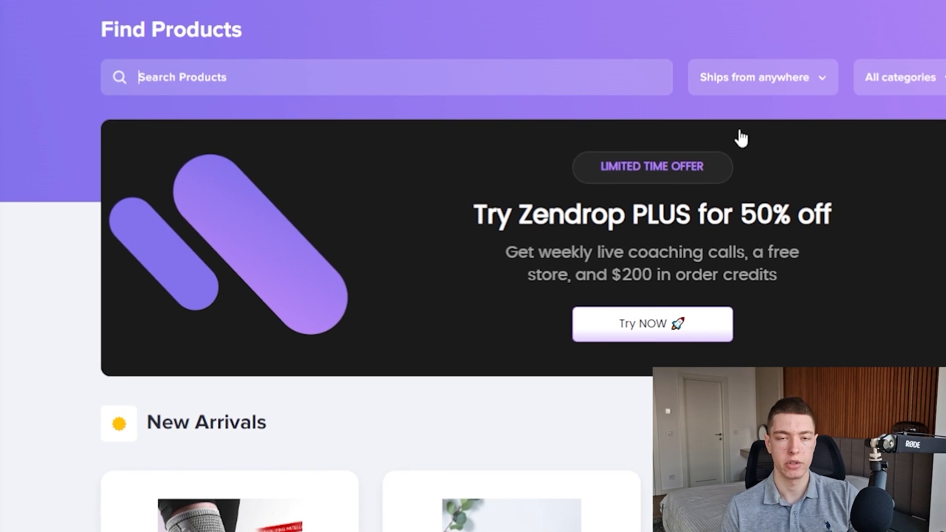
Step: Browse Zendrop's product catalog and add the Elegance Essence Dress to the imported products
{"action": "scroll", "coordinate": [740, 140], "scroll_direction": "down", "scroll_amount": 6}
{"action": "scroll", "coordinate": [923, 313], "scroll_direction": "down", "scroll_amount": 5}
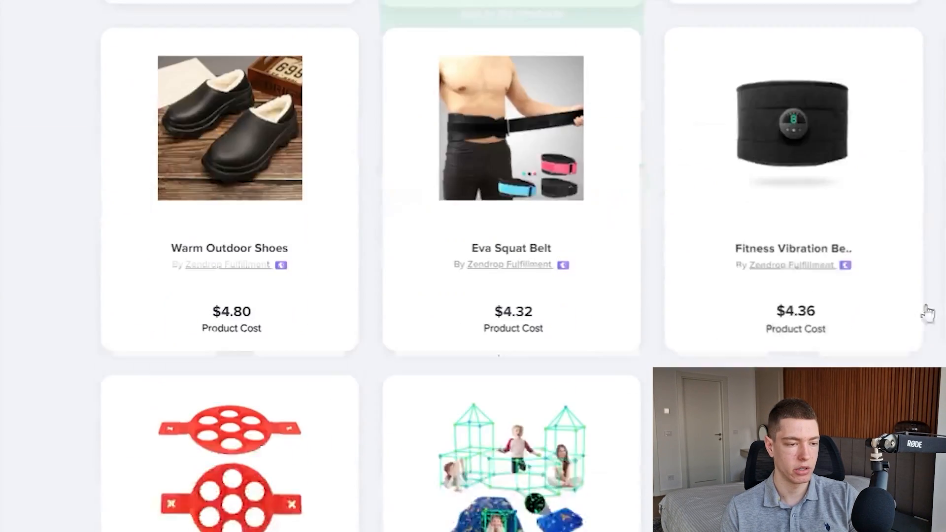
{"action": "scroll", "coordinate": [823, 338], "scroll_direction": "up", "scroll_amount": 2}
{"action": "scroll", "coordinate": [828, 334], "scroll_direction": "down", "scroll_amount": 15}
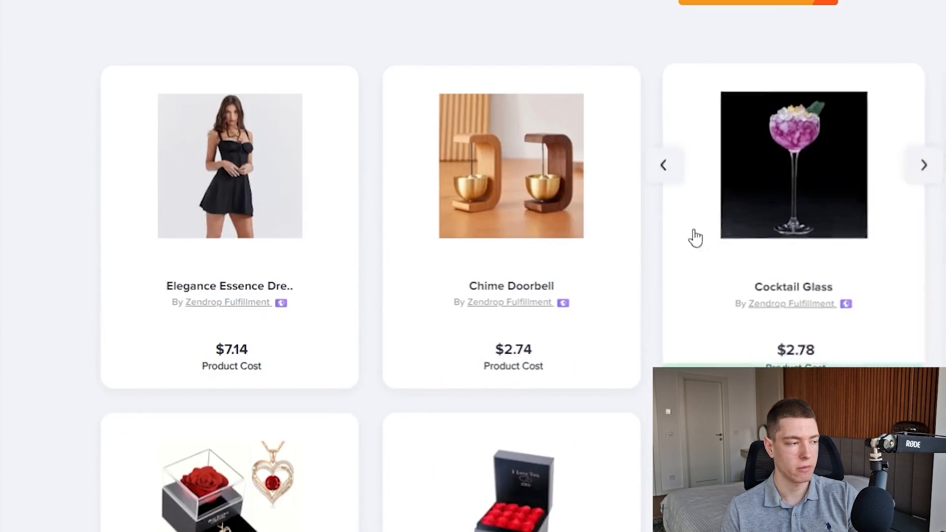
{"action": "scroll", "coordinate": [418, 222], "scroll_direction": "up", "scroll_amount": 2}
{"action": "left_click", "coordinate": [236, 490]}
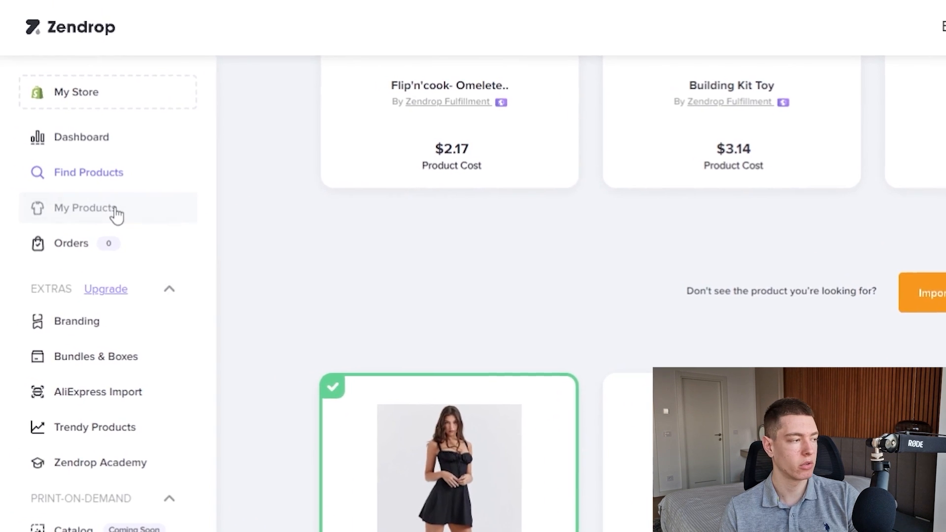
Step: Open the Elegance Essence Dress for publishing from Zendrop's My Products and review its description and variant prices
{"action": "left_click", "coordinate": [117, 215]}
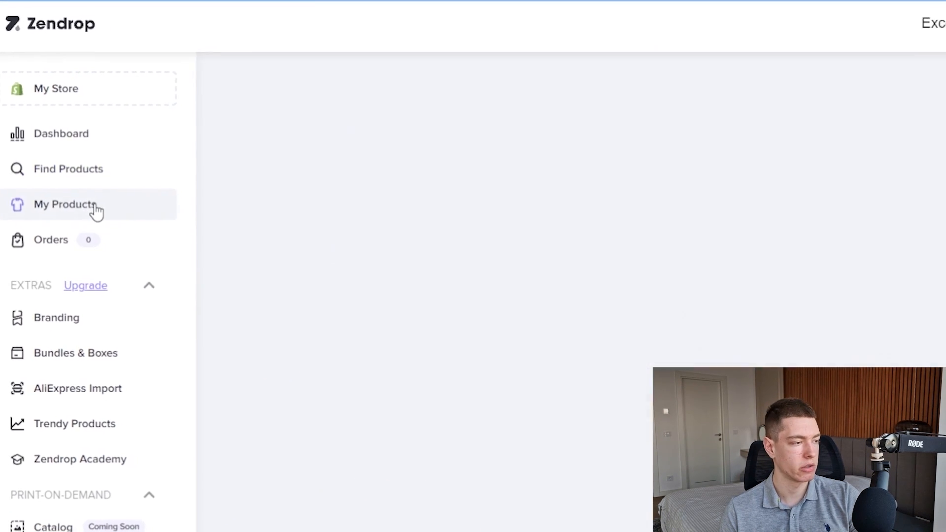
{"action": "left_click", "coordinate": [904, 311]}
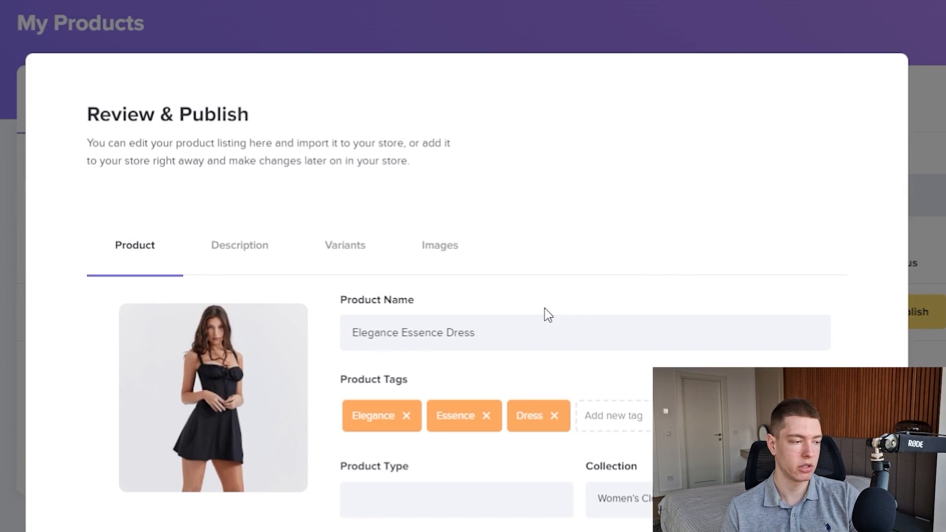
{"action": "left_click", "coordinate": [285, 258]}
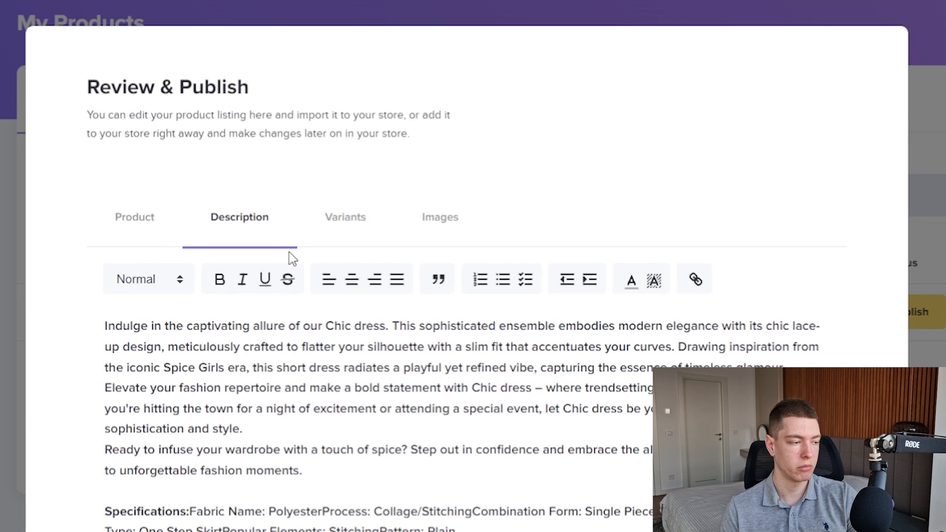
{"action": "left_click", "coordinate": [364, 227]}
{"action": "scroll", "coordinate": [634, 445], "scroll_direction": "down", "scroll_amount": 2}
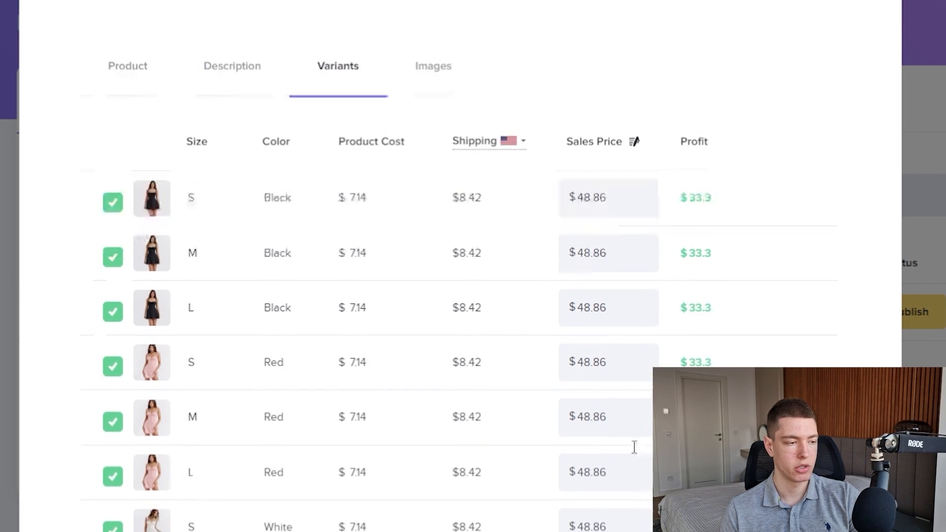
{"action": "scroll", "coordinate": [437, 380], "scroll_direction": "up", "scroll_amount": 2}
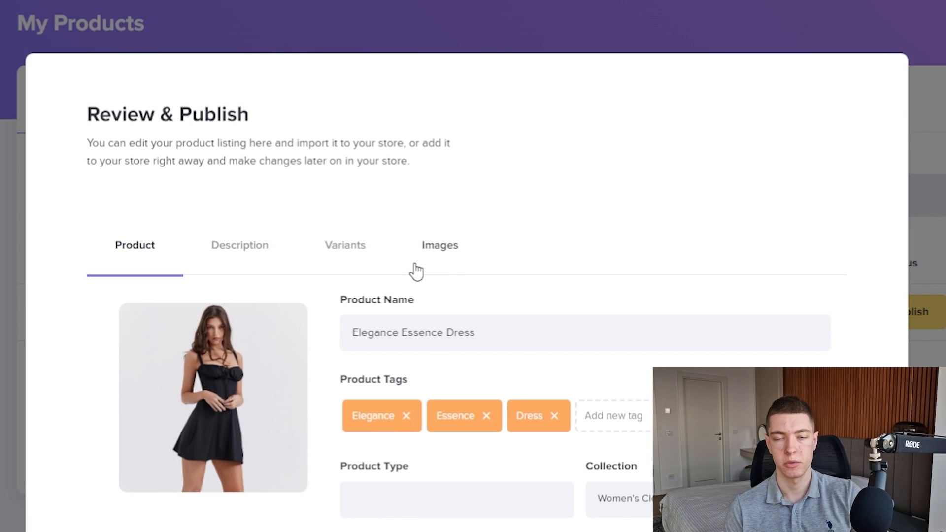
Step: Publish the Elegance Essence Dress to the store, accepting the inventory and production delay conditions and hiding that notice in future
{"action": "scroll", "coordinate": [321, 402], "scroll_direction": "down", "scroll_amount": 3}
{"action": "left_click", "coordinate": [180, 409]}
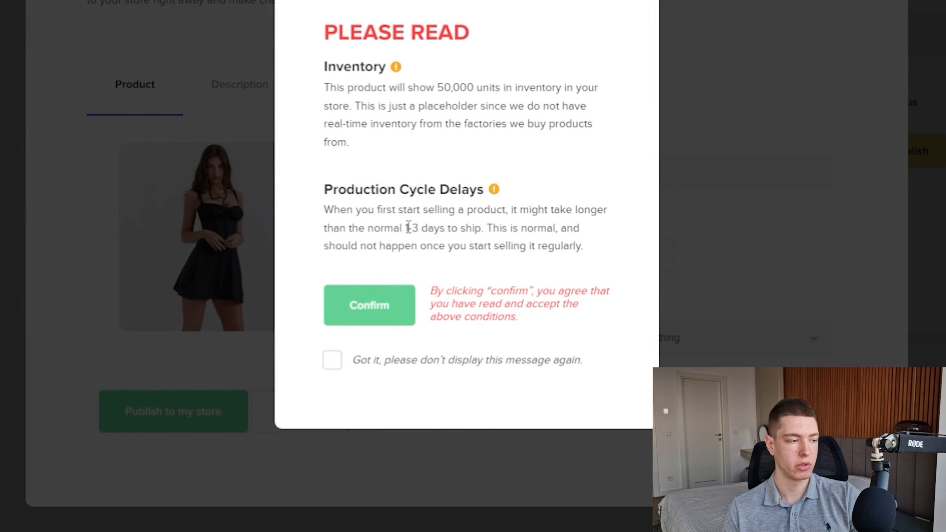
{"action": "left_click", "coordinate": [355, 360]}
{"action": "left_click", "coordinate": [389, 325]}
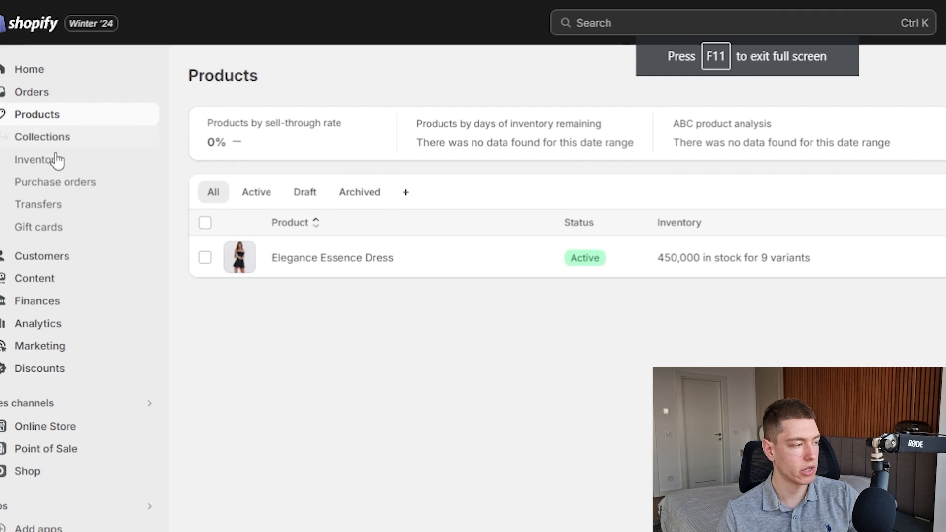
Step: Switch to the Shopify admin, review the Elegance Essence Dress details and preview its storefront page with the sticky add-to-cart bar
{"action": "left_click", "coordinate": [354, 269]}
{"action": "scroll", "coordinate": [643, 464], "scroll_direction": "down", "scroll_amount": 6}
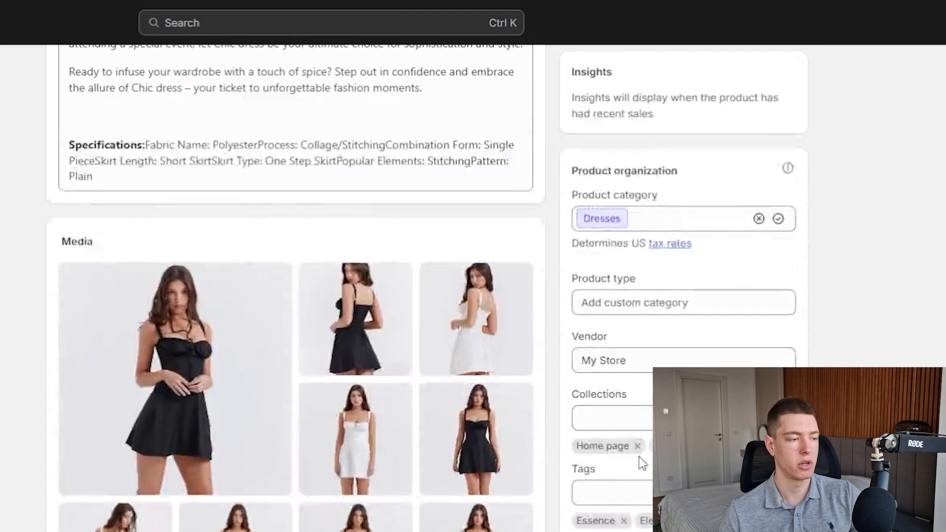
{"action": "scroll", "coordinate": [627, 459], "scroll_direction": "down", "scroll_amount": 8}
{"action": "scroll", "coordinate": [616, 480], "scroll_direction": "up", "scroll_amount": 15}
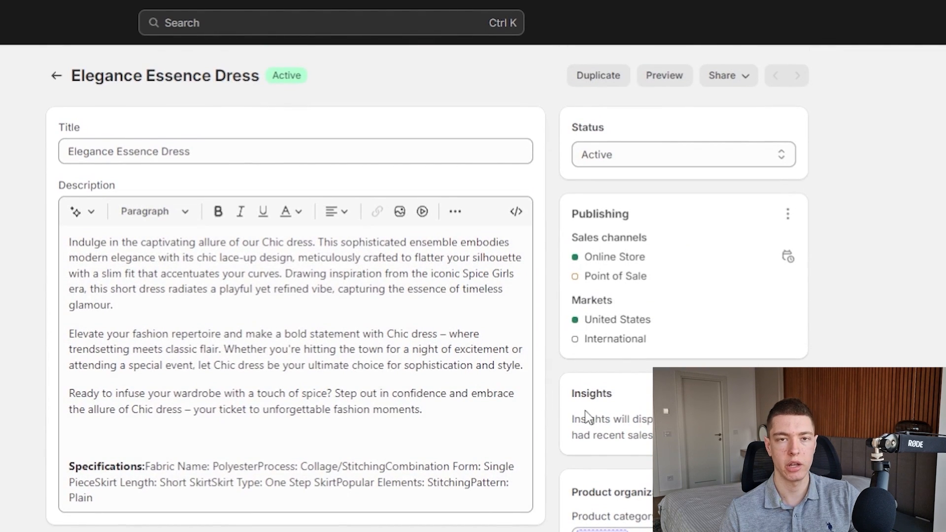
{"action": "left_click", "coordinate": [670, 79]}
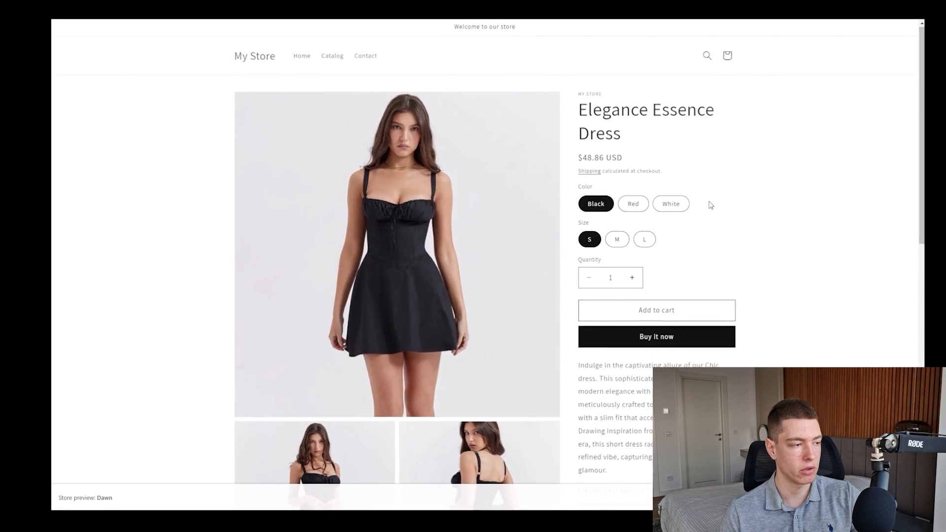
{"action": "scroll", "coordinate": [712, 205], "scroll_direction": "down", "scroll_amount": 10}
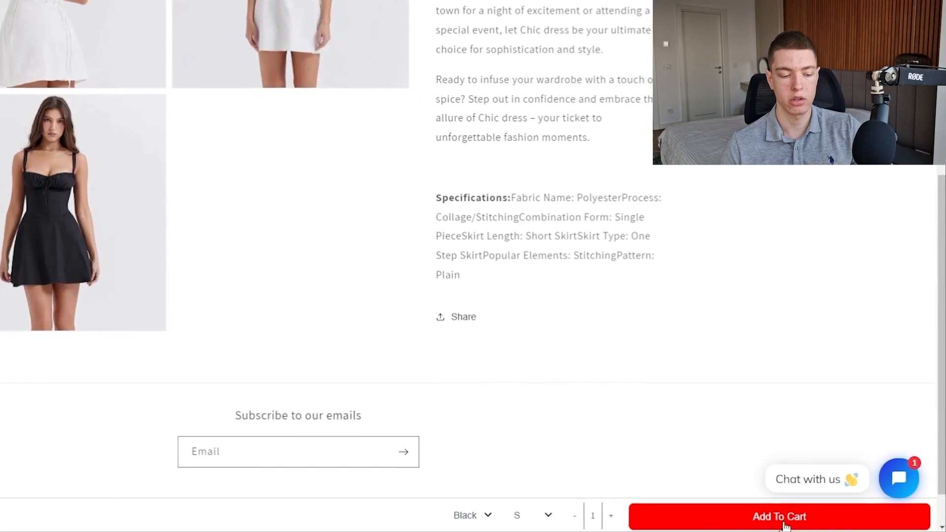
{"action": "scroll", "coordinate": [715, 493], "scroll_direction": "down", "scroll_amount": 1}
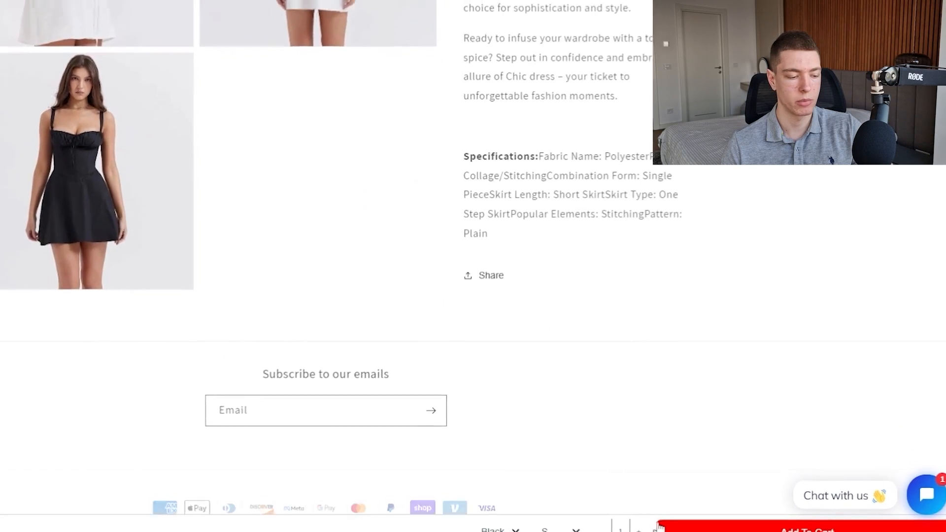
{"action": "scroll", "coordinate": [616, 404], "scroll_direction": "up", "scroll_amount": 10}
Step: Examine the Elegance Essence Dress page in the mobile view, from its images and options through the description
{"action": "scroll", "coordinate": [739, 456], "scroll_direction": "down", "scroll_amount": 2}
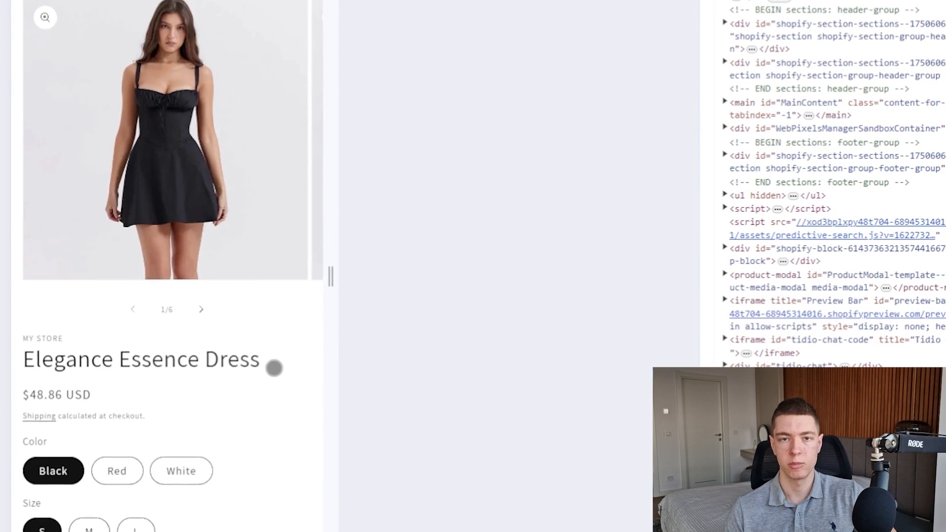
{"action": "scroll", "coordinate": [270, 368], "scroll_direction": "down", "scroll_amount": 3}
{"action": "scroll", "coordinate": [269, 370], "scroll_direction": "down", "scroll_amount": 6}
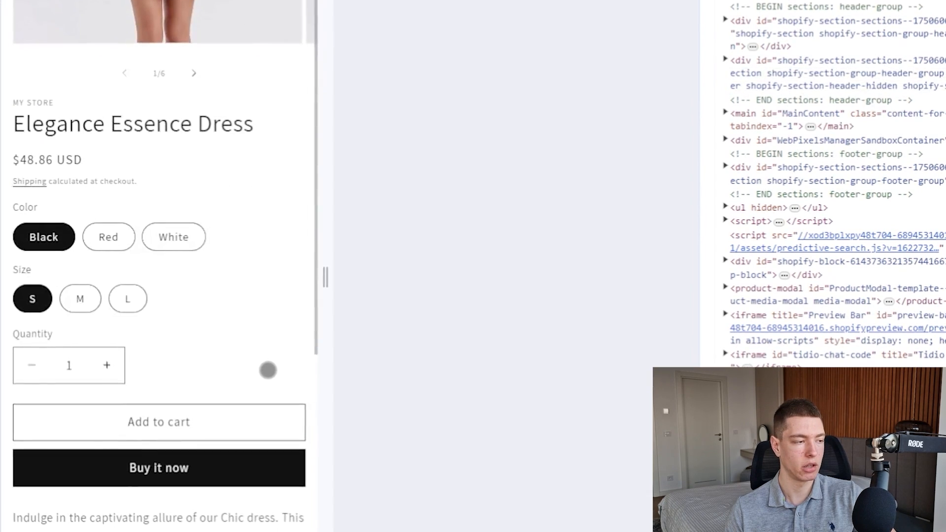
{"action": "scroll", "coordinate": [236, 281], "scroll_direction": "down", "scroll_amount": 5}
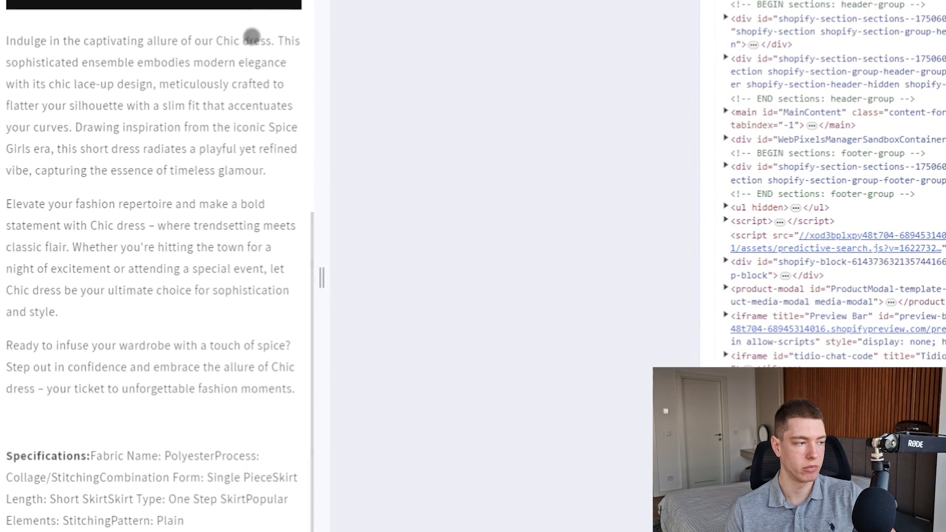
{"action": "scroll", "coordinate": [236, 267], "scroll_direction": "down", "scroll_amount": 2}
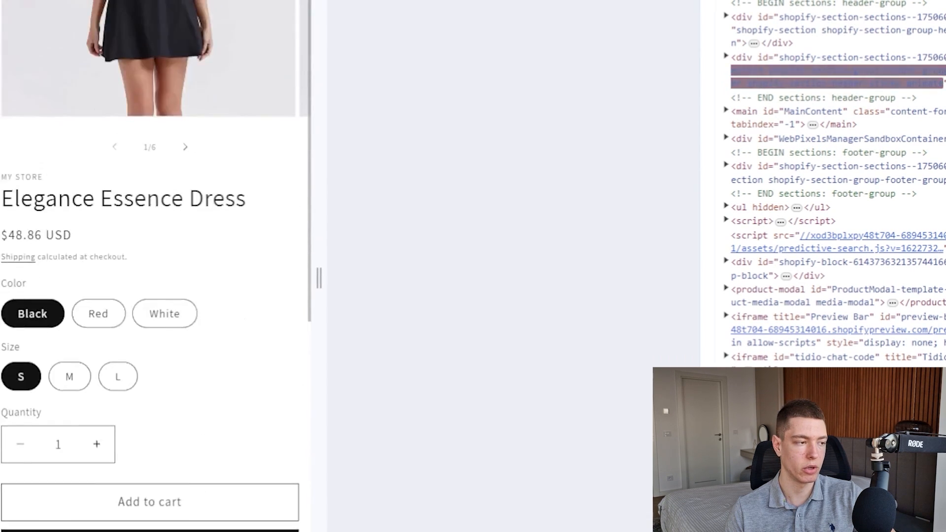
{"action": "scroll", "coordinate": [176, 380], "scroll_direction": "down", "scroll_amount": 9}
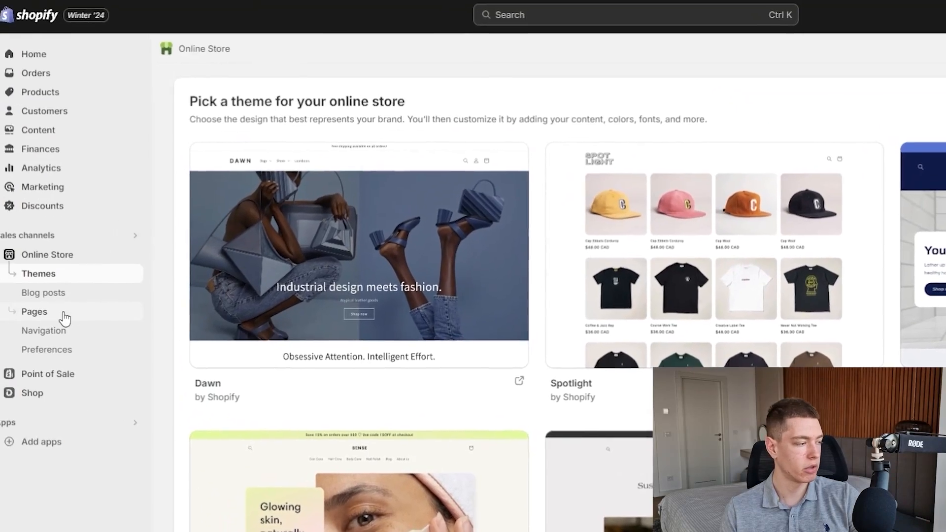
Step: Turn off the password restriction for online store visitors in the store preferences and save the change
{"action": "left_click", "coordinate": [65, 319]}
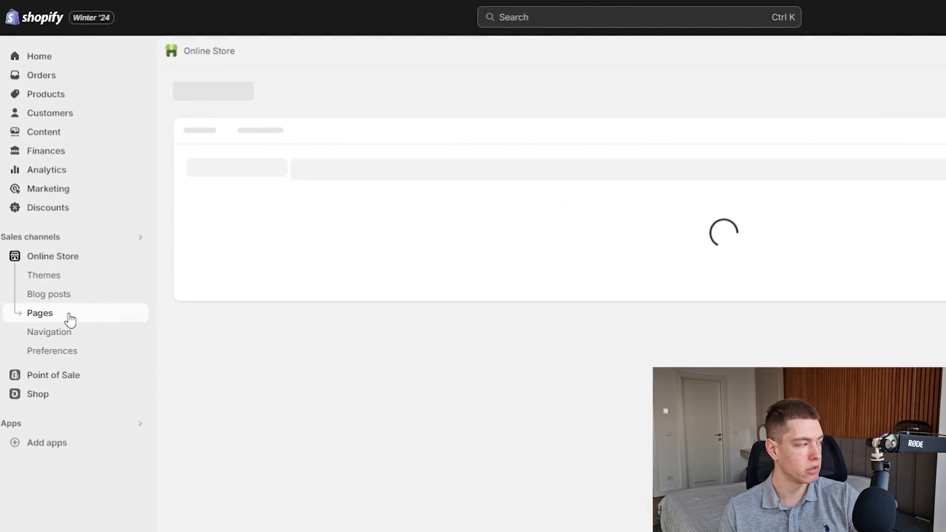
{"action": "left_click_drag", "start_coordinate": [196, 130], "coordinate": [382, 131]}
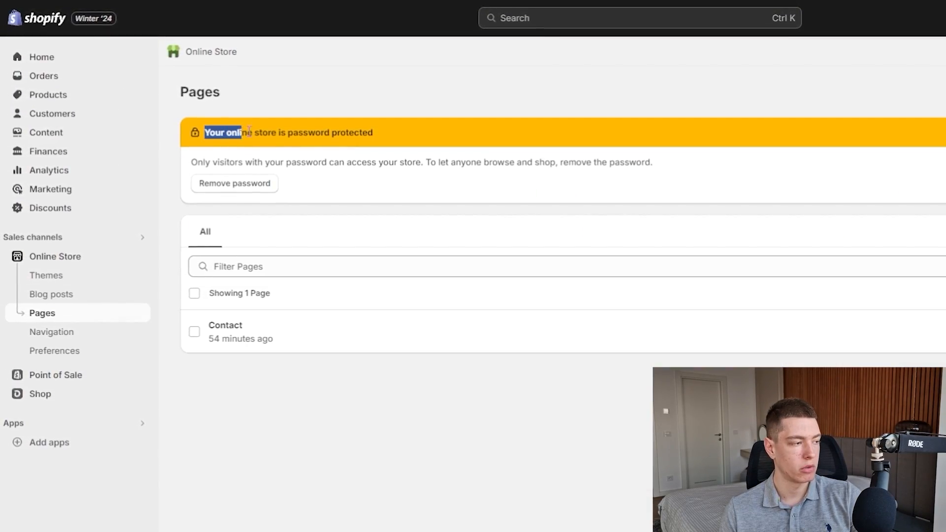
{"action": "left_click", "coordinate": [345, 158]}
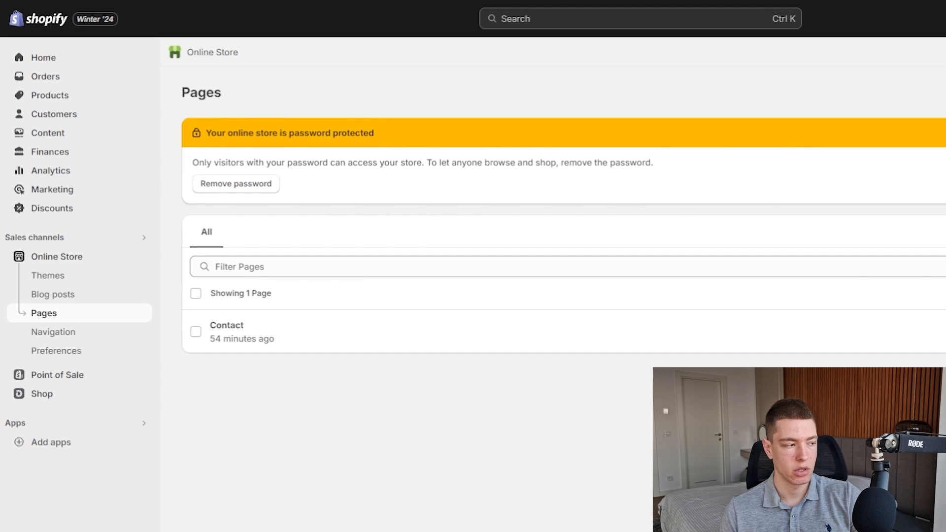
{"action": "left_click", "coordinate": [272, 184]}
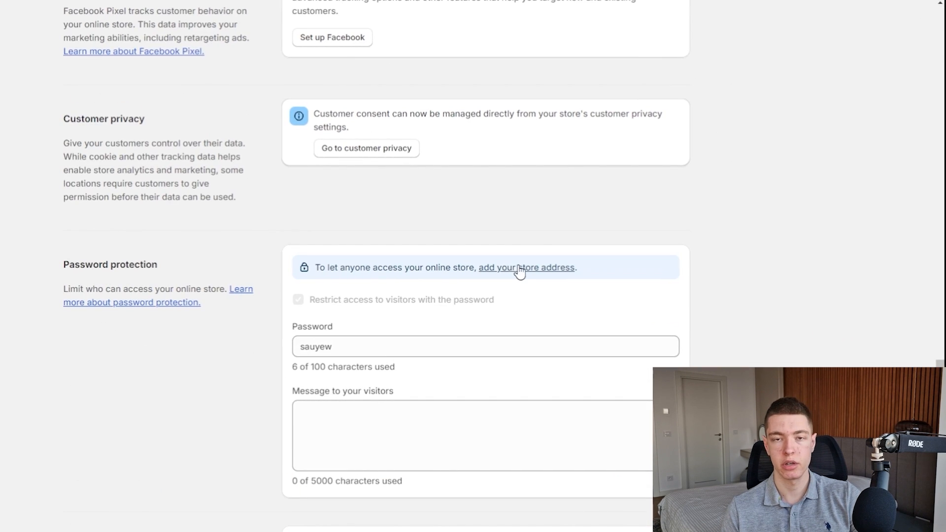
{"action": "left_click", "coordinate": [520, 269]}
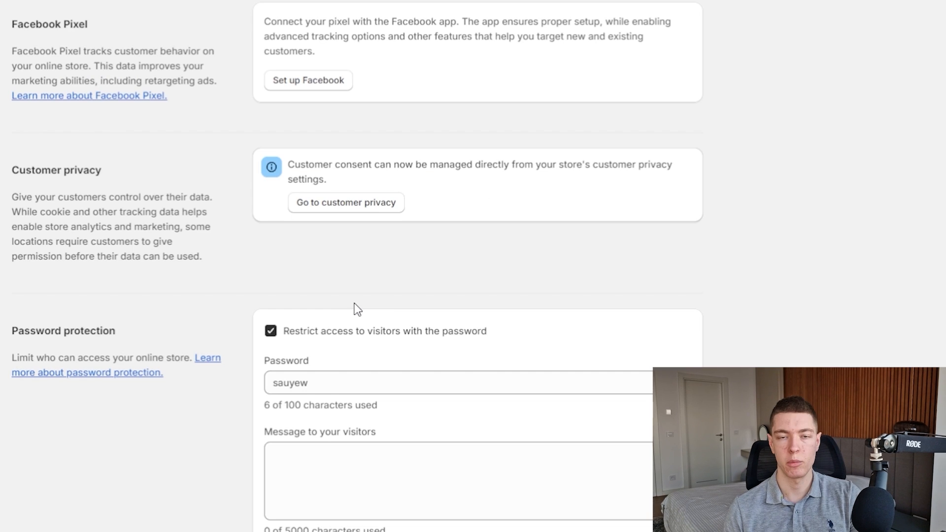
{"action": "left_click", "coordinate": [272, 338]}
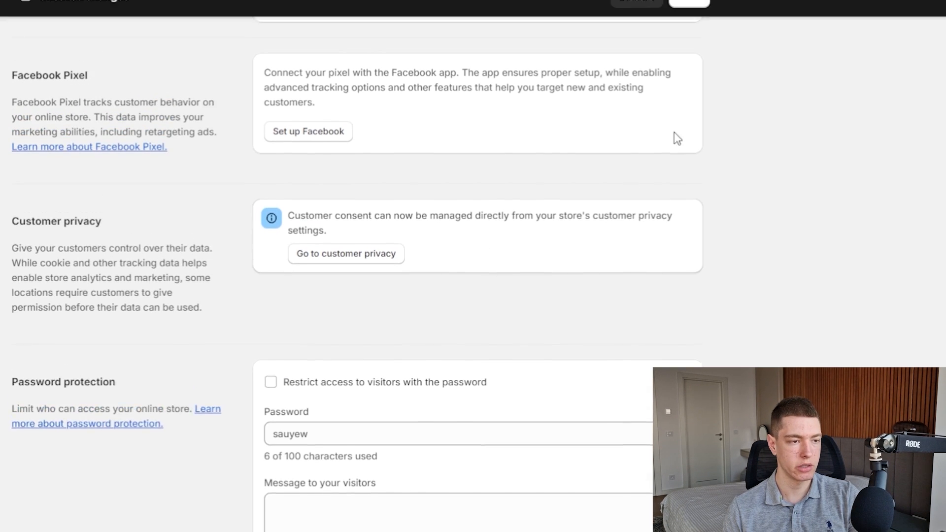
{"action": "left_click", "coordinate": [689, 15]}
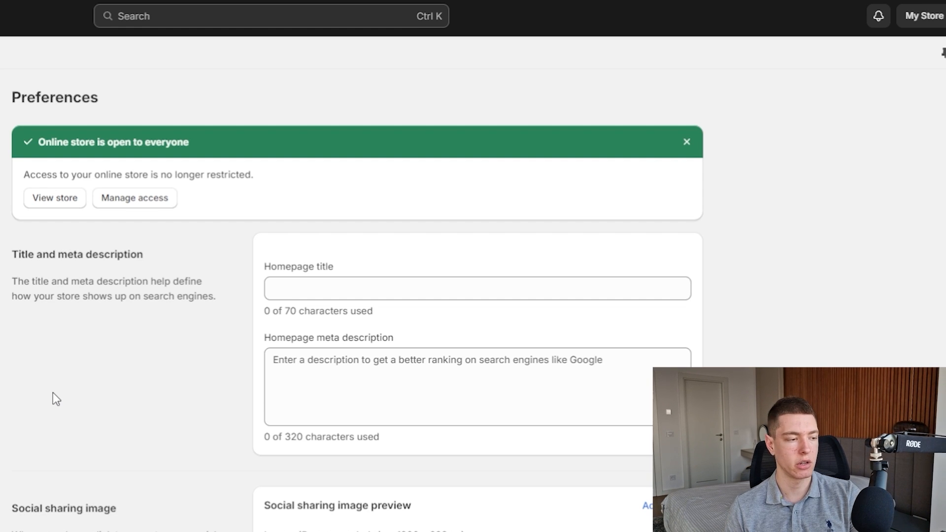
{"action": "scroll", "coordinate": [65, 399], "scroll_direction": "down", "scroll_amount": 15}
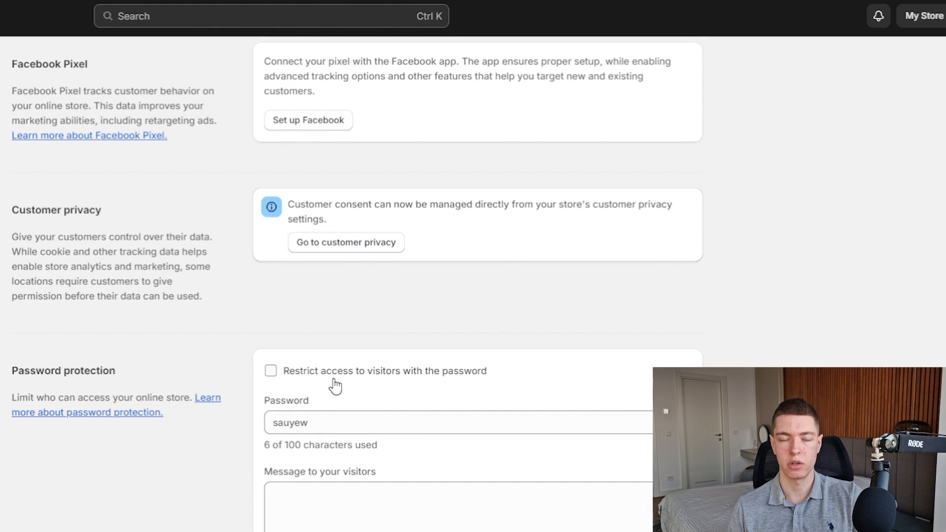
Step: Look over the store preferences and inspect the content of the Contact page
{"action": "scroll", "coordinate": [345, 399], "scroll_direction": "up", "scroll_amount": 10}
{"action": "scroll", "coordinate": [353, 409], "scroll_direction": "down", "scroll_amount": 4}
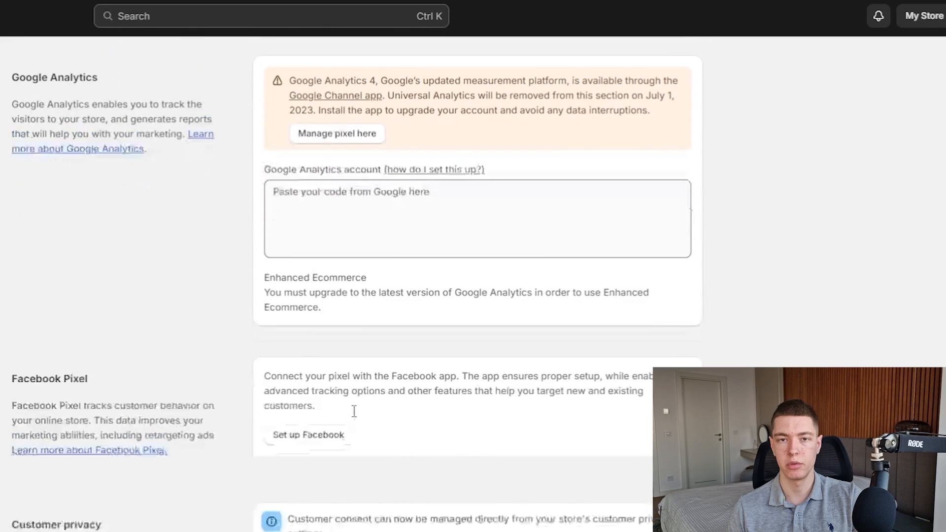
{"action": "scroll", "coordinate": [353, 411], "scroll_direction": "down", "scroll_amount": 2}
{"action": "scroll", "coordinate": [462, 507], "scroll_direction": "up", "scroll_amount": 15}
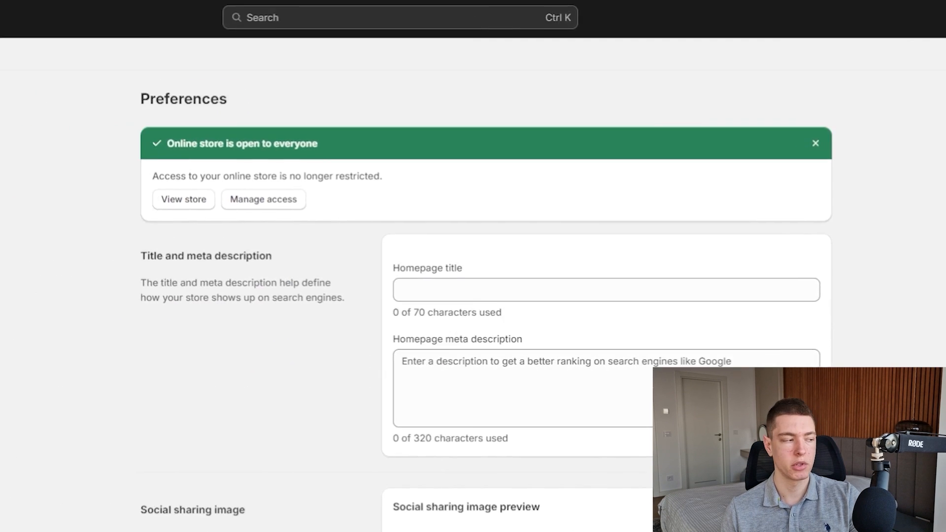
{"action": "left_click", "coordinate": [48, 346]}
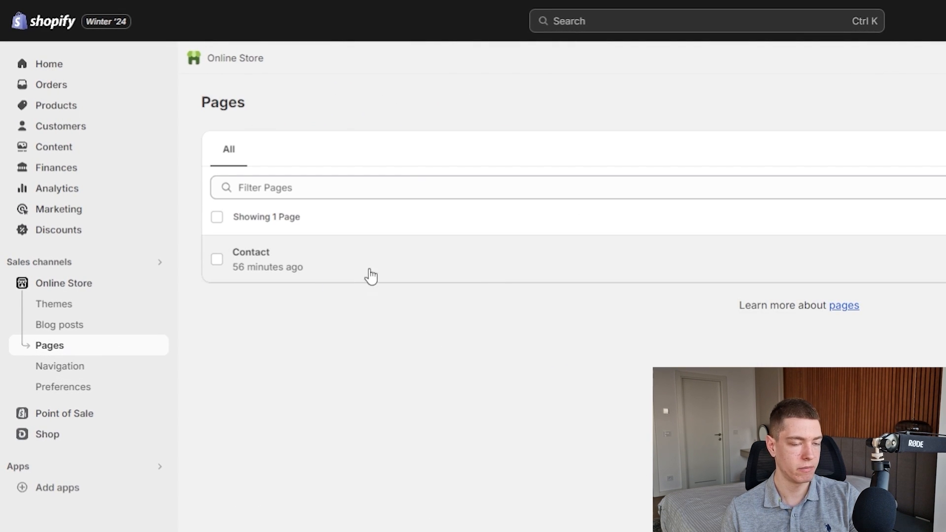
{"action": "left_click", "coordinate": [400, 277]}
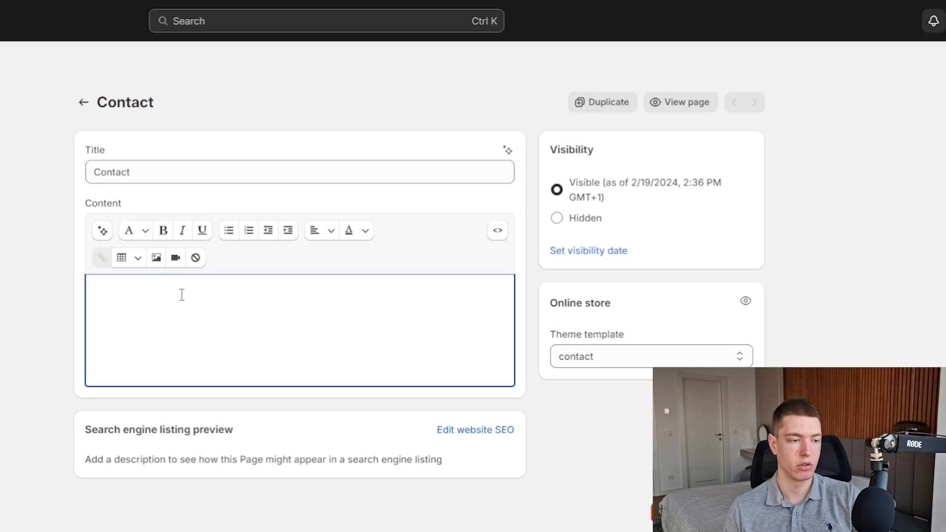
{"action": "left_click", "coordinate": [85, 103]}
Step: Open the Dawn theme for customization, review the home page footer settings and turn on the footer's email signup
{"action": "left_click", "coordinate": [81, 288]}
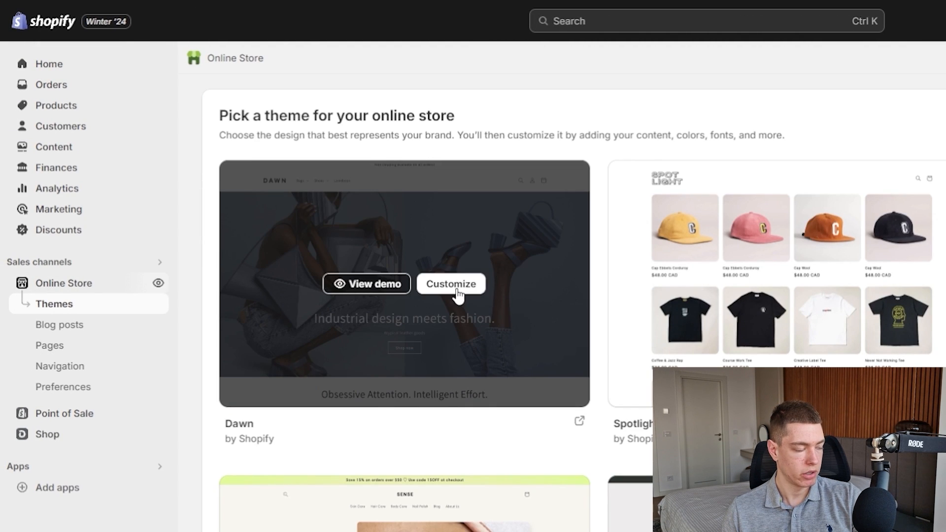
{"action": "mouse_move", "coordinate": [511, 291]}
{"action": "left_click", "coordinate": [479, 283]}
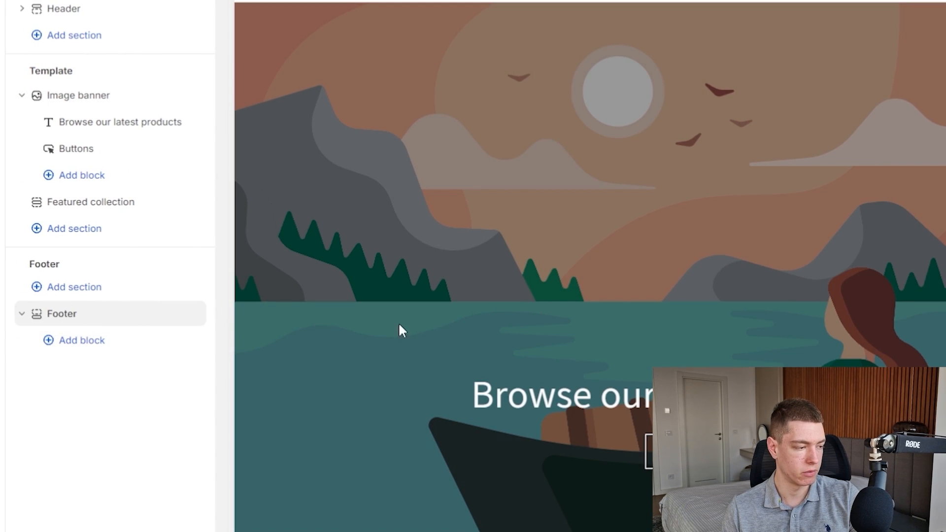
{"action": "scroll", "coordinate": [400, 329], "scroll_direction": "down", "scroll_amount": 8}
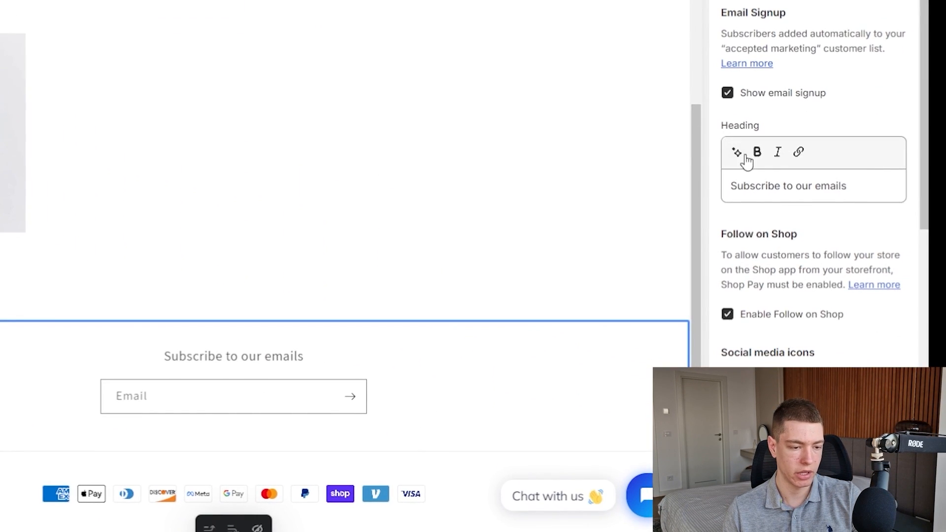
{"action": "scroll", "coordinate": [798, 184], "scroll_direction": "down", "scroll_amount": 6}
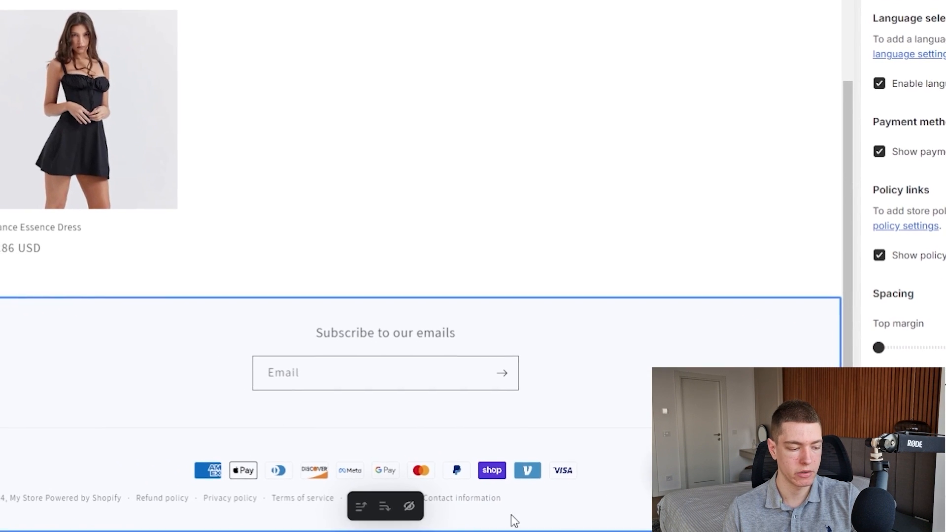
{"action": "scroll", "coordinate": [634, 338], "scroll_direction": "up", "scroll_amount": 15}
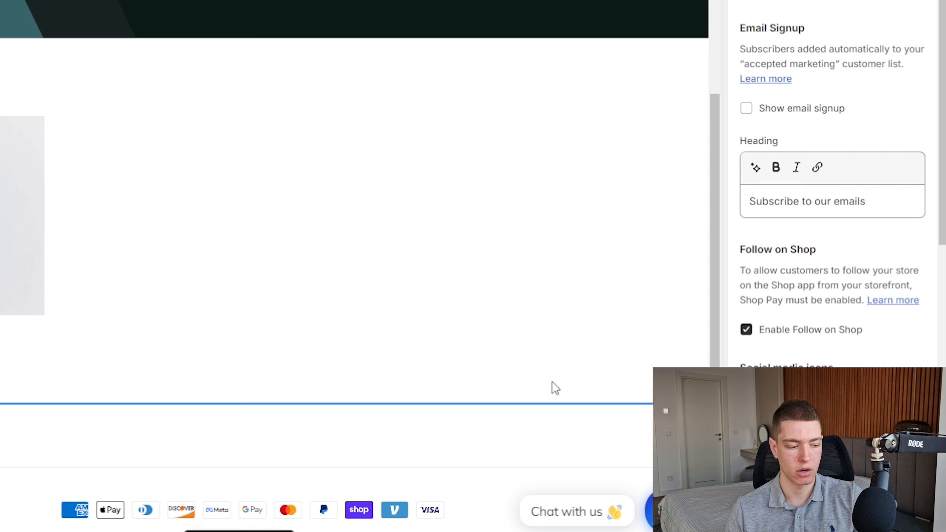
{"action": "left_click", "coordinate": [807, 110]}
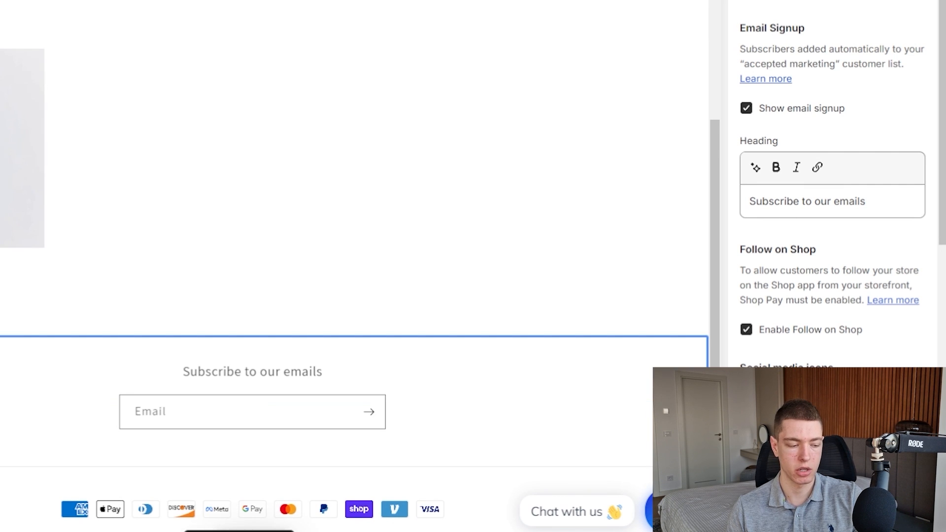
Step: Set the announcement bar text to "50% Off Sale Ends Today"
{"action": "scroll", "coordinate": [333, 376], "scroll_direction": "up", "scroll_amount": 10}
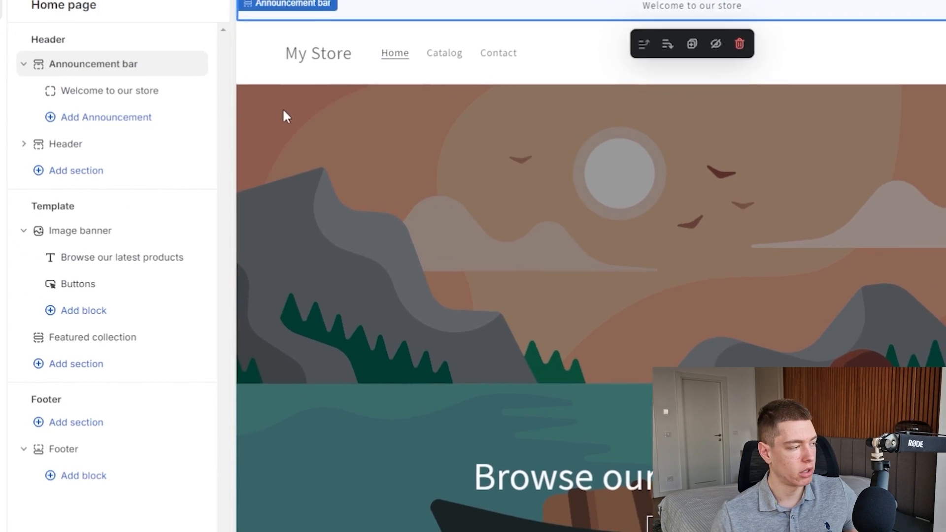
{"action": "left_click", "coordinate": [203, 90]}
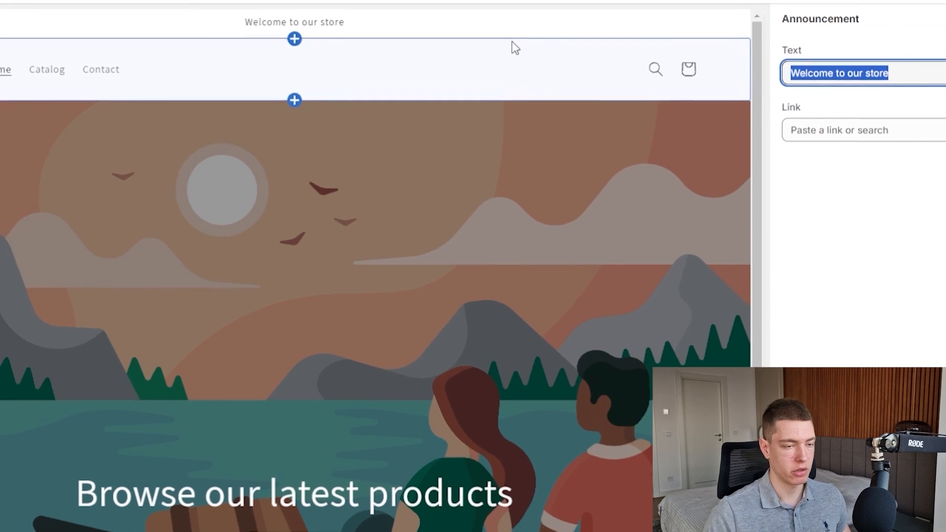
{"action": "type", "text": "50% Off "}
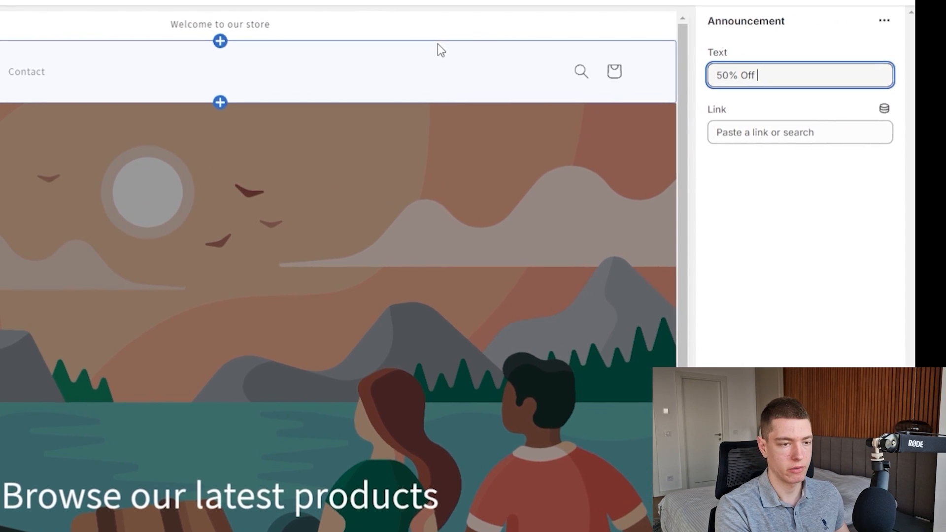
{"action": "type", "text": "Sale Ends Today"}
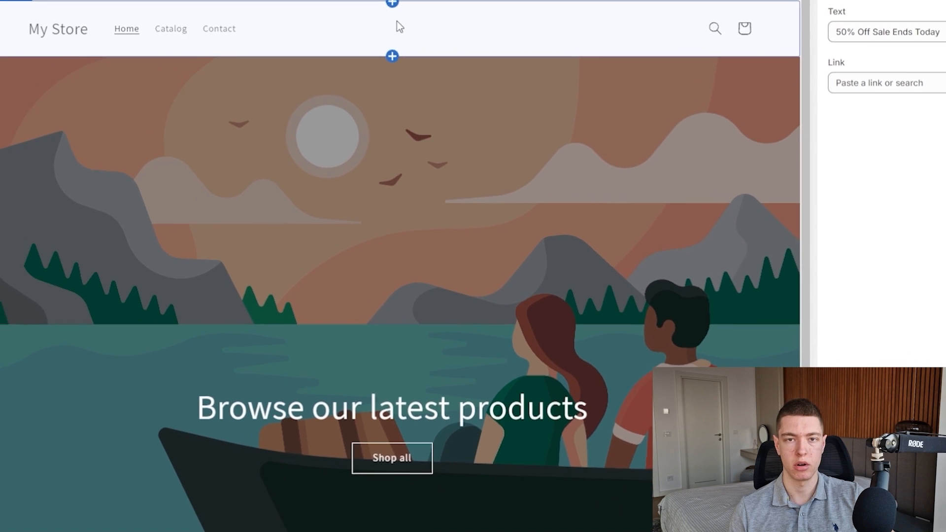
Step: Try several free Nature photos for the image banner and set its first image to the river between mossy cliffs
{"action": "left_click", "coordinate": [642, 130]}
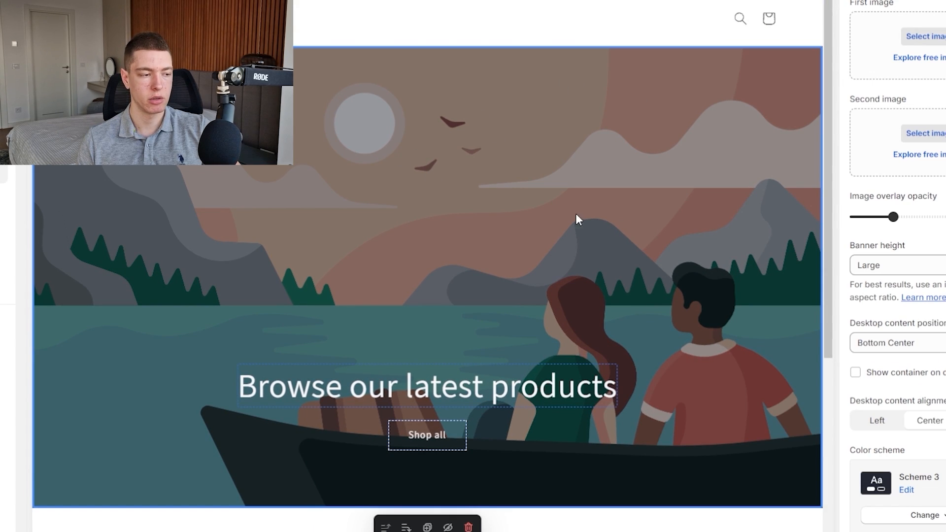
{"action": "left_click", "coordinate": [921, 58]}
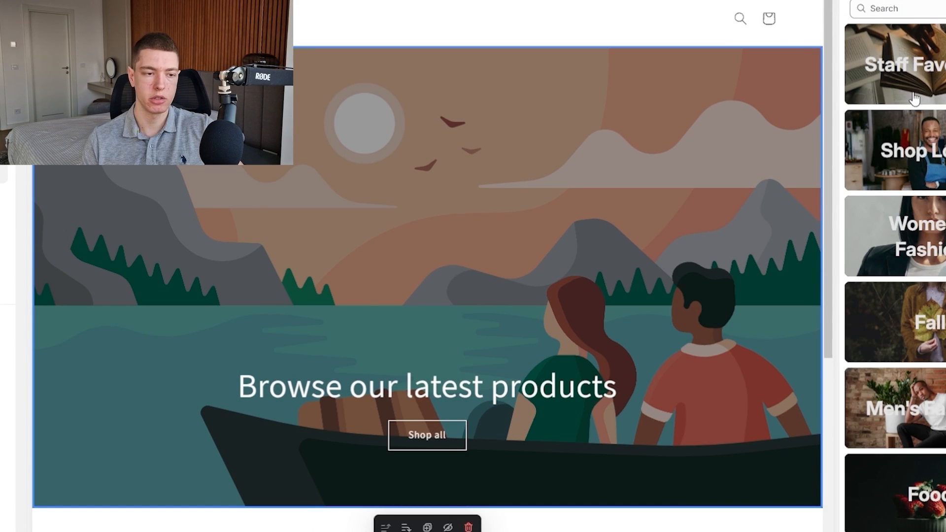
{"action": "scroll", "coordinate": [925, 66], "scroll_direction": "down", "scroll_amount": 5}
{"action": "left_click", "coordinate": [926, 87]}
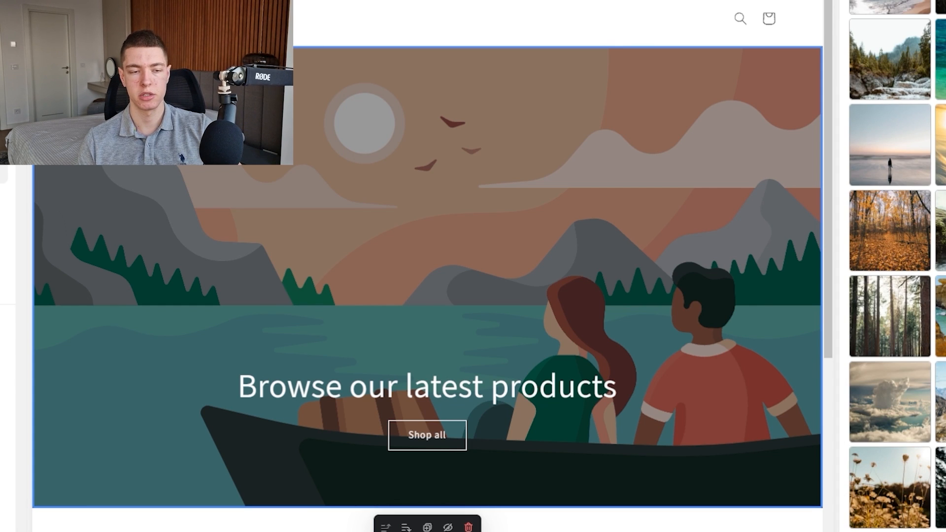
{"action": "scroll", "coordinate": [890, 266], "scroll_direction": "up", "scroll_amount": 4}
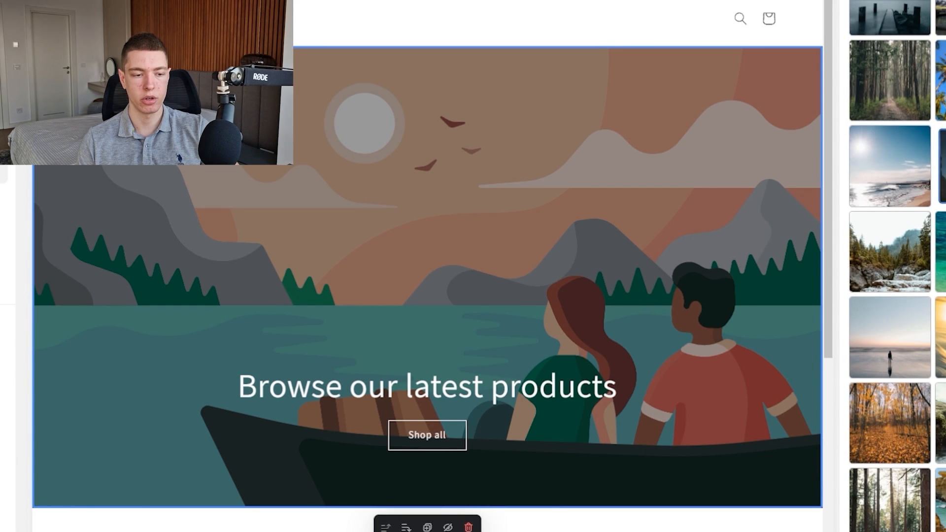
{"action": "scroll", "coordinate": [936, 266], "scroll_direction": "down", "scroll_amount": 4}
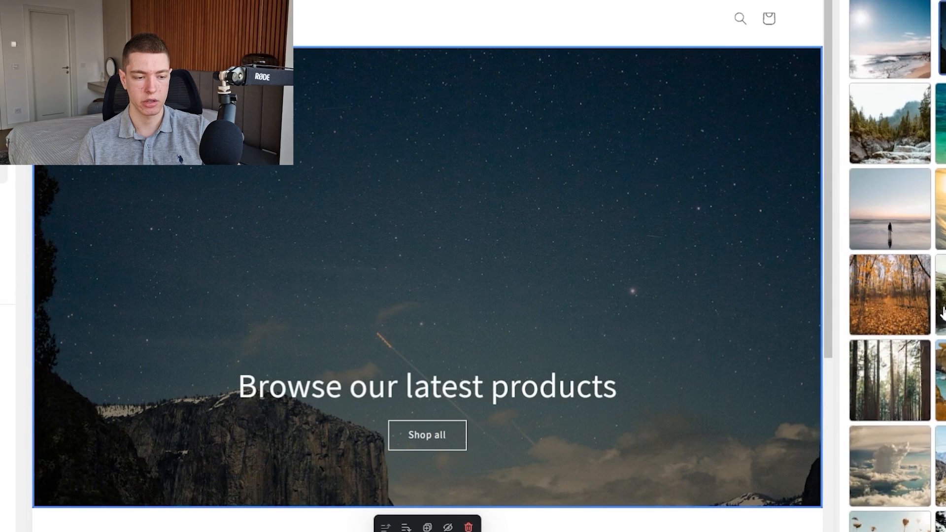
{"action": "left_click", "coordinate": [943, 231]}
{"action": "scroll", "coordinate": [906, 254], "scroll_direction": "down", "scroll_amount": 3}
{"action": "left_click", "coordinate": [907, 255]}
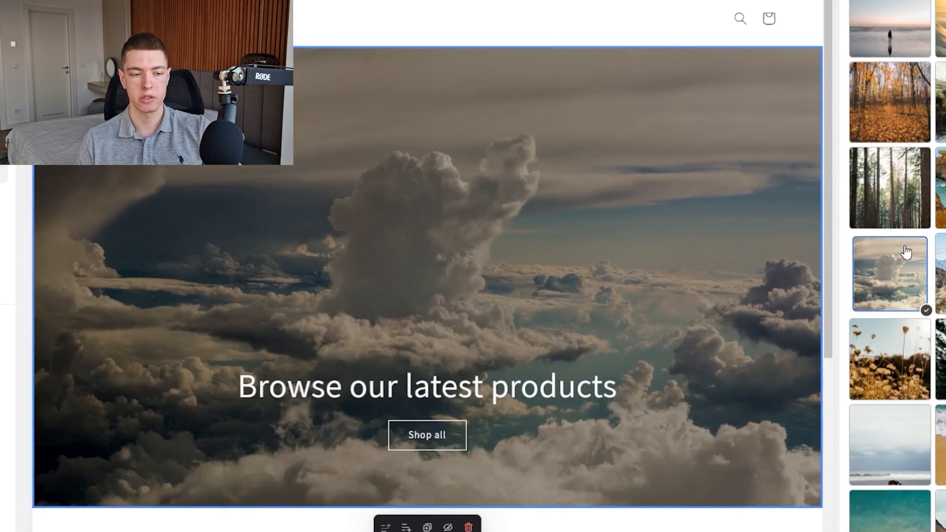
{"action": "left_click", "coordinate": [942, 104]}
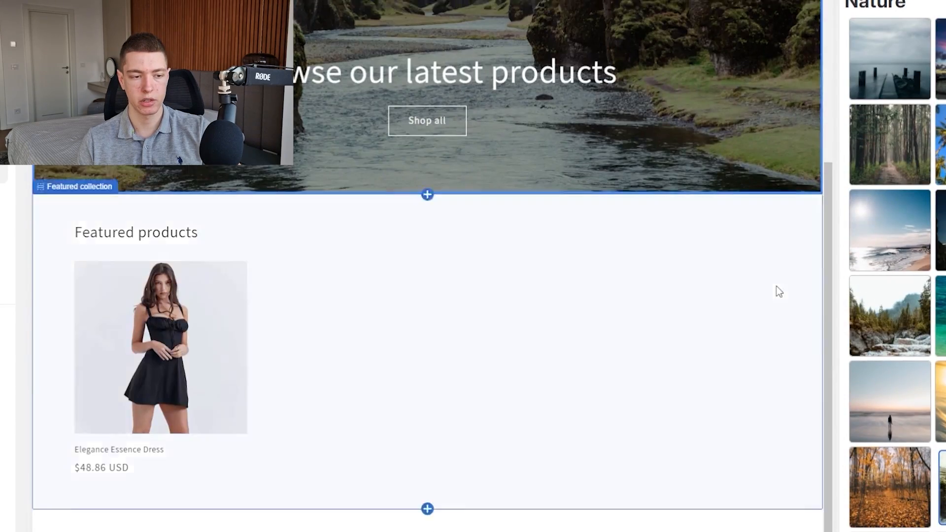
{"action": "scroll", "coordinate": [777, 289], "scroll_direction": "up", "scroll_amount": 5}
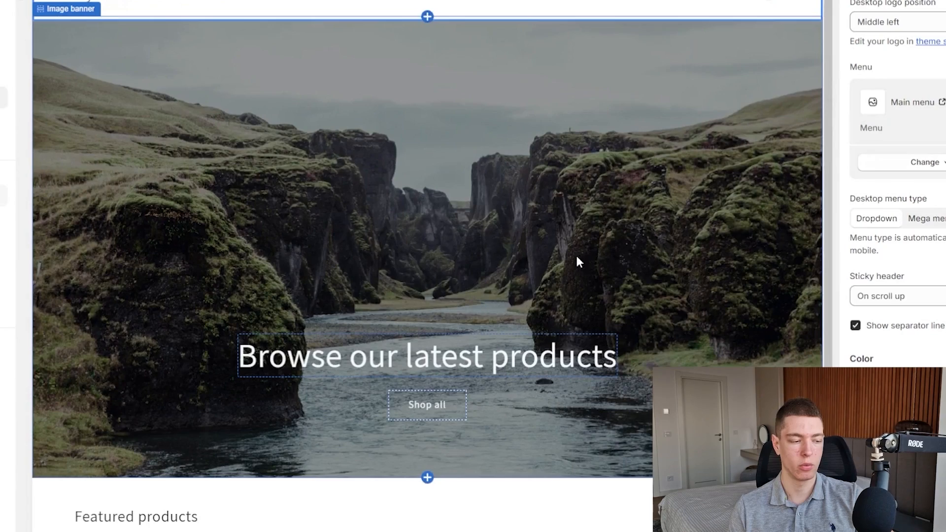
Step: Replace the home page's Featured collection section with a Featured product section
{"action": "scroll", "coordinate": [472, 374], "scroll_direction": "down", "scroll_amount": 3}
{"action": "left_click", "coordinate": [274, 383]}
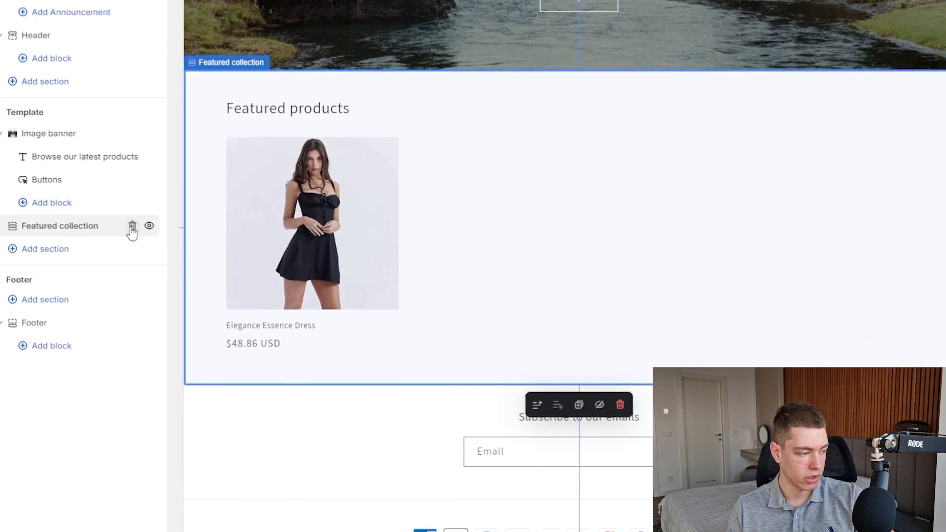
{"action": "left_click", "coordinate": [132, 226]}
{"action": "left_click", "coordinate": [42, 231]}
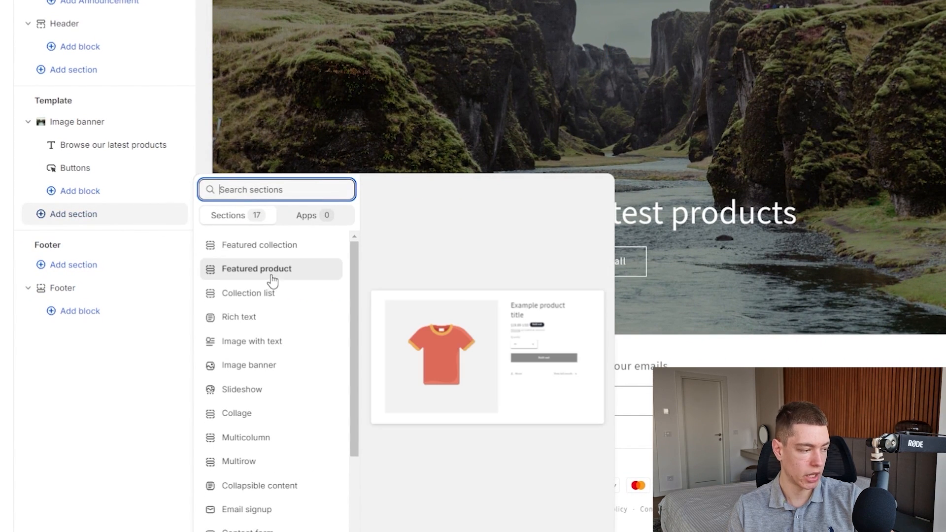
{"action": "left_click", "coordinate": [249, 273]}
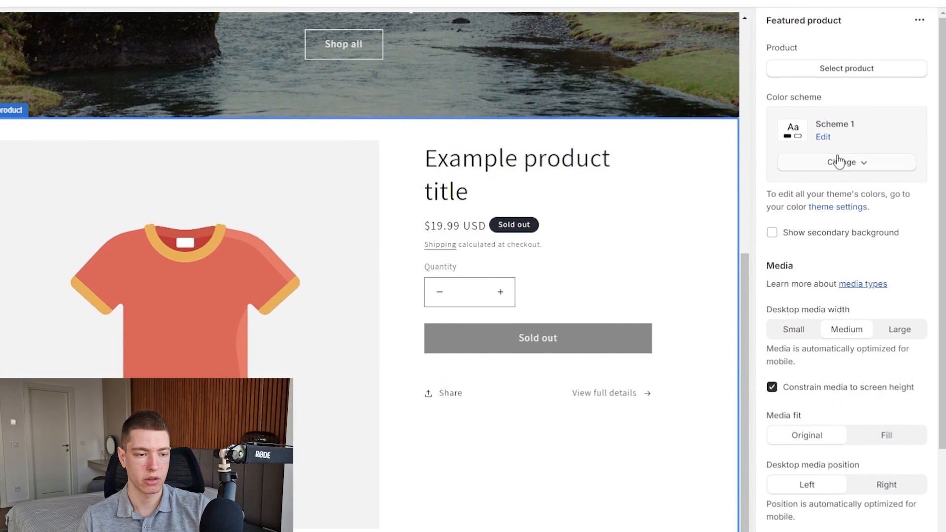
Step: Assign the Elegance Essence Dress to the Featured product section and save the theme changes
{"action": "left_click", "coordinate": [839, 161]}
{"action": "left_click", "coordinate": [858, 70]}
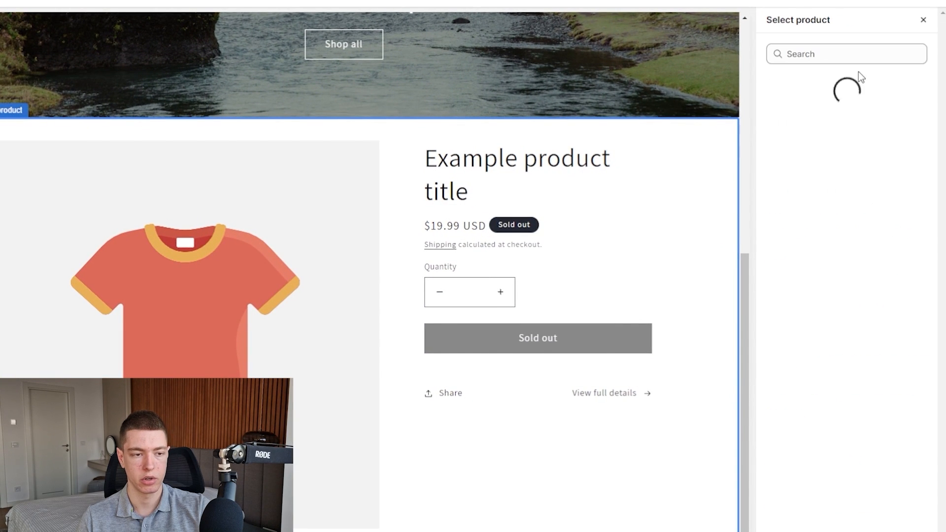
{"action": "left_click", "coordinate": [810, 127]}
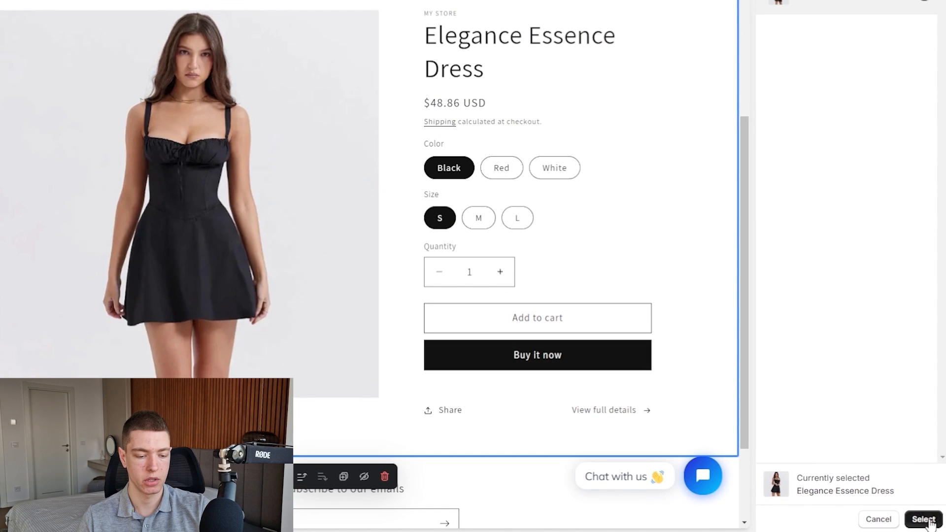
{"action": "left_click", "coordinate": [925, 520]}
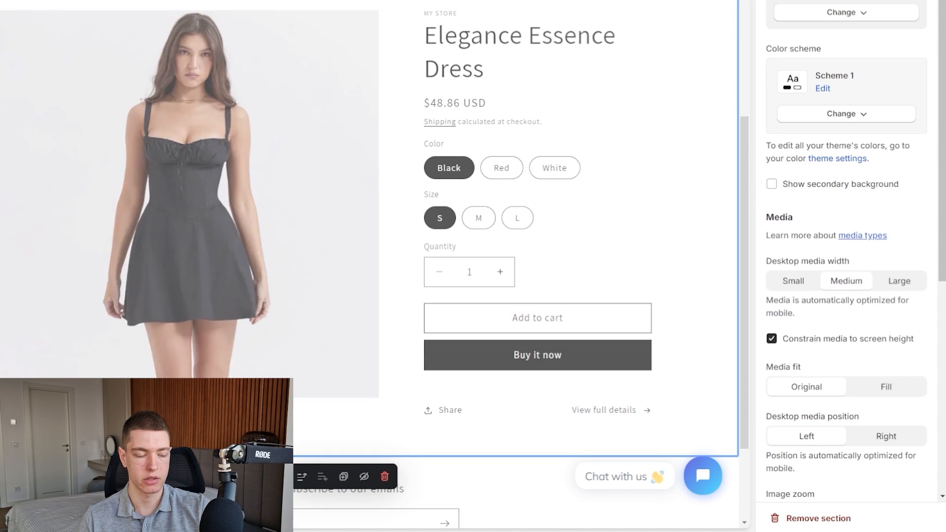
Step: Preview the home page from banner to footer, check the Catalog page and return to the home page
{"action": "scroll", "coordinate": [332, 249], "scroll_direction": "up", "scroll_amount": 6}
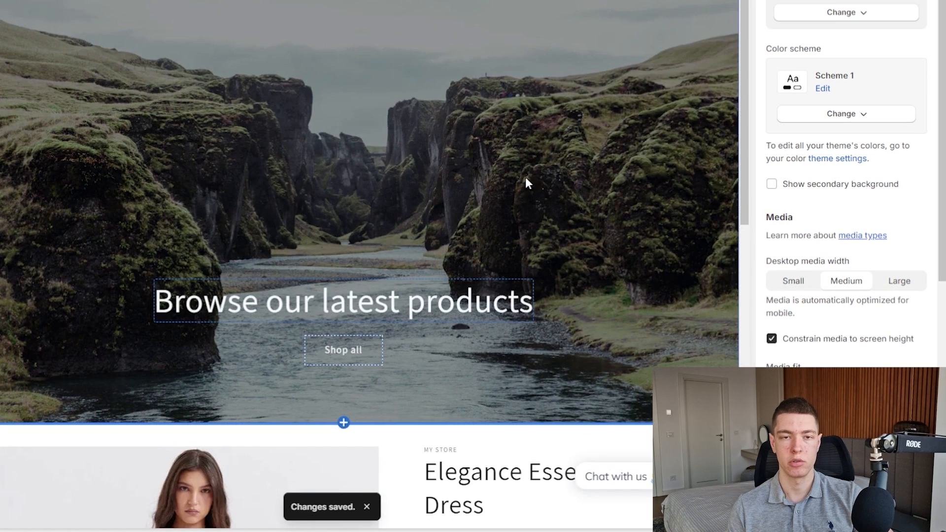
{"action": "scroll", "coordinate": [587, 40], "scroll_direction": "down", "scroll_amount": 9}
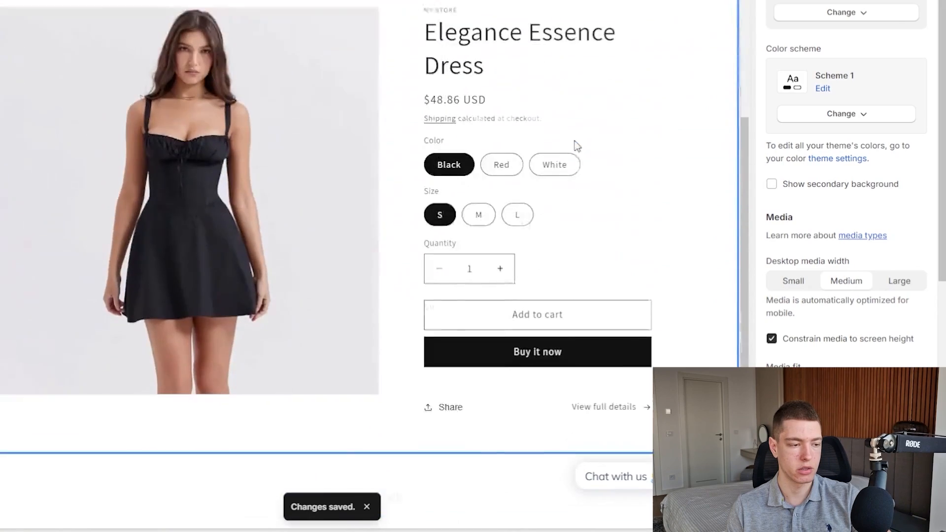
{"action": "scroll", "coordinate": [661, 152], "scroll_direction": "down", "scroll_amount": 3}
{"action": "scroll", "coordinate": [680, 200], "scroll_direction": "up", "scroll_amount": 11}
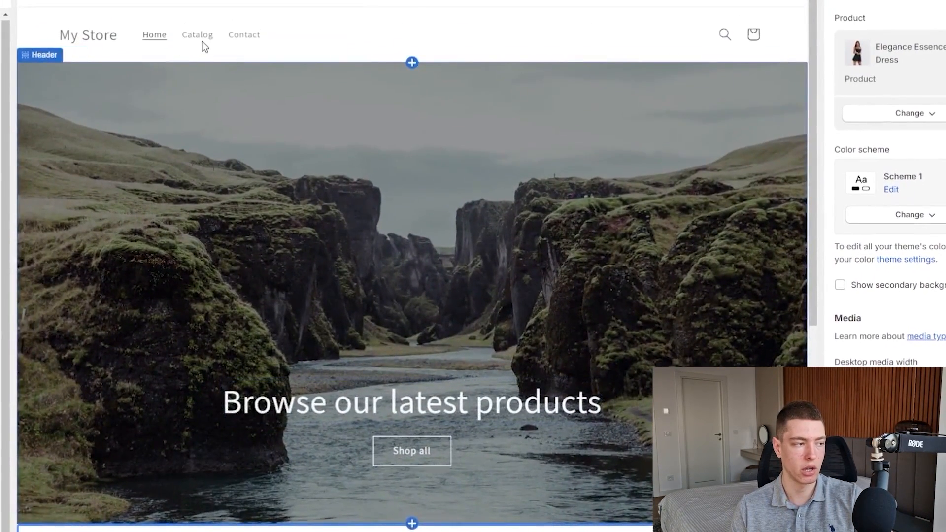
{"action": "left_click", "coordinate": [202, 42]}
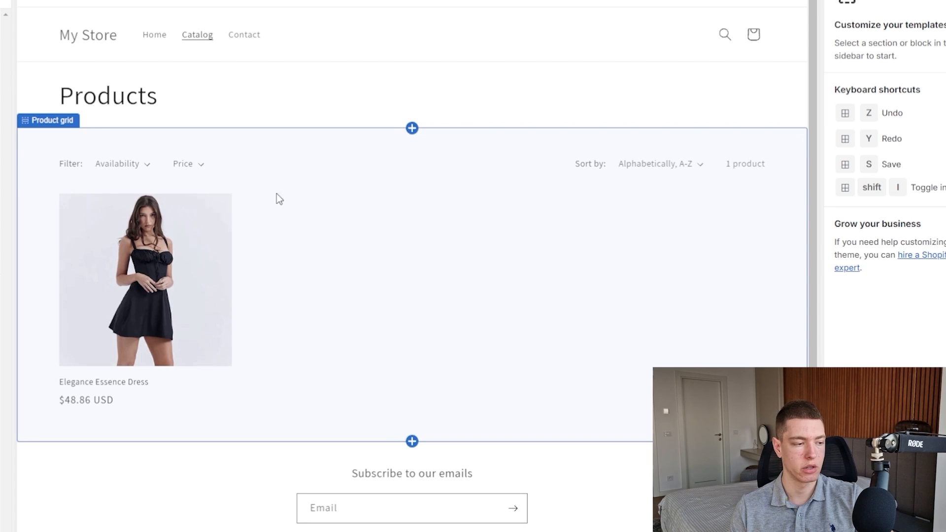
{"action": "left_click", "coordinate": [147, 35]}
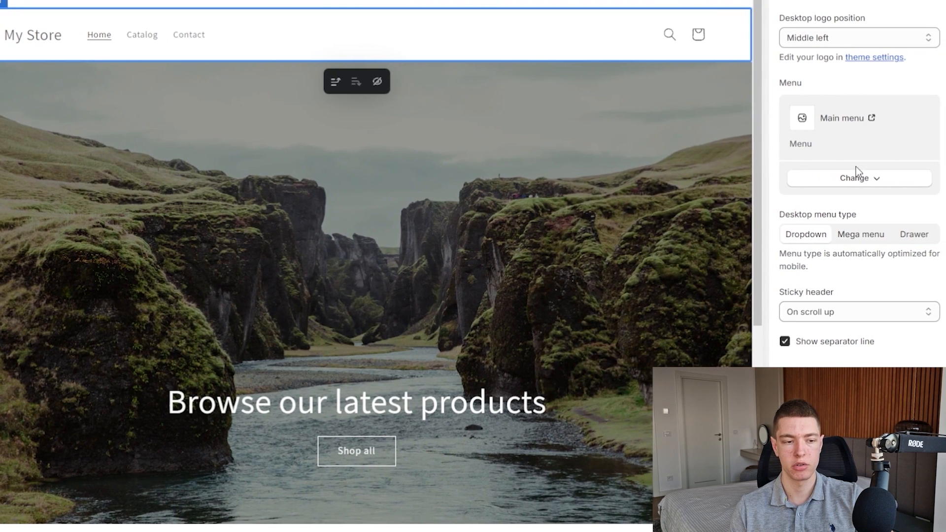
Step: Open the Main menu in the store navigation for editing and rename its Catalog item to Shop
{"action": "left_click", "coordinate": [867, 174]}
{"action": "left_click", "coordinate": [860, 203]}
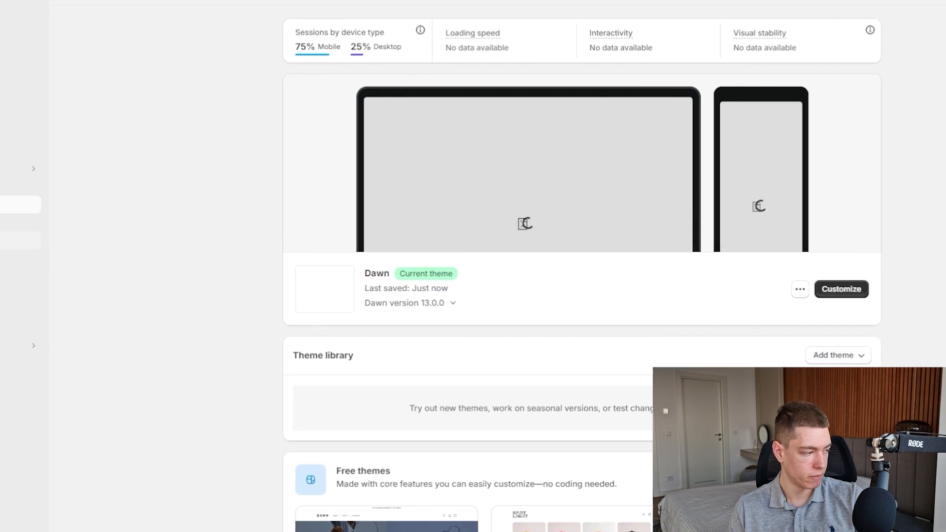
{"action": "left_click", "coordinate": [77, 262]}
{"action": "left_click", "coordinate": [739, 121]}
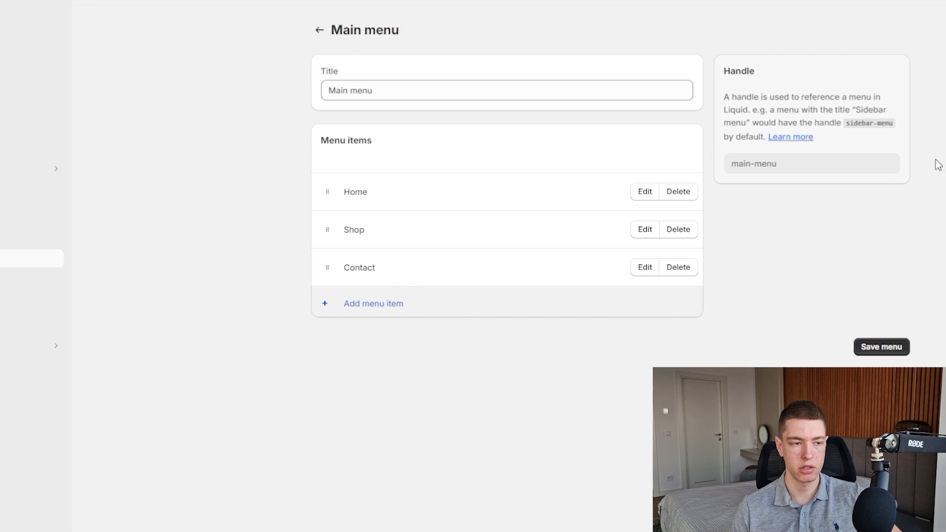
Step: Preview the storefront, follow the Shop menu link to examine the product page, and look over the home page
{"action": "left_click", "coordinate": [912, 2]}
{"action": "left_click", "coordinate": [138, 187]}
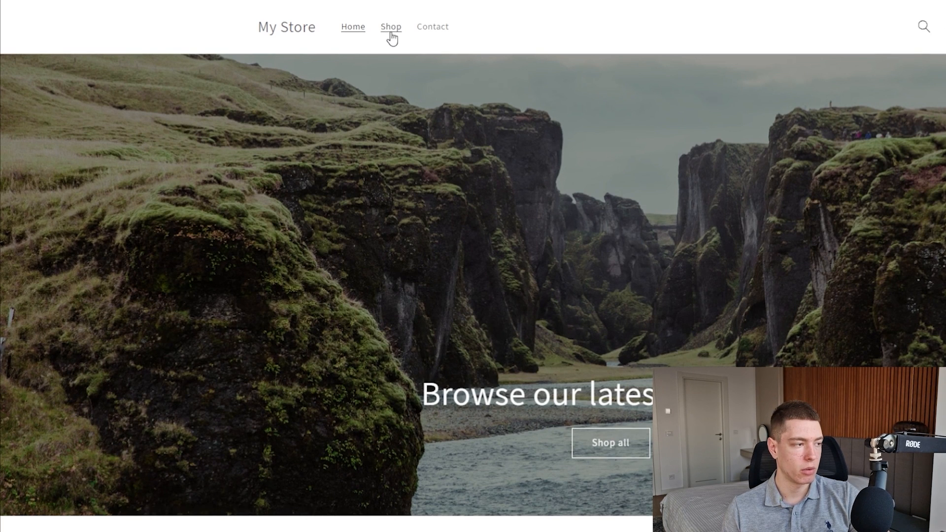
{"action": "left_click", "coordinate": [390, 35]}
{"action": "scroll", "coordinate": [713, 267], "scroll_direction": "down", "scroll_amount": 2}
{"action": "scroll", "coordinate": [630, 266], "scroll_direction": "up", "scroll_amount": 2}
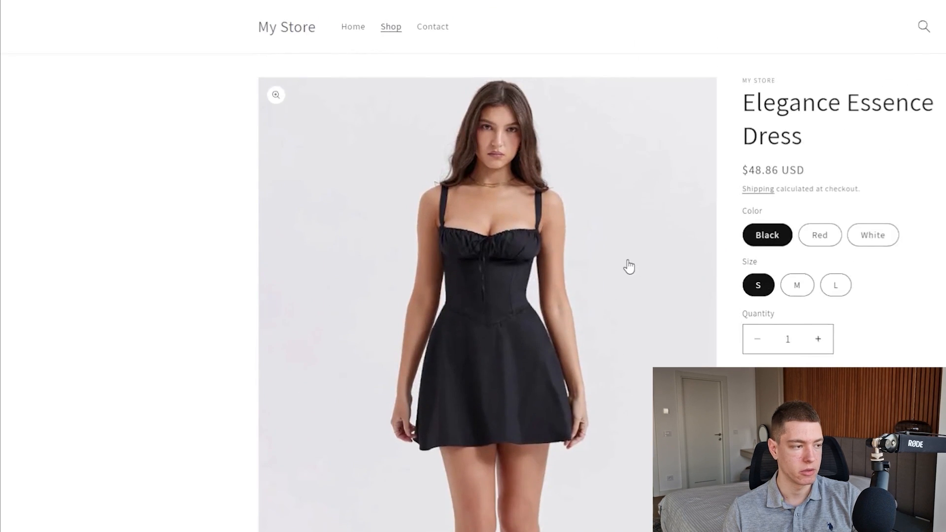
{"action": "scroll", "coordinate": [629, 266], "scroll_direction": "down", "scroll_amount": 10}
{"action": "scroll", "coordinate": [630, 266], "scroll_direction": "up", "scroll_amount": 10}
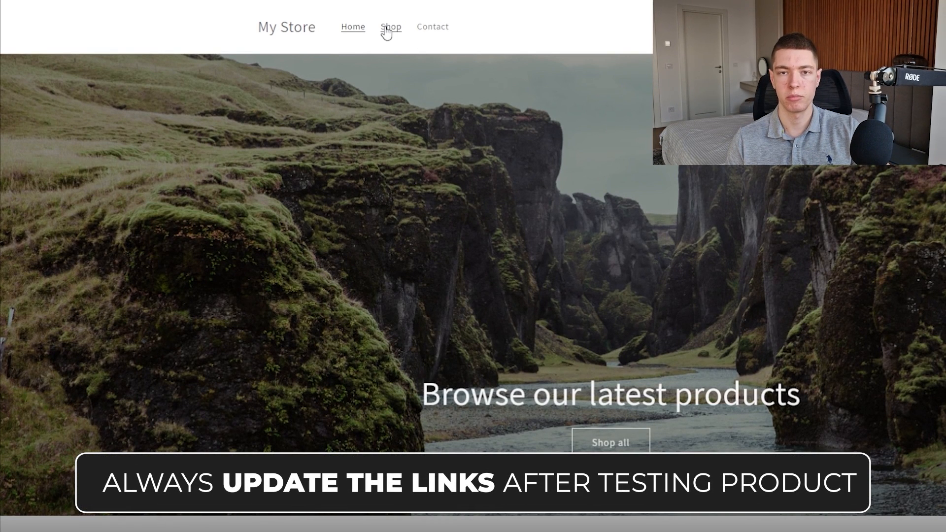
{"action": "scroll", "coordinate": [505, 153], "scroll_direction": "down", "scroll_amount": 4}
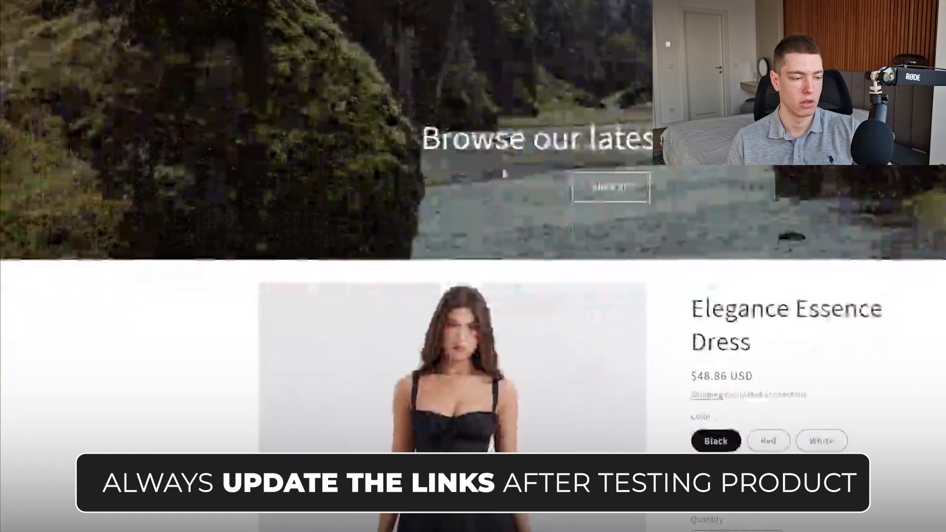
{"action": "scroll", "coordinate": [502, 172], "scroll_direction": "up", "scroll_amount": 4}
{"action": "scroll", "coordinate": [436, 166], "scroll_direction": "down", "scroll_amount": 5}
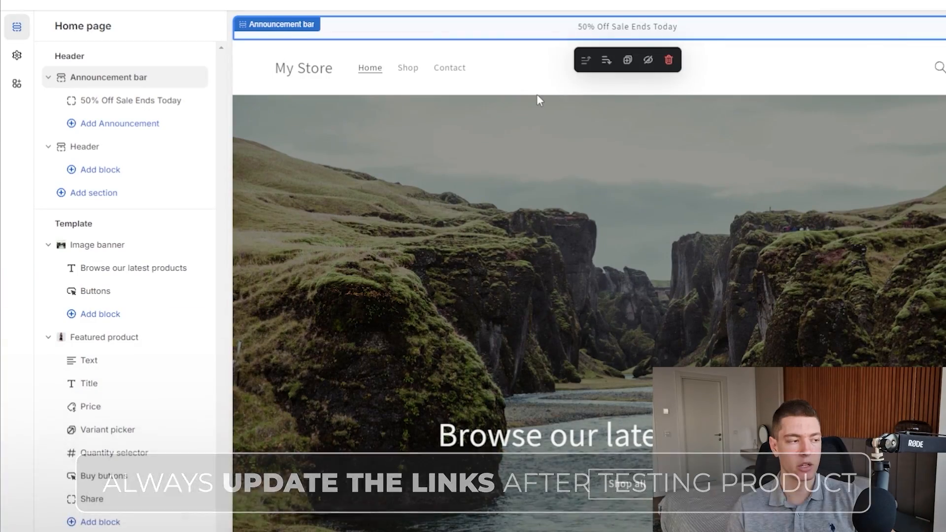
Step: Hide the Text and Share blocks and the Related products section in the Default product template
{"action": "left_click", "coordinate": [410, 72]}
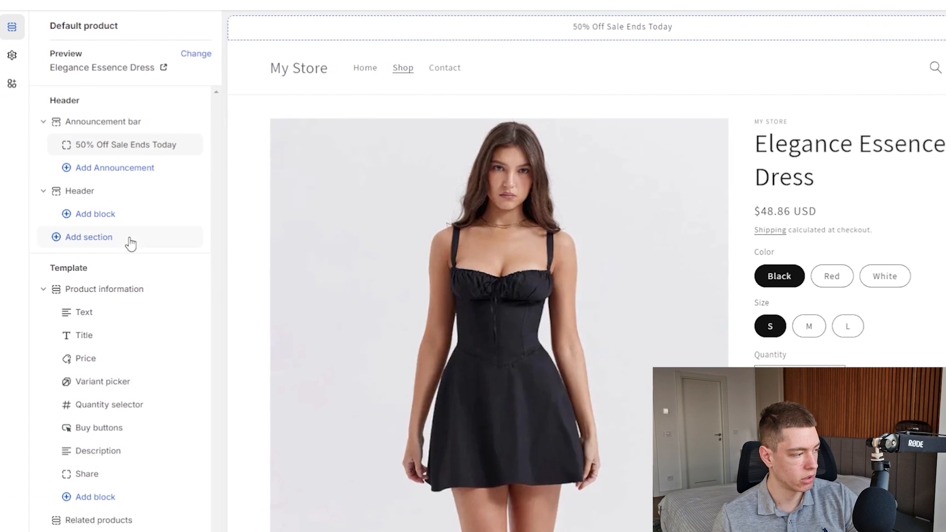
{"action": "left_click", "coordinate": [69, 293]}
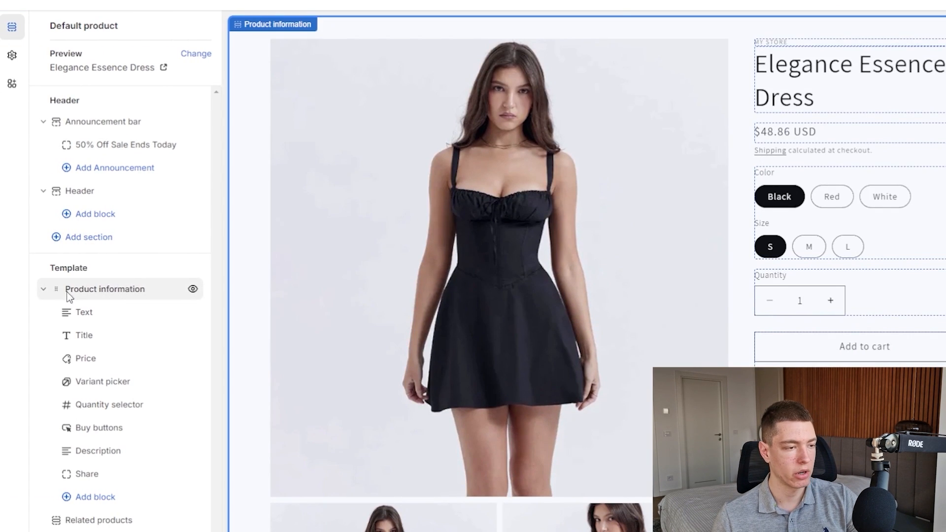
{"action": "left_click", "coordinate": [169, 320]}
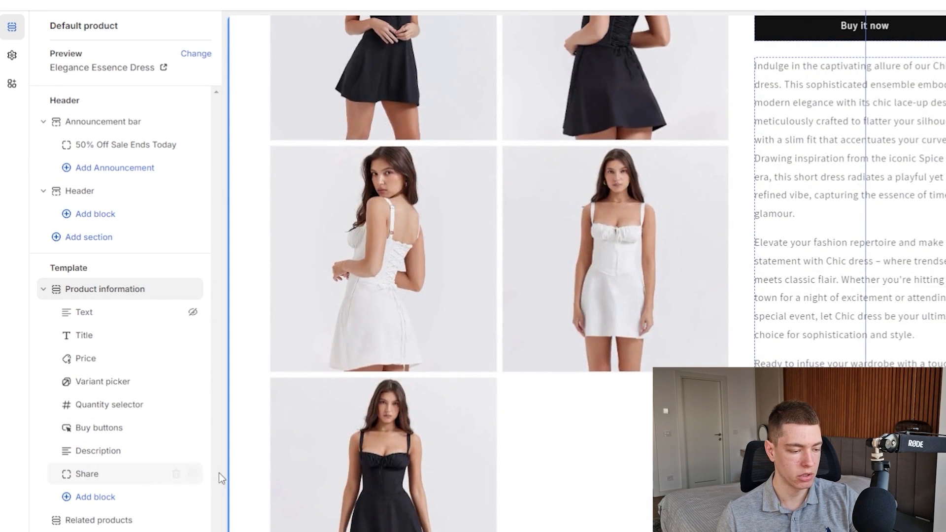
{"action": "left_click", "coordinate": [193, 474]}
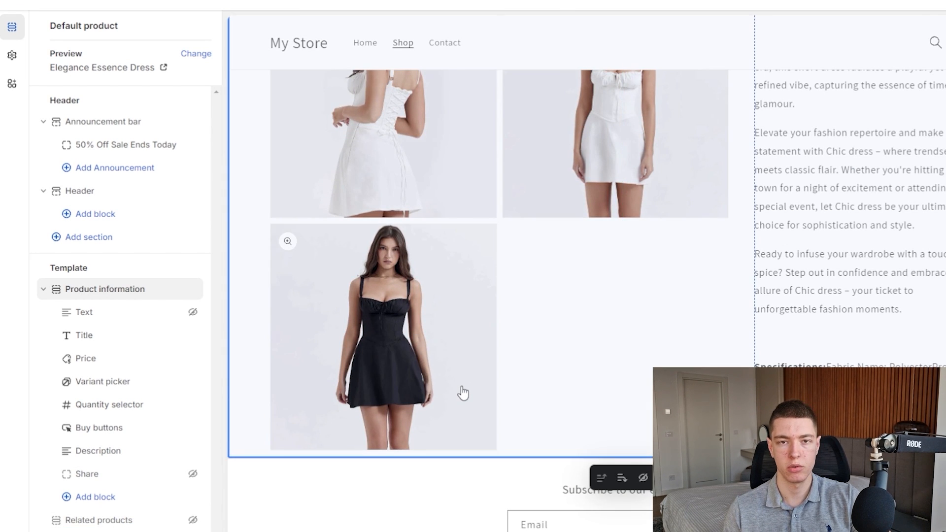
{"action": "scroll", "coordinate": [500, 385], "scroll_direction": "up", "scroll_amount": 10}
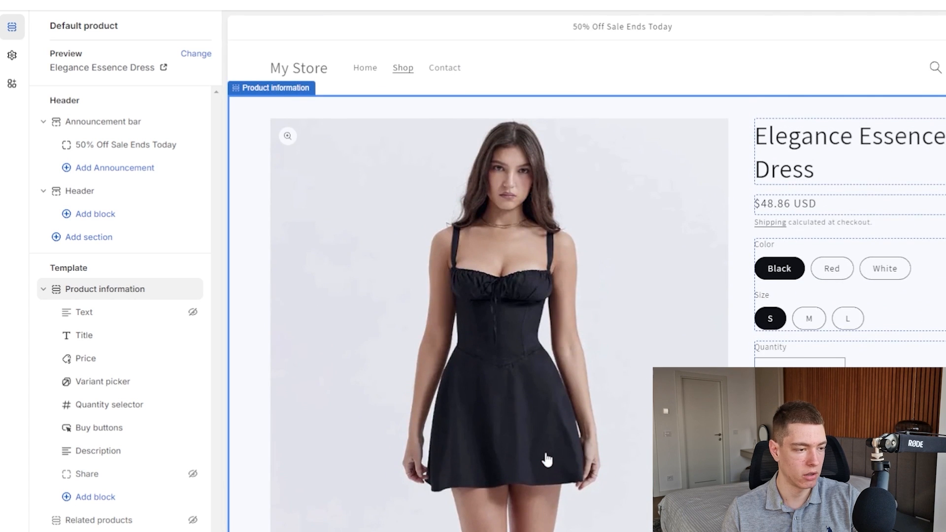
{"action": "scroll", "coordinate": [586, 276], "scroll_direction": "up", "scroll_amount": 2}
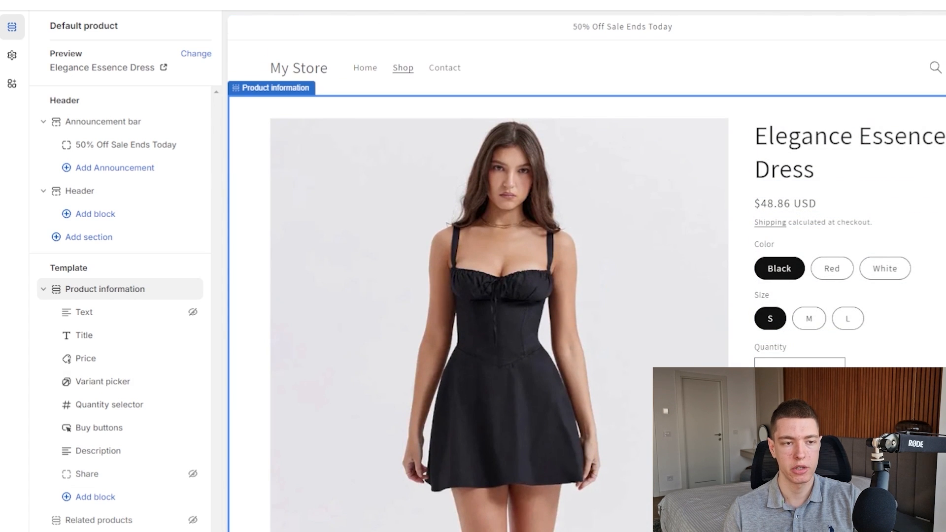
Step: Assign the Logo PNG from the store library as the theme's logo and adjust its desktop width
{"action": "left_click", "coordinate": [12, 55]}
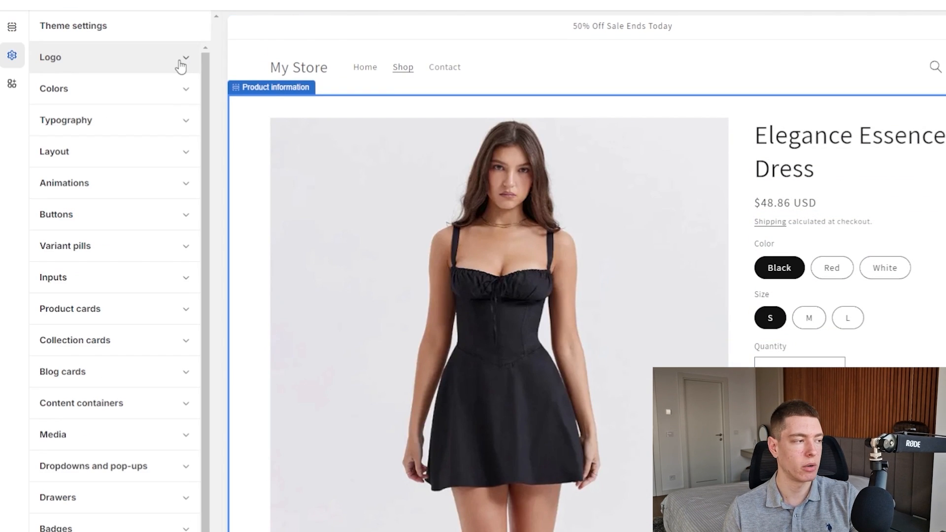
{"action": "left_click", "coordinate": [184, 61]}
{"action": "left_click", "coordinate": [116, 117]}
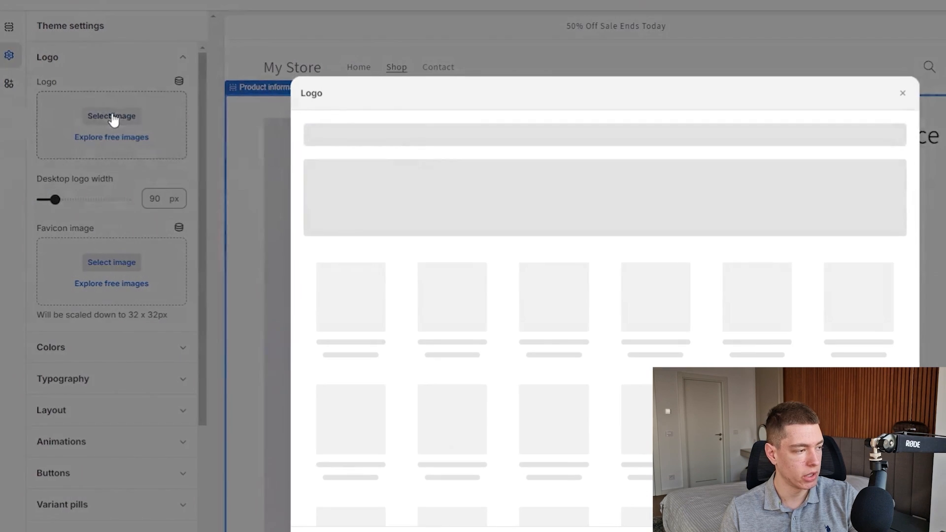
{"action": "left_click", "coordinate": [507, 250]}
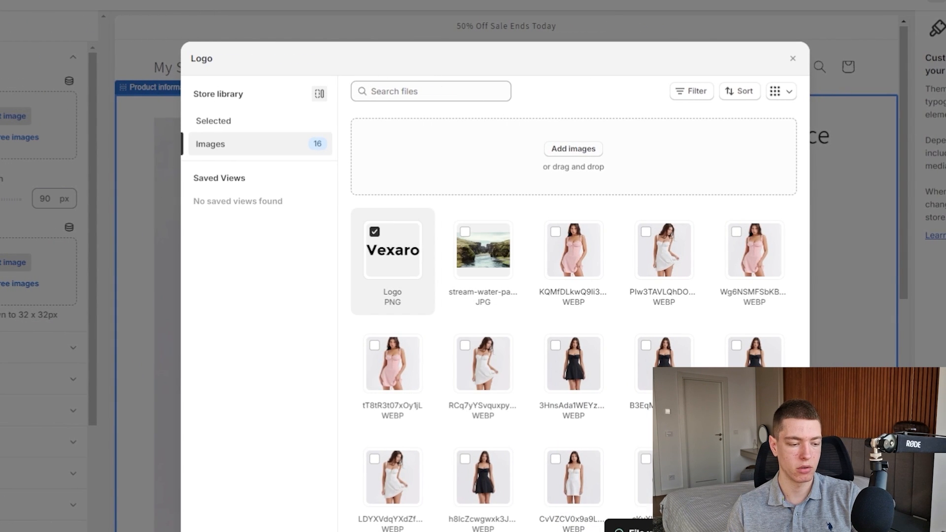
{"action": "left_click", "coordinate": [786, 530]}
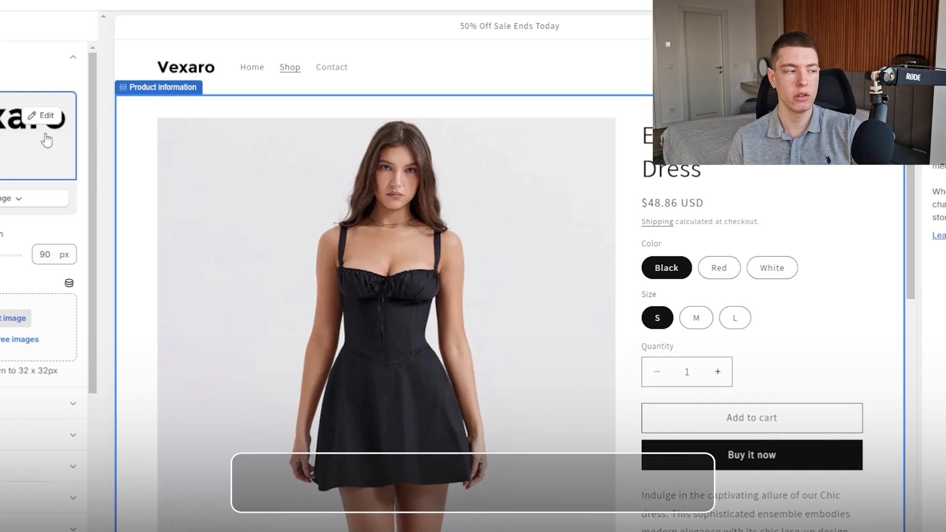
{"action": "left_click_drag", "start_coordinate": [55, 255], "coordinate": [77, 255]}
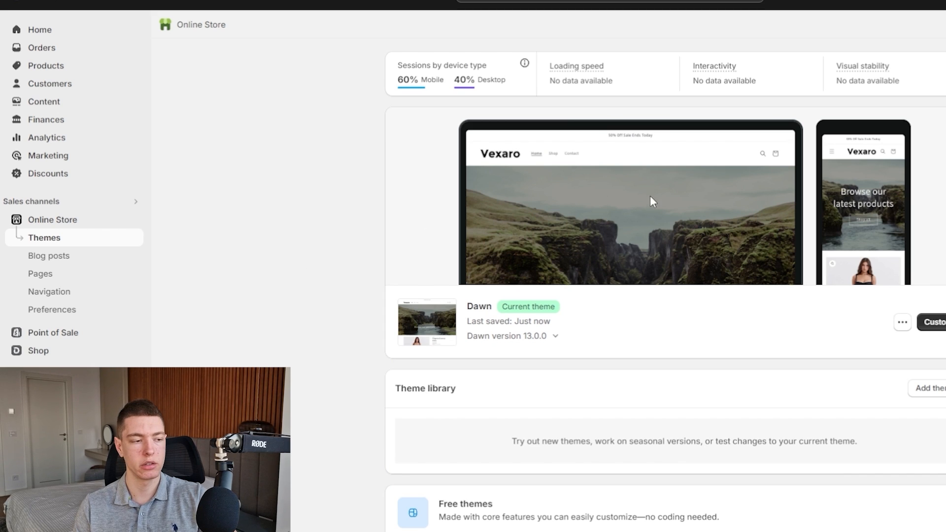
Step: Open the Elegance Essence Dress product from the store's products and examine its description text
{"action": "left_click", "coordinate": [48, 68]}
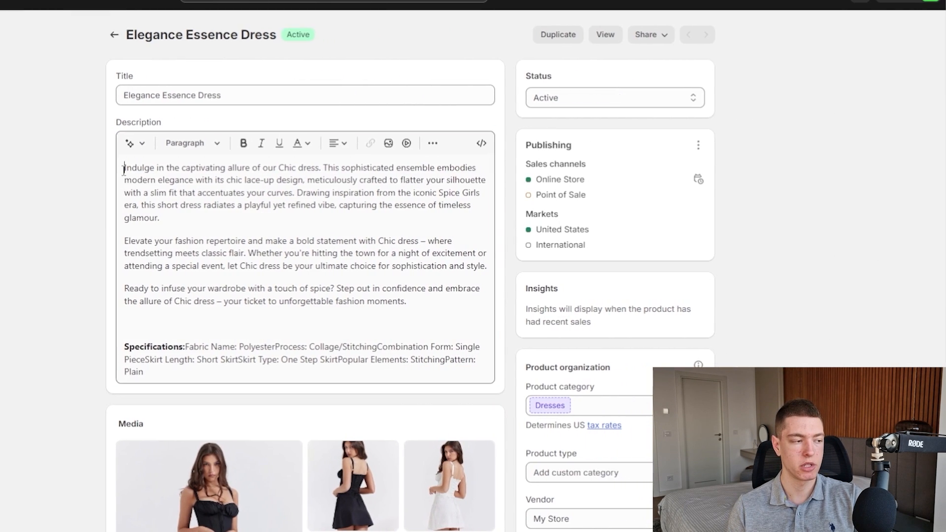
{"action": "left_click_drag", "start_coordinate": [123, 168], "coordinate": [362, 373]}
{"action": "left_click", "coordinate": [357, 213]}
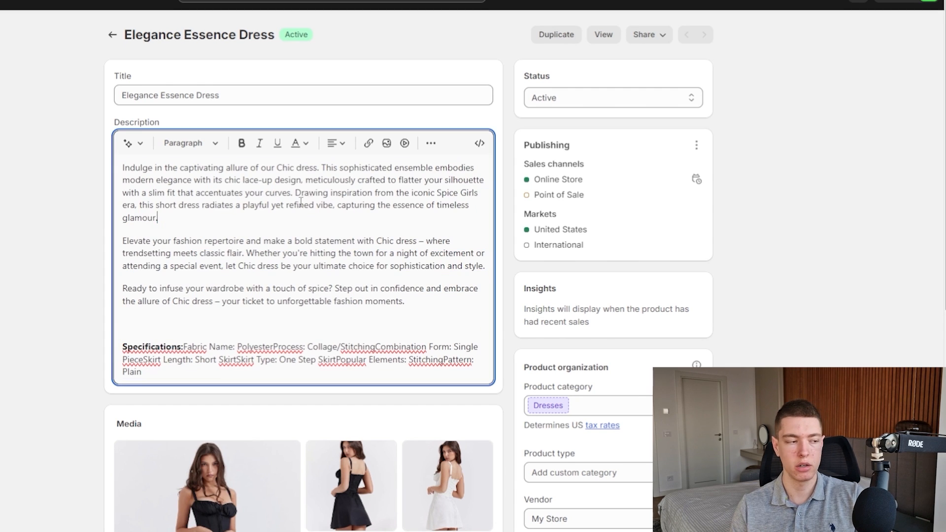
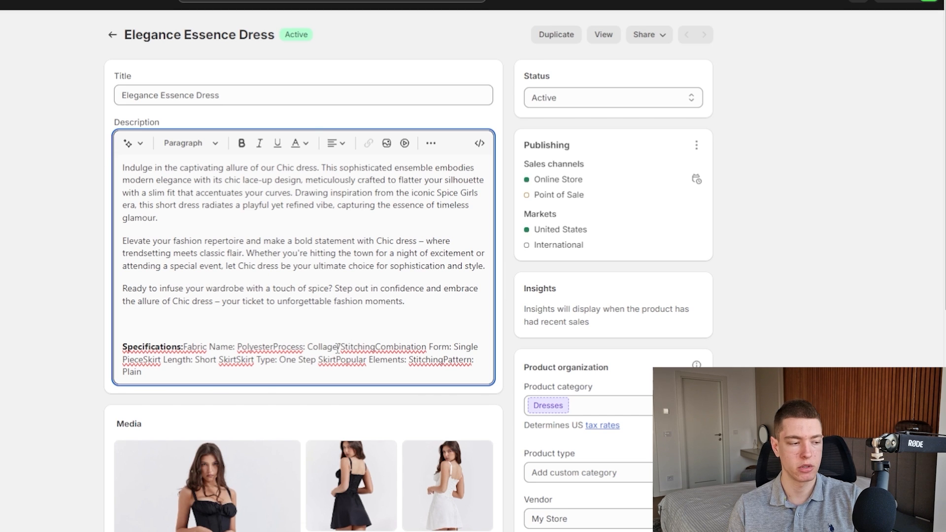
{"action": "left_click_drag", "start_coordinate": [280, 379], "coordinate": [122, 162]}
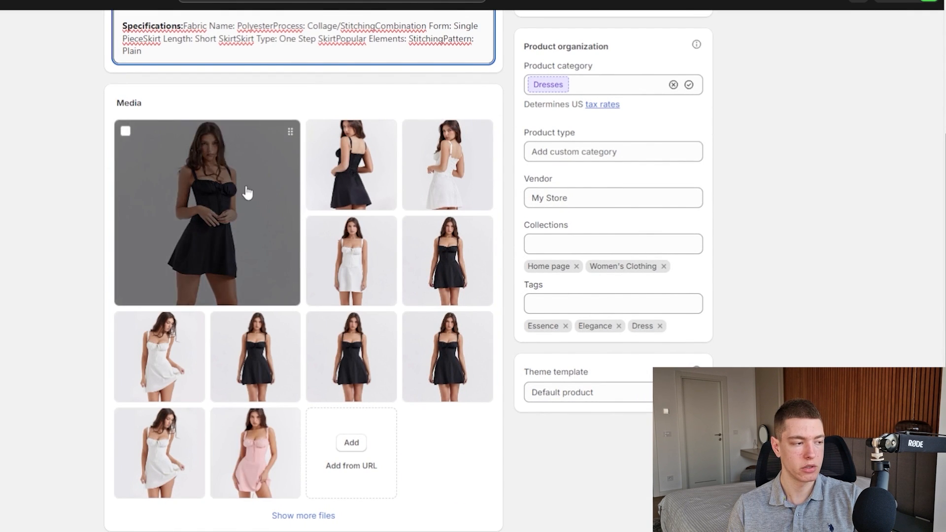
Step: Show all of the product's media files and select the two duplicate black dress images
{"action": "left_click", "coordinate": [286, 516]}
{"action": "left_click", "coordinate": [317, 323]}
{"action": "left_click", "coordinate": [414, 323]}
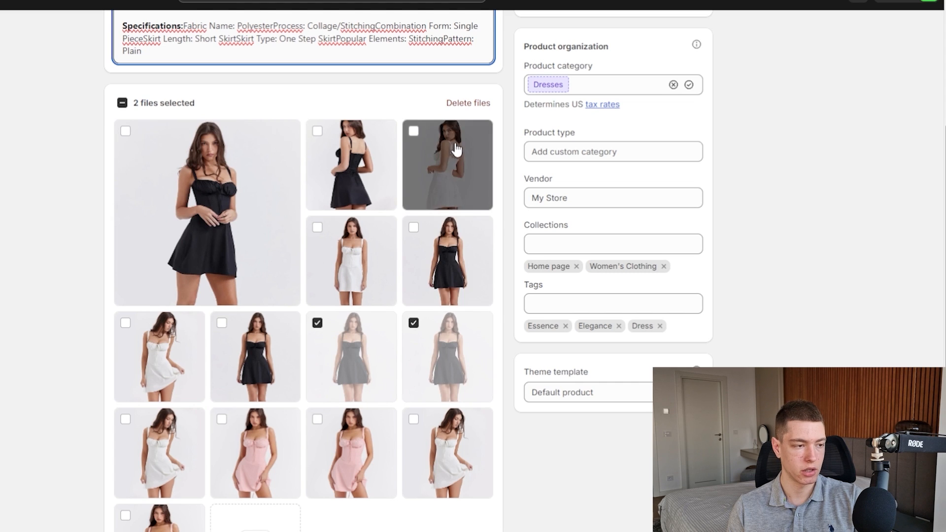
Step: Open a black dress image and examine the Draw, Crop and rotate, and Resize tools of the image editor
{"action": "left_click", "coordinate": [348, 346]}
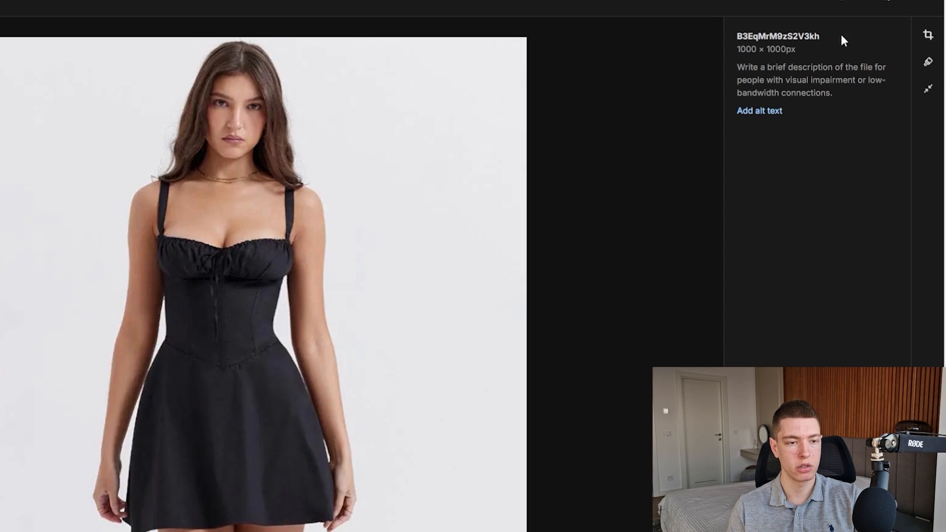
{"action": "left_click", "coordinate": [929, 63]}
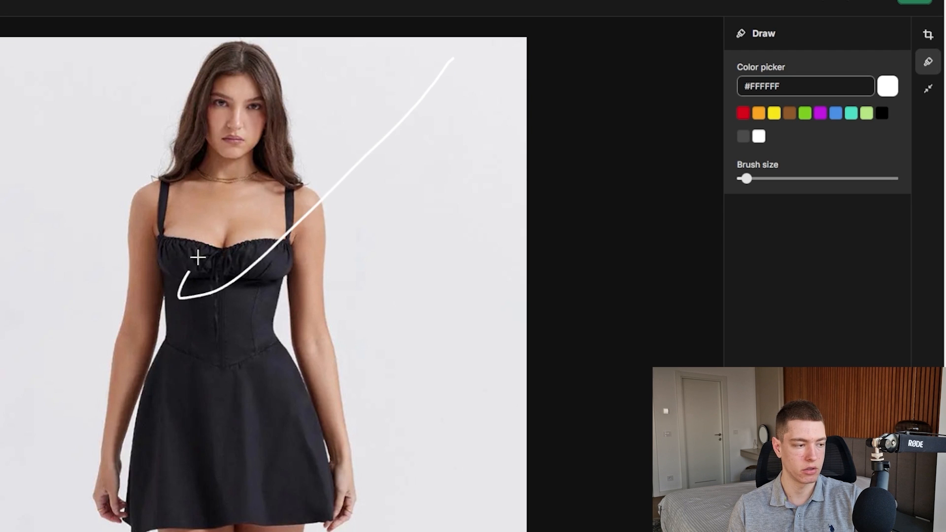
{"action": "left_click", "coordinate": [928, 35]}
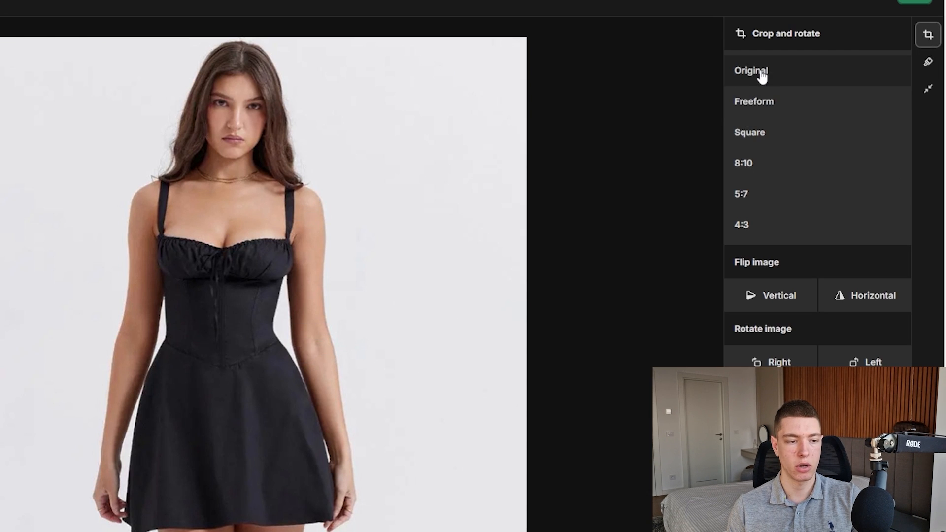
{"action": "left_click", "coordinate": [929, 89]}
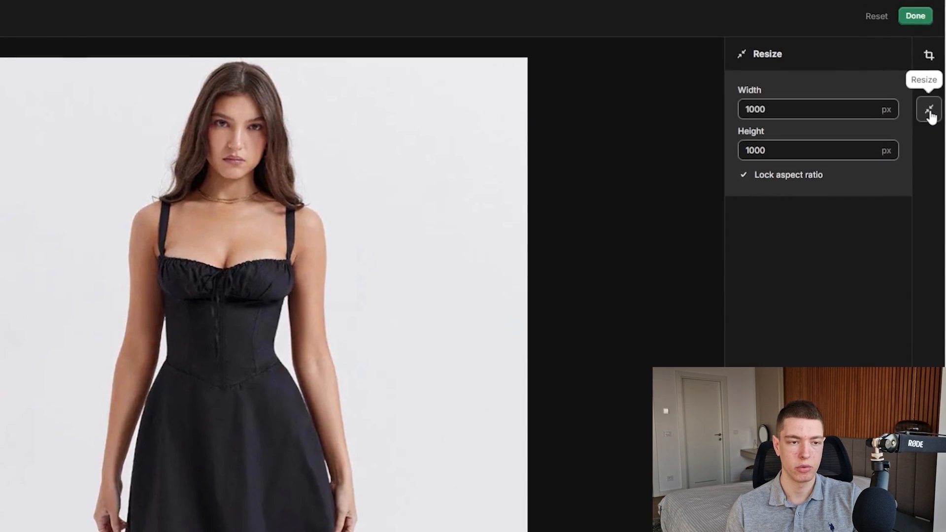
{"action": "left_click", "coordinate": [918, 17]}
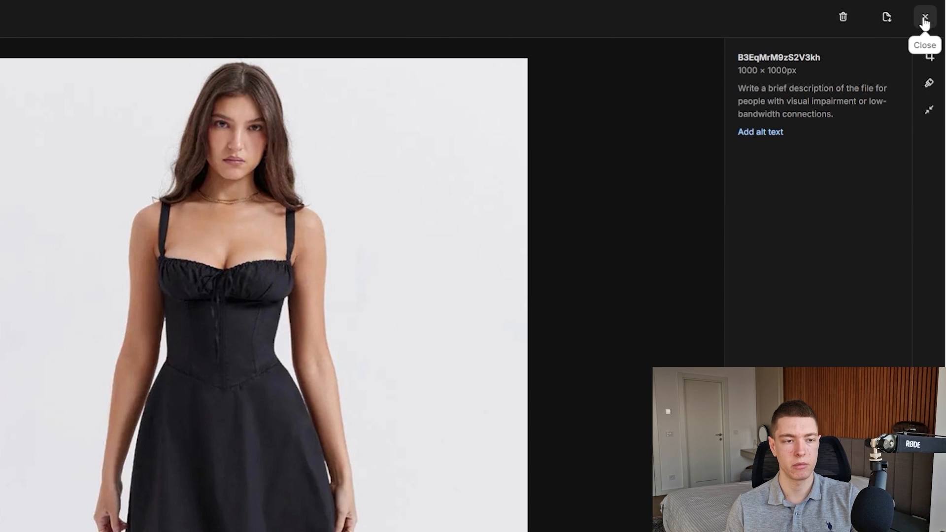
{"action": "left_click", "coordinate": [924, 19]}
Step: Examine the International market details in the product's publishing settings
{"action": "scroll", "coordinate": [624, 235], "scroll_direction": "up", "scroll_amount": 6}
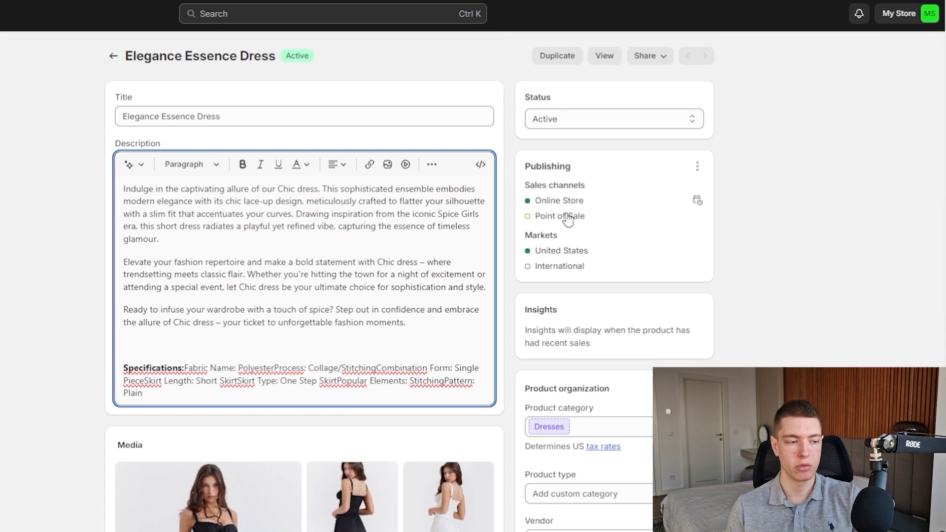
{"action": "left_click", "coordinate": [628, 276]}
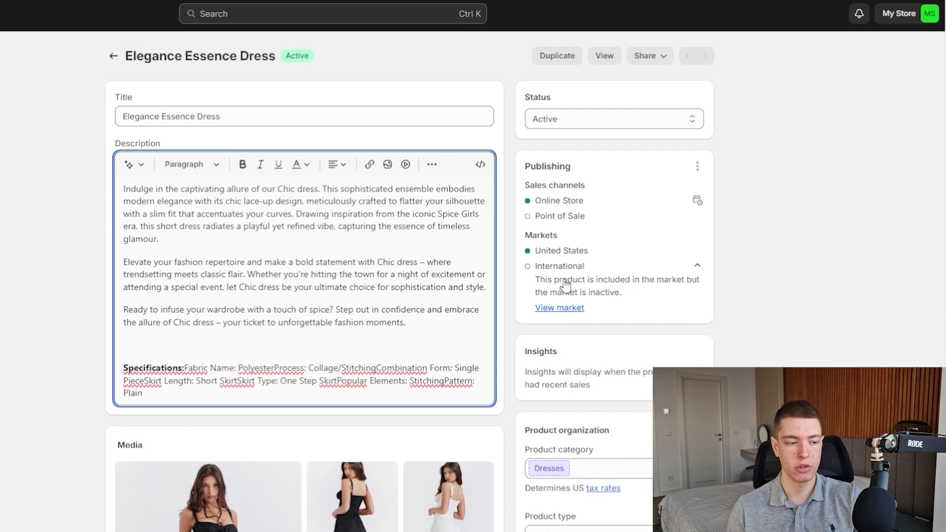
{"action": "left_click", "coordinate": [697, 269]}
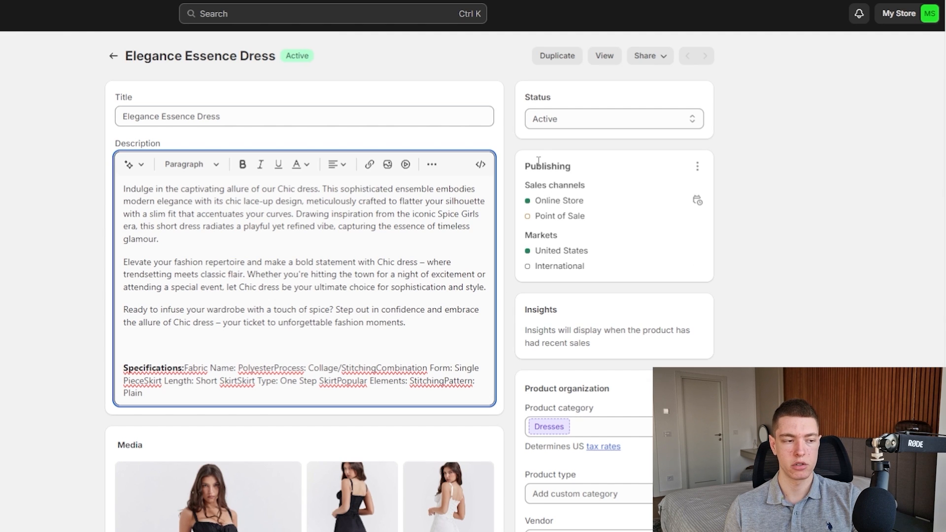
Step: Try Draft as the product's status and return it to Active
{"action": "left_click", "coordinate": [556, 120]}
{"action": "left_click", "coordinate": [548, 137]}
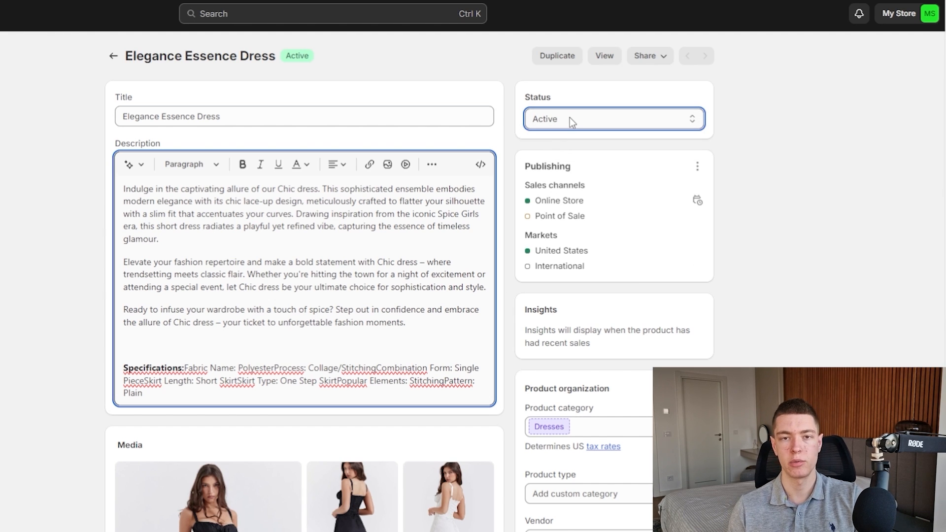
{"action": "left_click", "coordinate": [570, 118]}
{"action": "left_click", "coordinate": [564, 147]}
{"action": "left_click", "coordinate": [567, 122]}
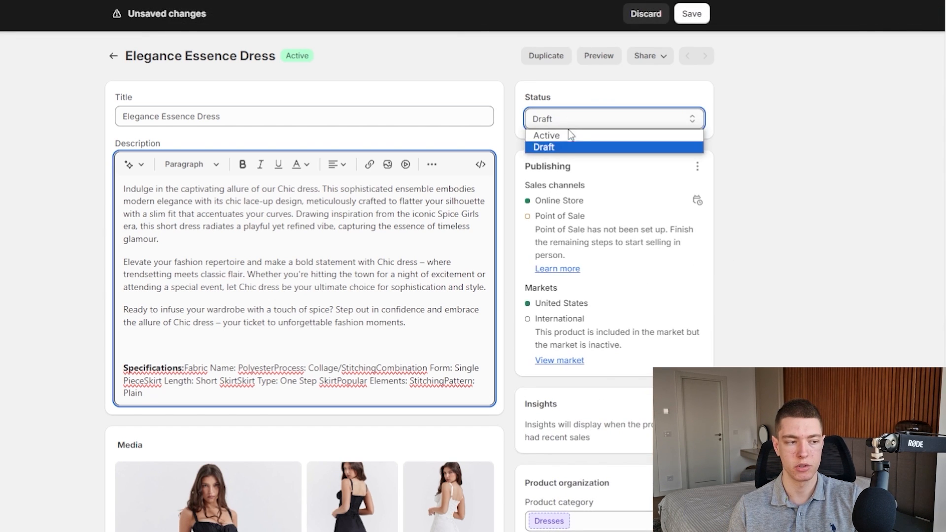
{"action": "left_click", "coordinate": [570, 134]}
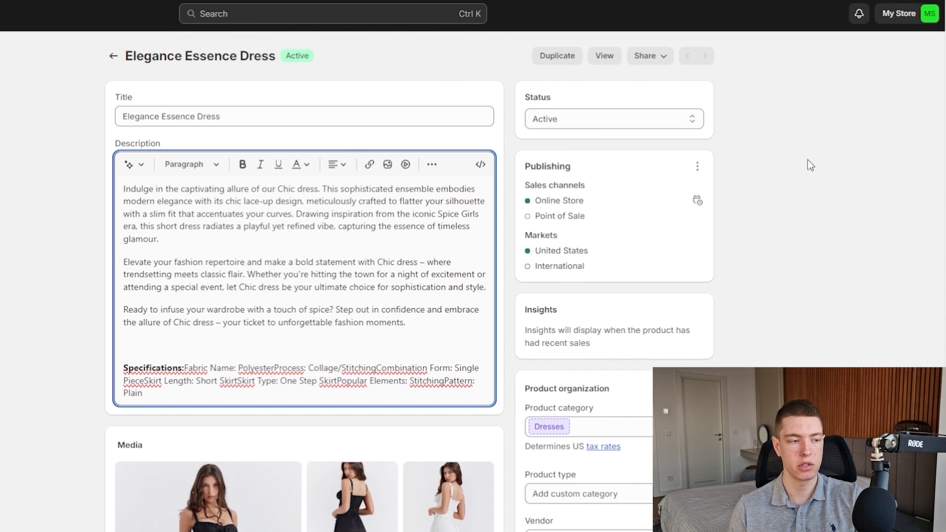
Step: Open the product's Color and Size variant options for editing and examine their values
{"action": "scroll", "coordinate": [809, 159], "scroll_direction": "down", "scroll_amount": 13}
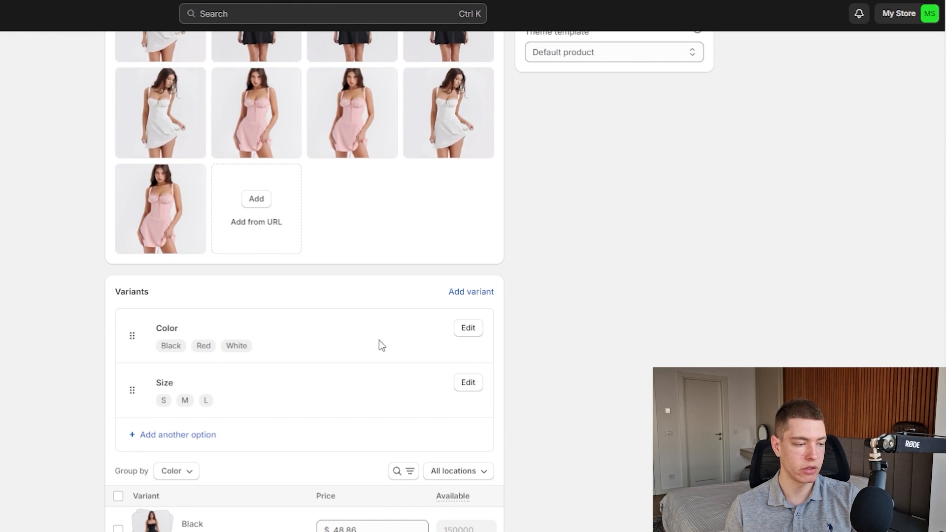
{"action": "left_click", "coordinate": [468, 328]}
{"action": "scroll", "coordinate": [215, 357], "scroll_direction": "down", "scroll_amount": 3}
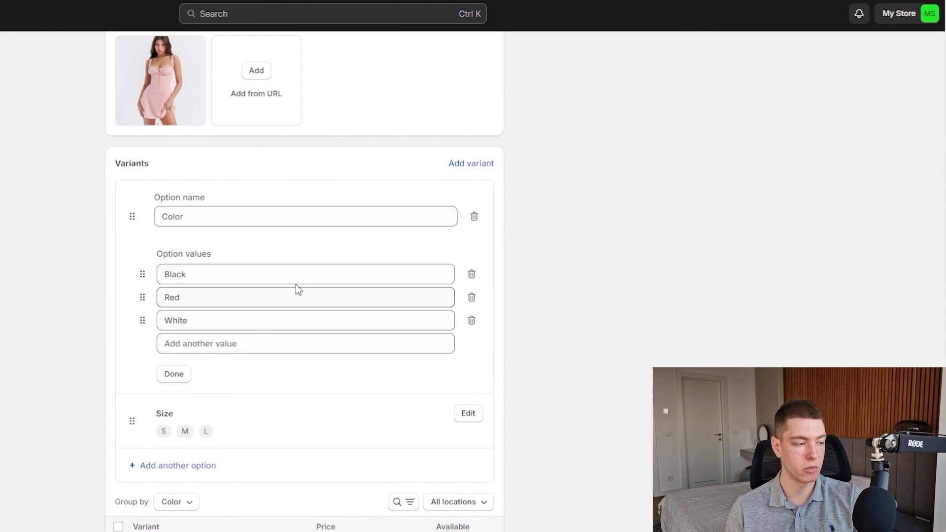
{"action": "left_click", "coordinate": [461, 418]}
{"action": "scroll", "coordinate": [237, 276], "scroll_direction": "down", "scroll_amount": 4}
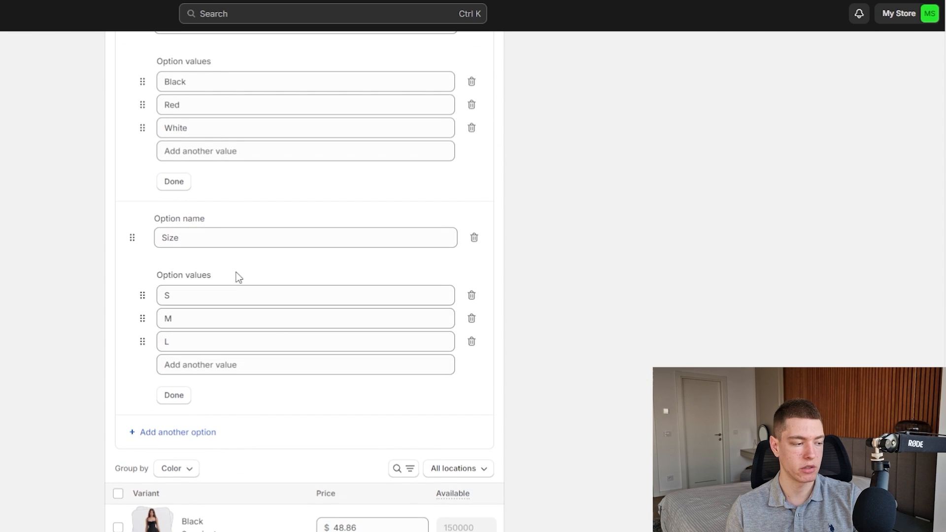
Step: Set the price of the Black, Red and White variants to $39.99 and save the product
{"action": "scroll", "coordinate": [253, 423], "scroll_direction": "down", "scroll_amount": 3}
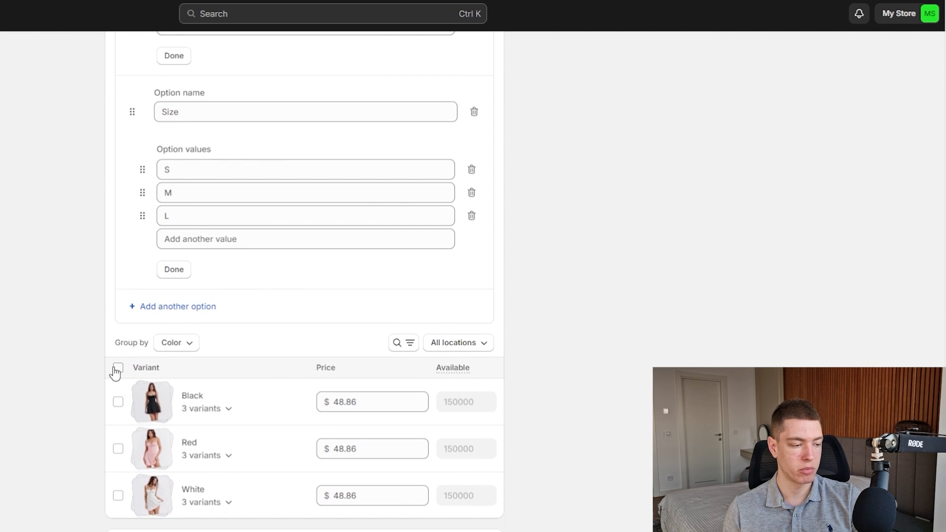
{"action": "left_click", "coordinate": [354, 400]}
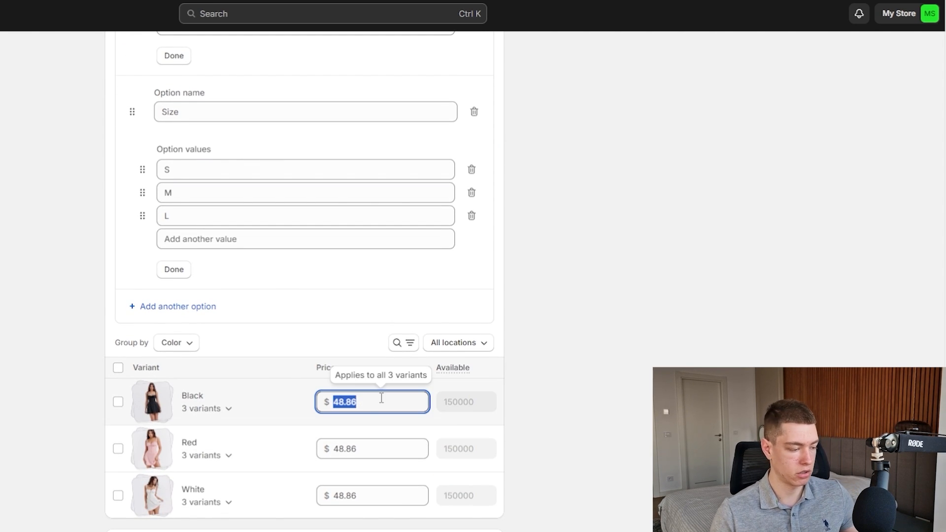
{"action": "type", "text": "39.99"}
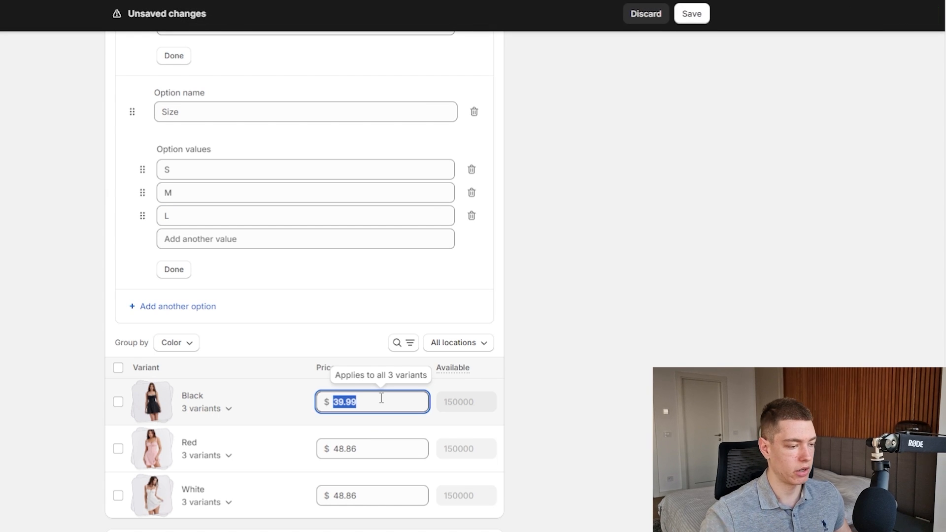
{"action": "left_click", "coordinate": [697, 17]}
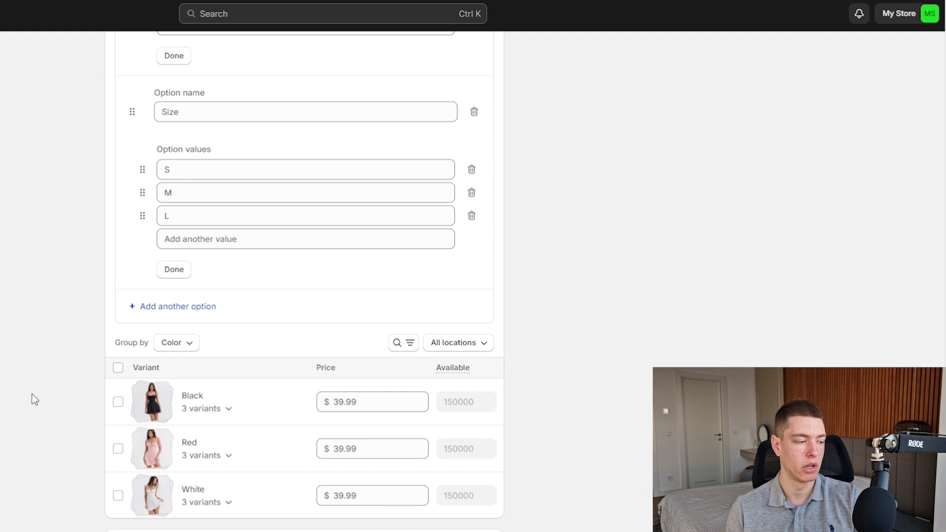
Step: Open all of the dress's variants in the bulk editor and add the Compare-at price column
{"action": "left_click", "coordinate": [117, 368]}
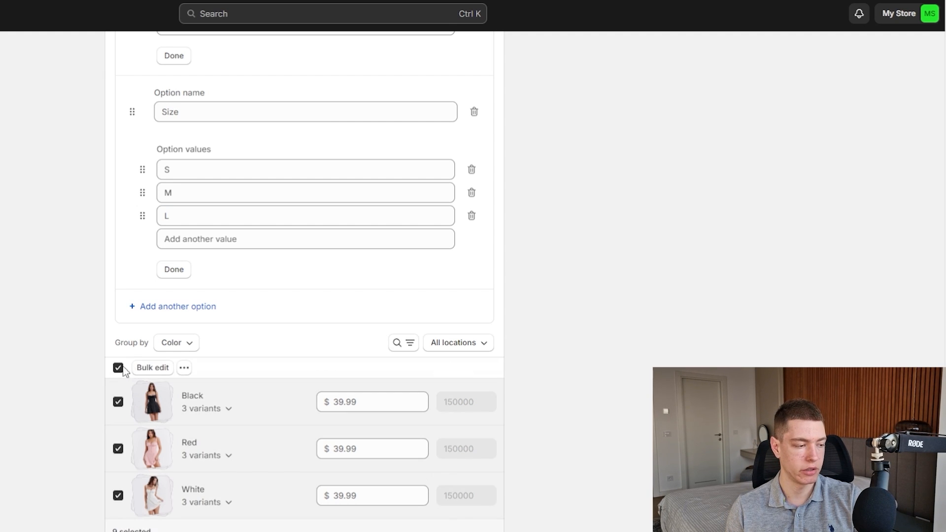
{"action": "left_click", "coordinate": [152, 367]}
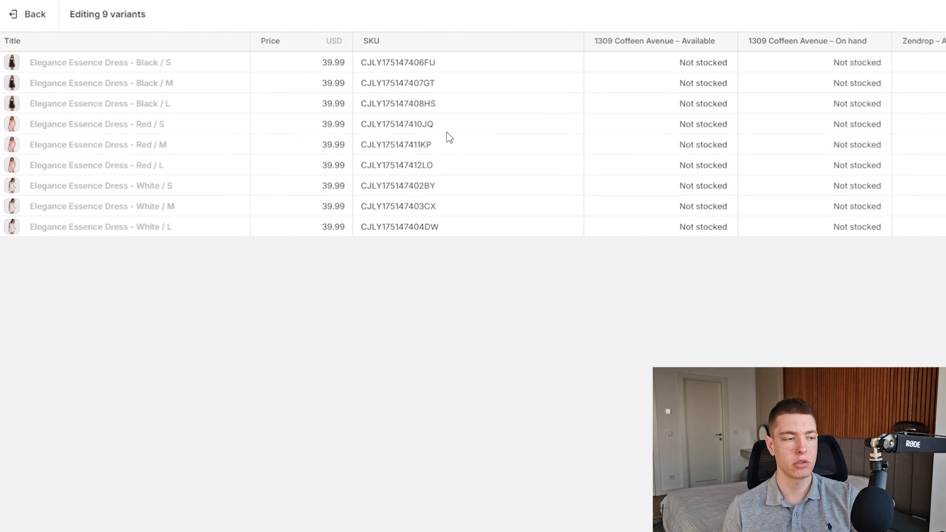
{"action": "left_click", "coordinate": [892, 18]}
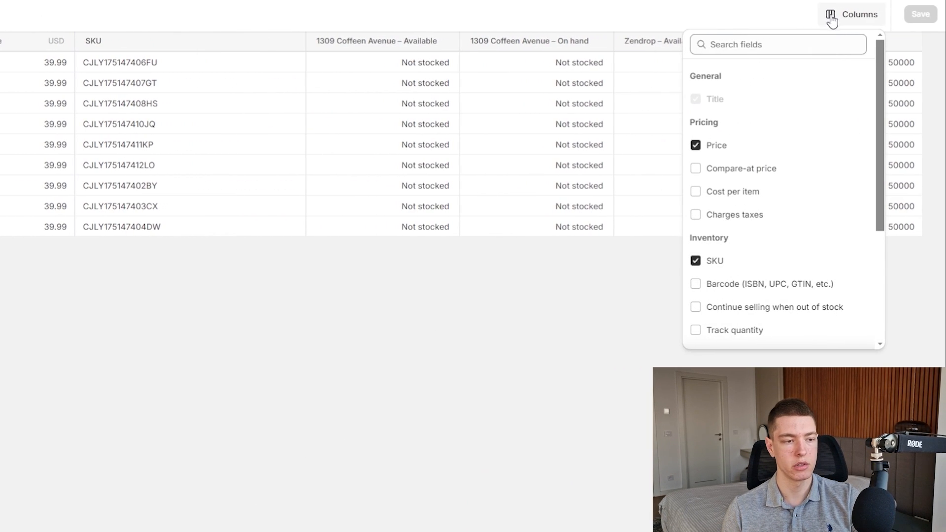
{"action": "left_click", "coordinate": [697, 168]}
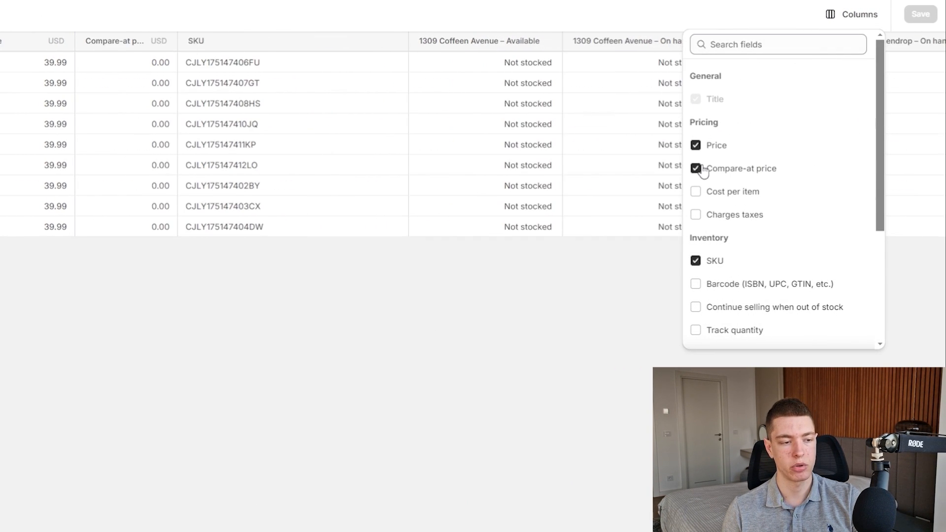
{"action": "left_click", "coordinate": [533, 303]}
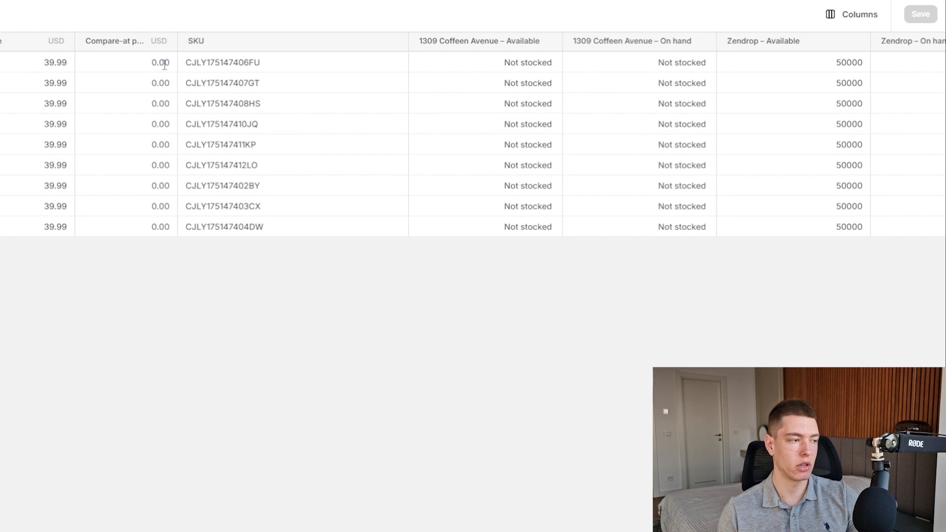
Step: Set the compare-at price of all the dress variants to 79.99 and save the changes
{"action": "left_click", "coordinate": [162, 64]}
{"action": "left_click", "coordinate": [158, 66]}
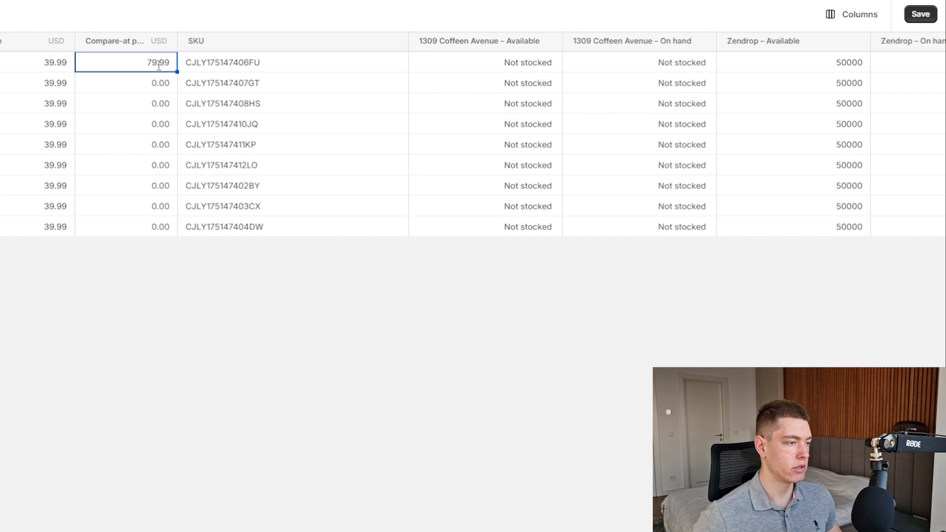
{"action": "left_click_drag", "start_coordinate": [177, 71], "coordinate": [160, 228]}
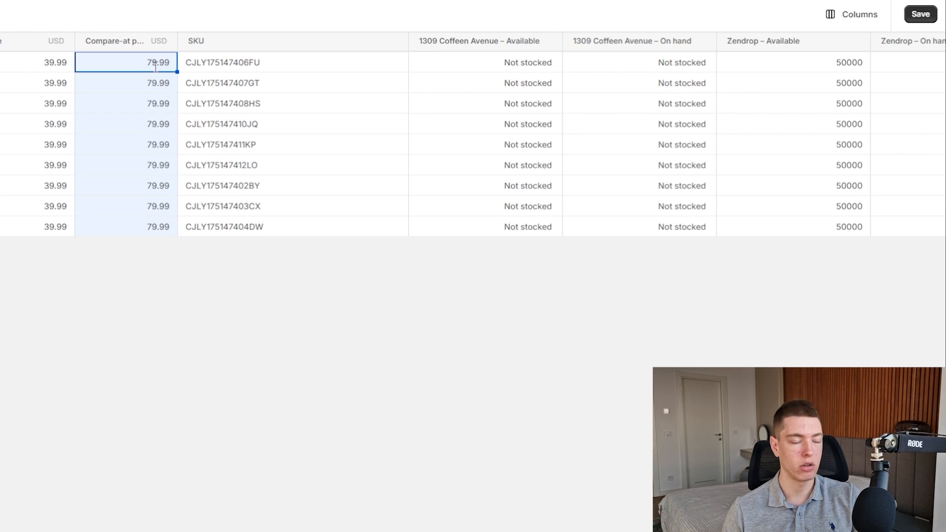
{"action": "left_click", "coordinate": [928, 20]}
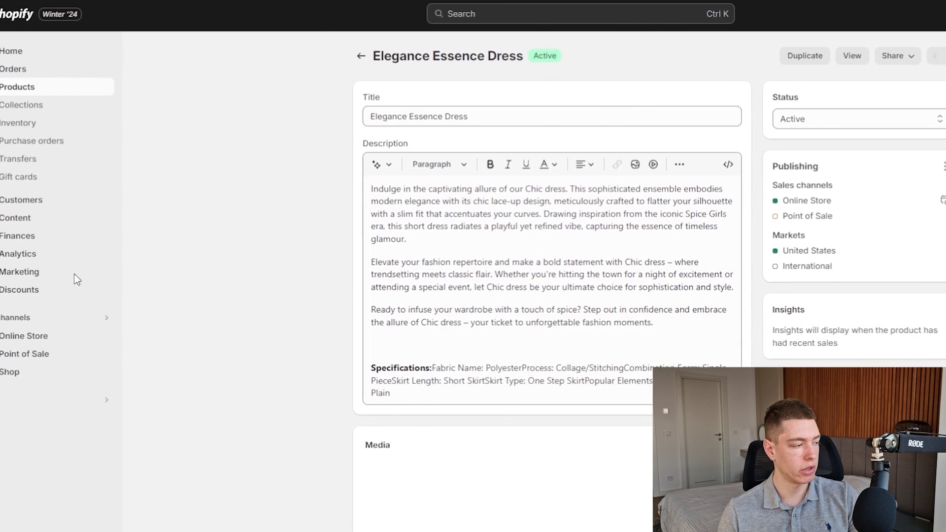
Step: Open the storefront home page and check how the Elegance Essence Dress's sale and compare-at prices are displayed
{"action": "left_click", "coordinate": [105, 335]}
{"action": "scroll", "coordinate": [588, 308], "scroll_direction": "down", "scroll_amount": 2}
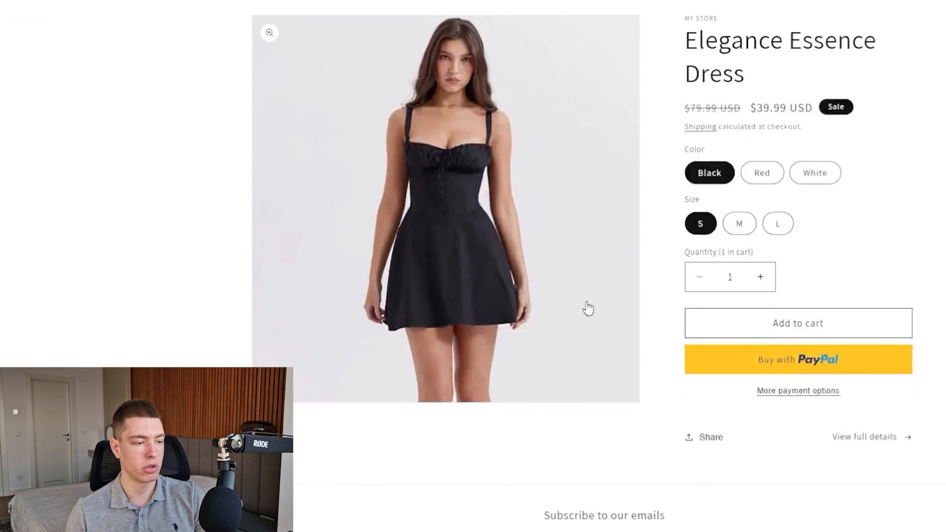
{"action": "scroll", "coordinate": [588, 308], "scroll_direction": "up", "scroll_amount": 4}
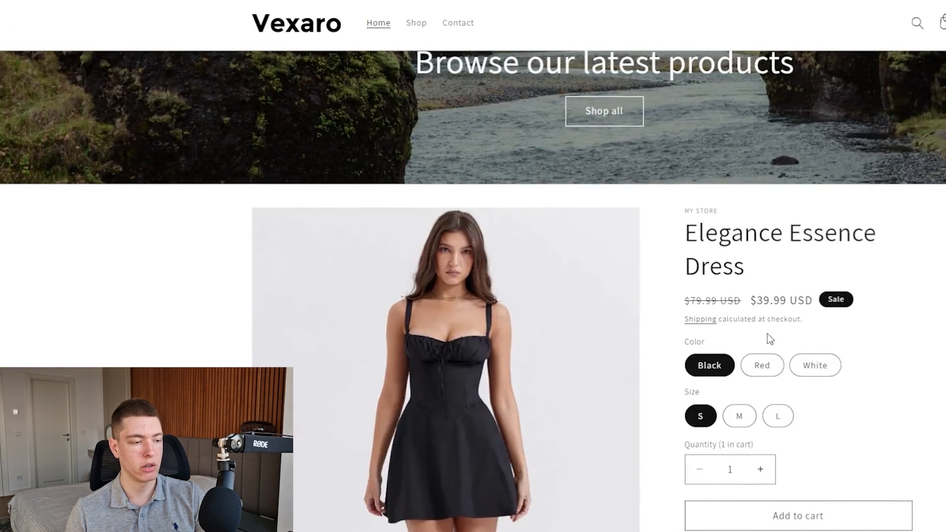
{"action": "left_click_drag", "start_coordinate": [685, 300], "coordinate": [711, 294]}
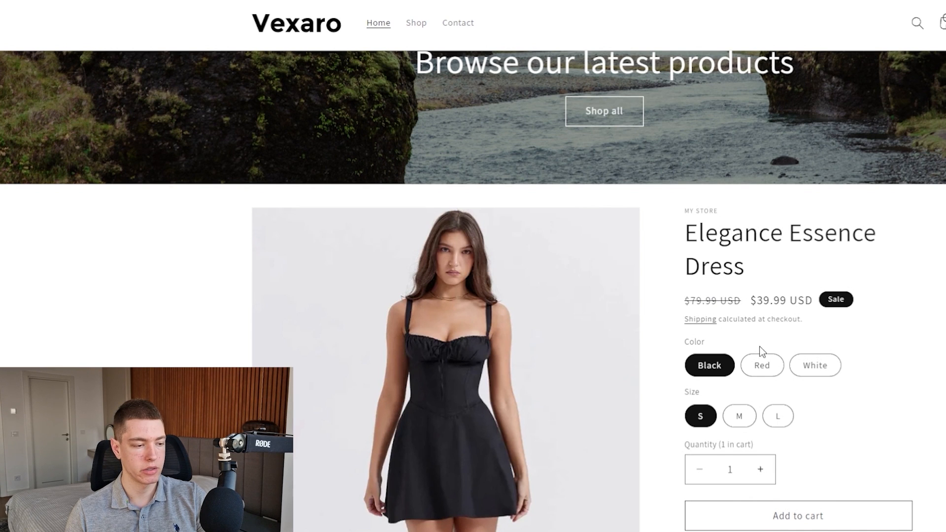
Step: Try the dress's color options on the storefront, choose White in size L, and add it to the cart
{"action": "scroll", "coordinate": [762, 295], "scroll_direction": "down", "scroll_amount": 3}
{"action": "left_click", "coordinate": [762, 240]}
{"action": "scroll", "coordinate": [788, 207], "scroll_direction": "down", "scroll_amount": 1}
{"action": "left_click", "coordinate": [811, 175]}
{"action": "left_click", "coordinate": [778, 223]}
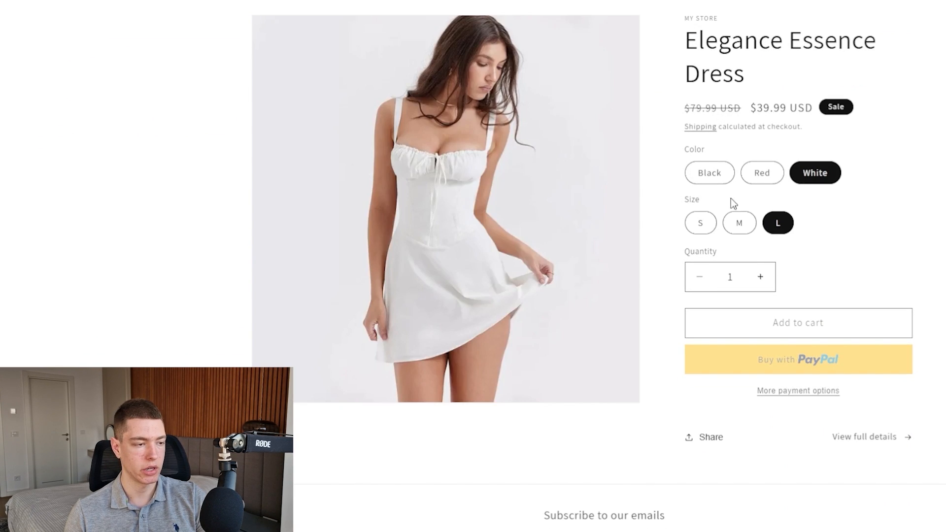
{"action": "scroll", "coordinate": [839, 282], "scroll_direction": "up", "scroll_amount": 1}
{"action": "left_click", "coordinate": [796, 387]}
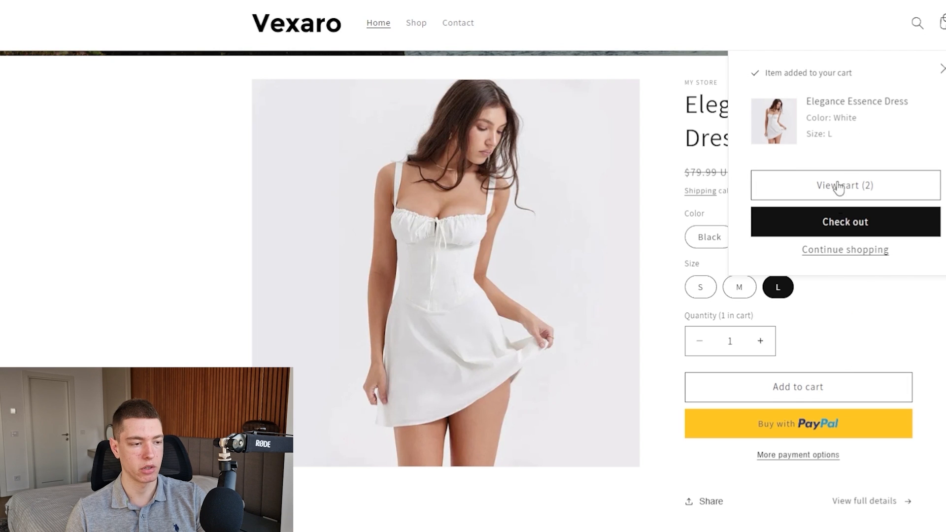
Step: Proceed to checkout from the cart and examine the checkout form and order summary
{"action": "left_click", "coordinate": [889, 231]}
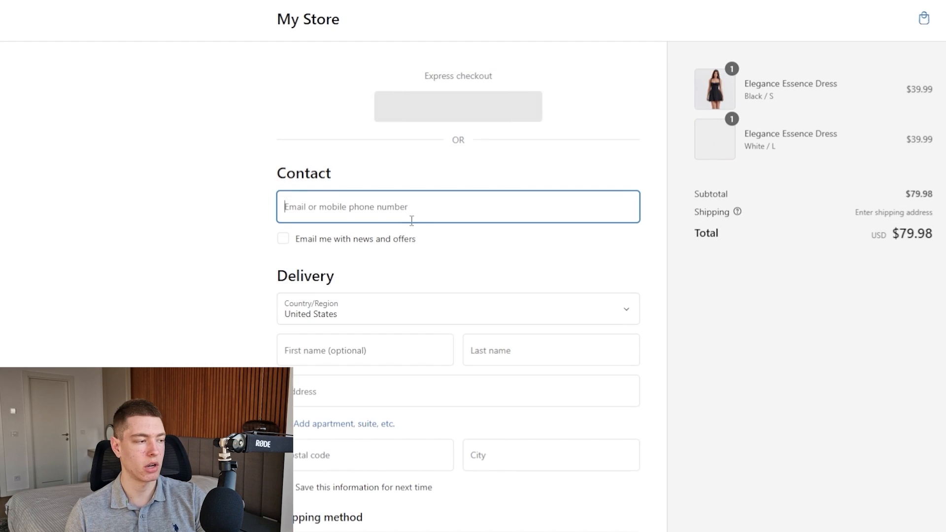
{"action": "scroll", "coordinate": [525, 431], "scroll_direction": "down", "scroll_amount": 3}
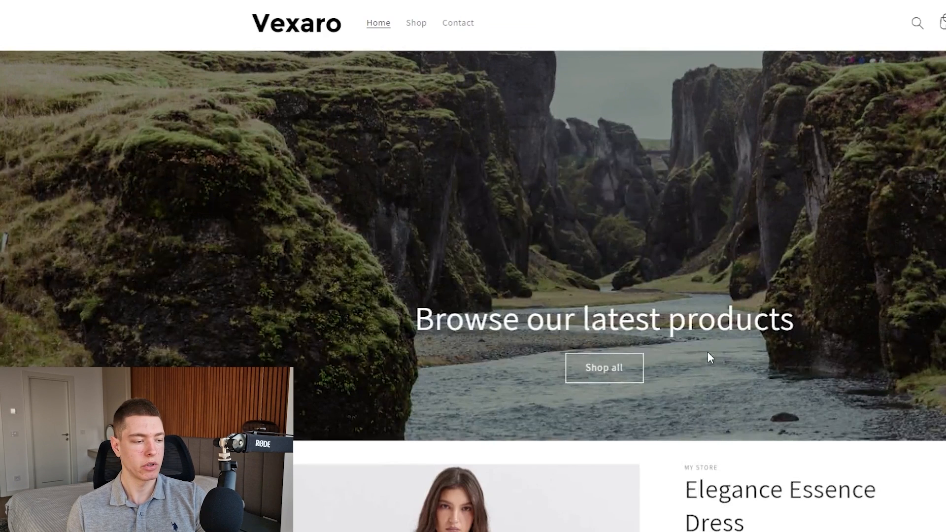
Step: In the theme editor, turn off dynamic checkout buttons for the home page's featured product
{"action": "scroll", "coordinate": [708, 351], "scroll_direction": "down", "scroll_amount": 4}
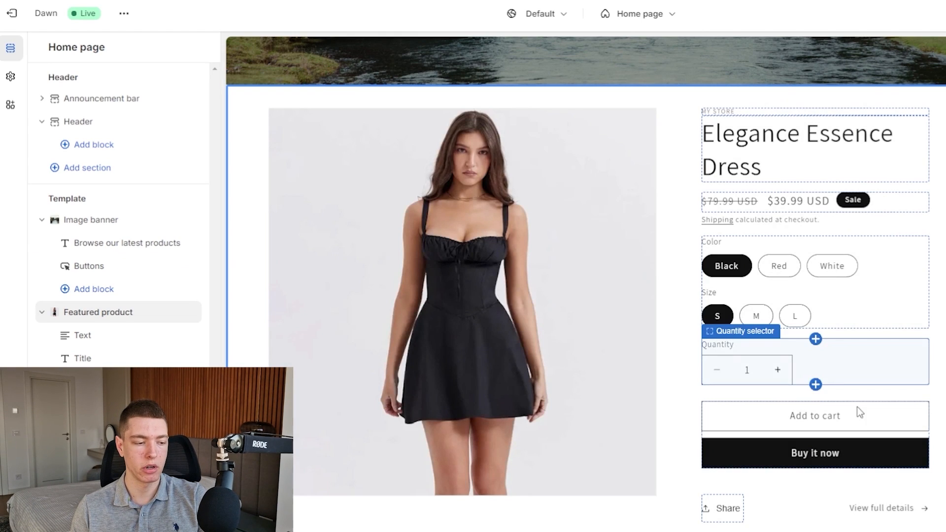
{"action": "left_click", "coordinate": [853, 441]}
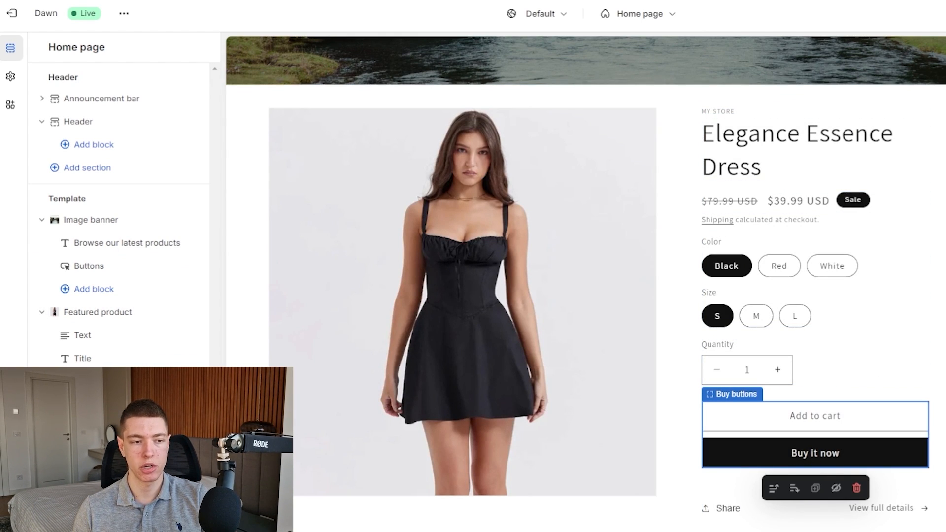
{"action": "left_click", "coordinate": [892, 420]}
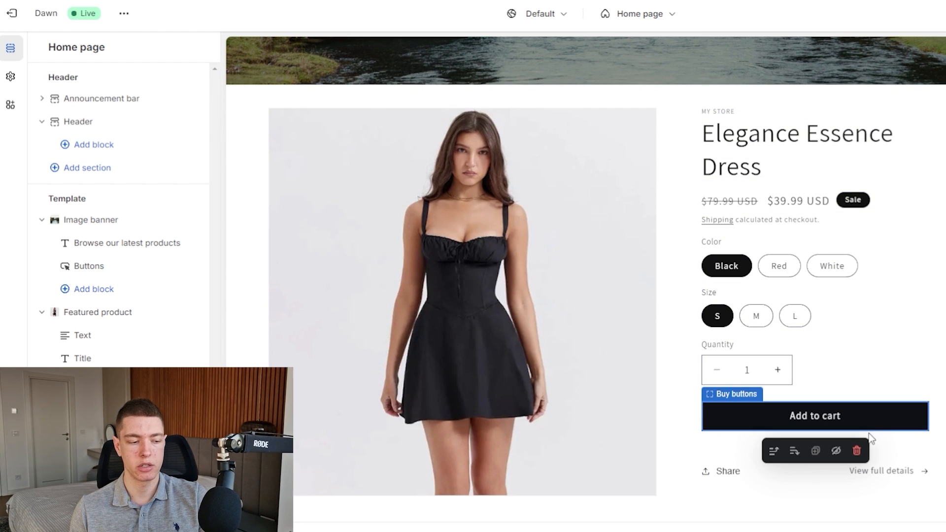
Step: Go to the Shop product page in the theme editor and turn off its dynamic checkout buttons
{"action": "scroll", "coordinate": [929, 414], "scroll_direction": "up", "scroll_amount": 5}
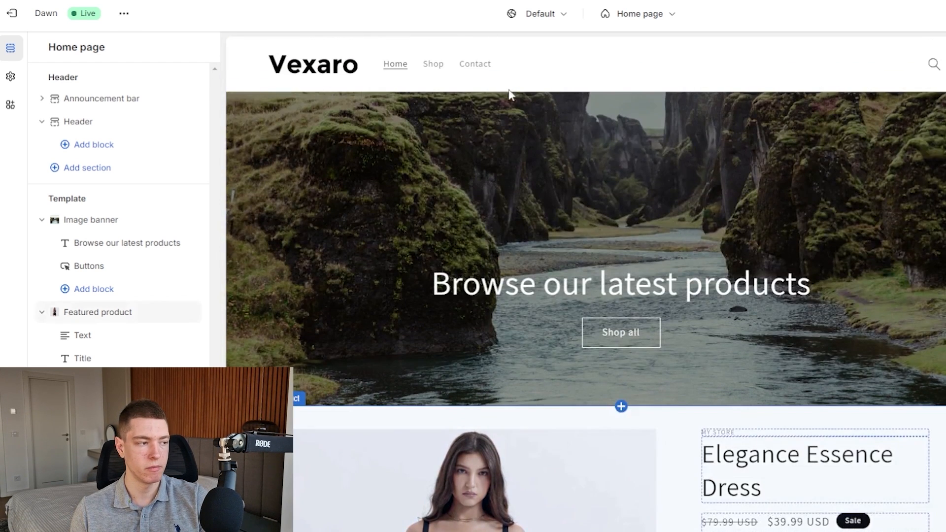
{"action": "left_click", "coordinate": [433, 64]}
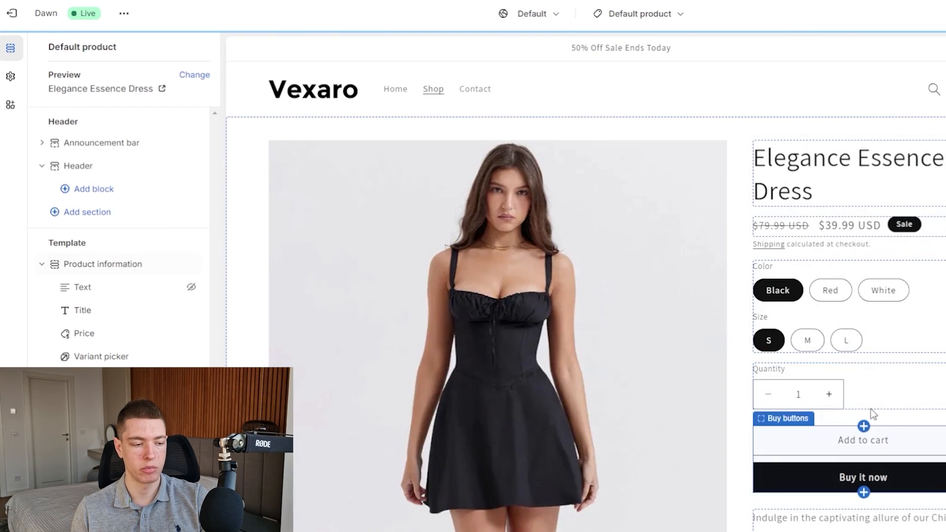
{"action": "left_click", "coordinate": [912, 437]}
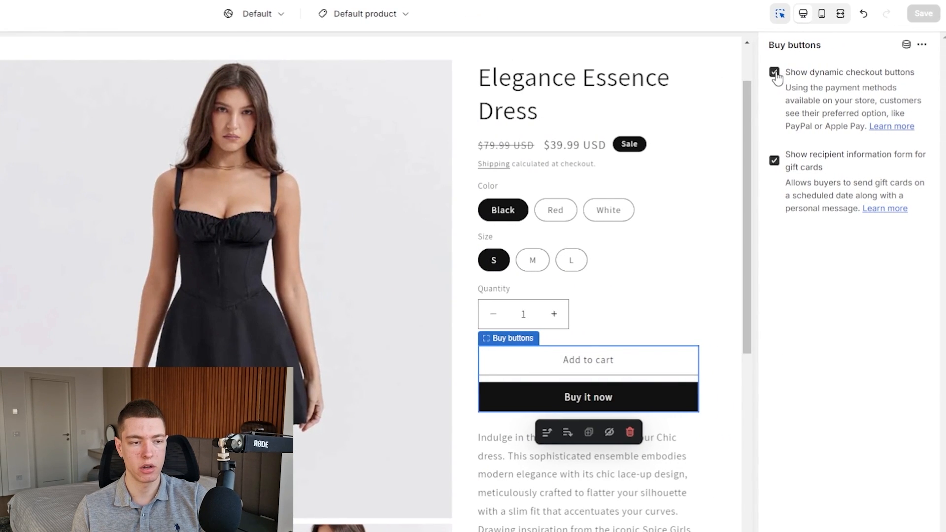
{"action": "left_click", "coordinate": [774, 72]}
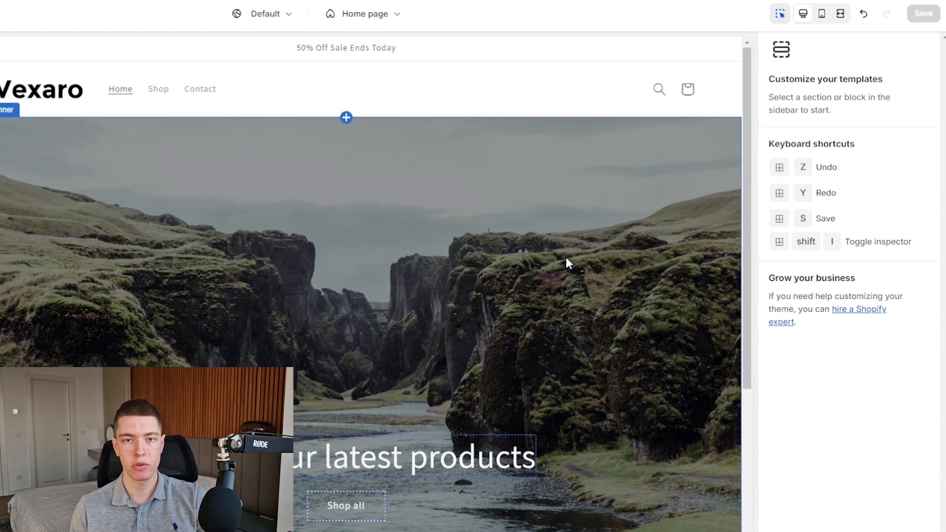
Step: Open the product selection of the home page's Featured product section and examine the products available for it
{"action": "scroll", "coordinate": [566, 263], "scroll_direction": "down", "scroll_amount": 5}
{"action": "scroll", "coordinate": [576, 259], "scroll_direction": "down", "scroll_amount": 4}
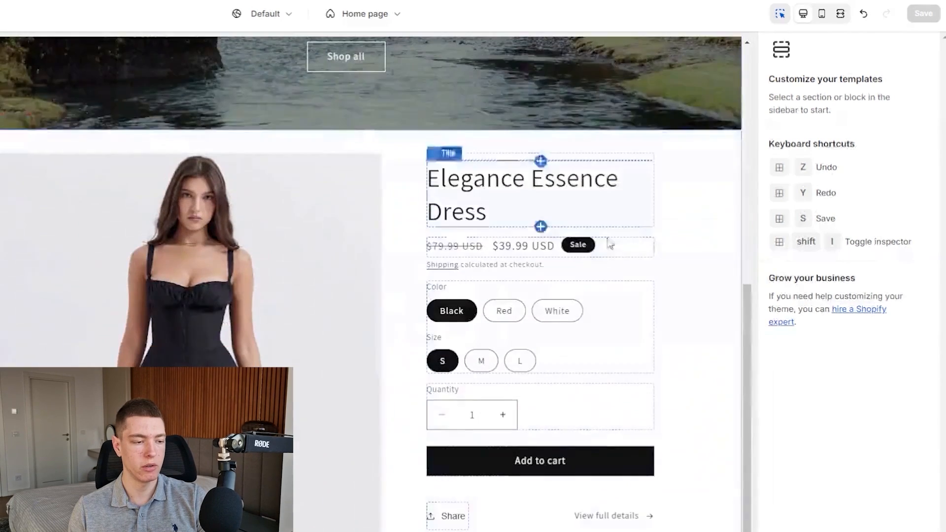
{"action": "scroll", "coordinate": [664, 291], "scroll_direction": "up", "scroll_amount": 4}
{"action": "scroll", "coordinate": [662, 305], "scroll_direction": "down", "scroll_amount": 4}
{"action": "left_click", "coordinate": [691, 211]}
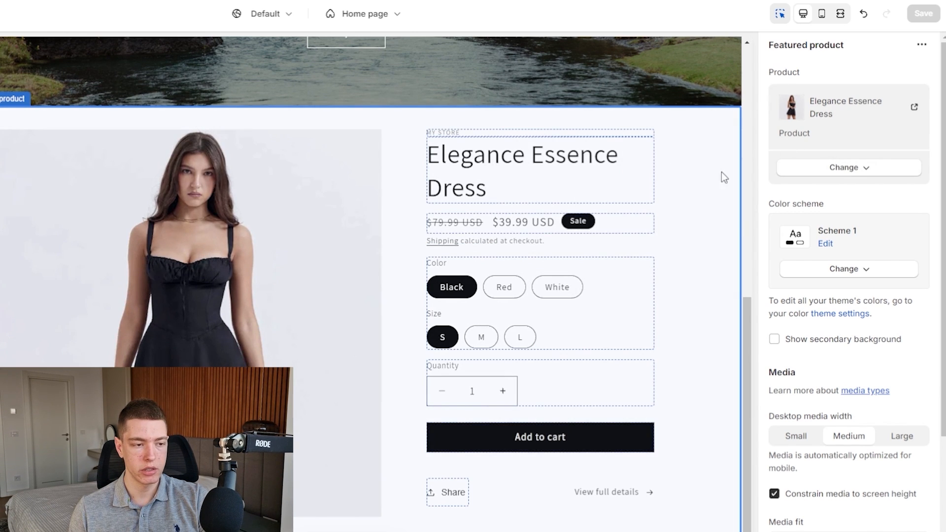
{"action": "left_click", "coordinate": [873, 168]}
{"action": "left_click", "coordinate": [832, 193]}
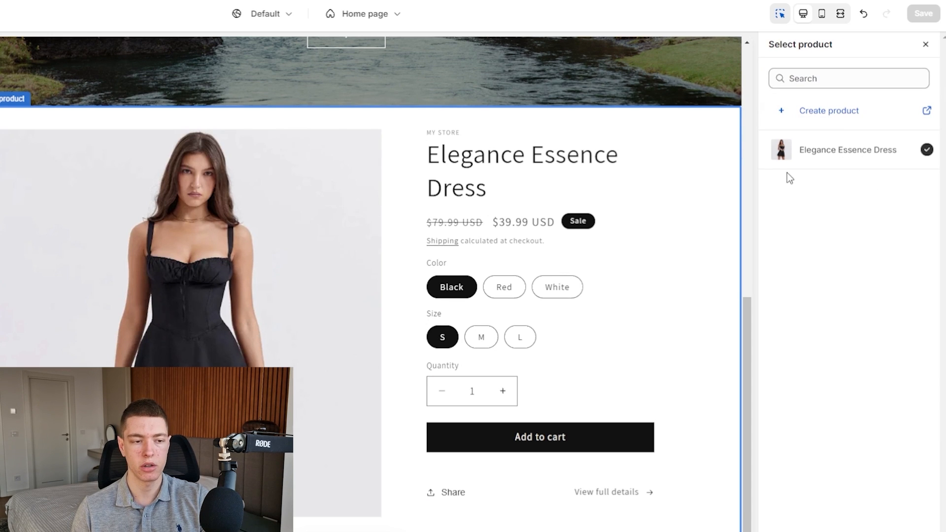
Step: Review the home page preview from the header and image banner down to the featured product
{"action": "scroll", "coordinate": [325, 375], "scroll_direction": "up", "scroll_amount": 10}
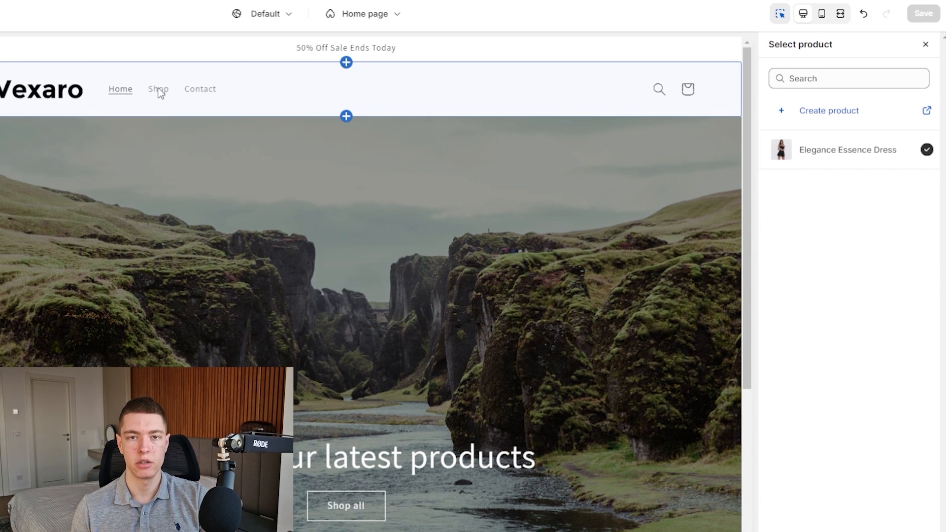
{"action": "scroll", "coordinate": [500, 336], "scroll_direction": "down", "scroll_amount": 4}
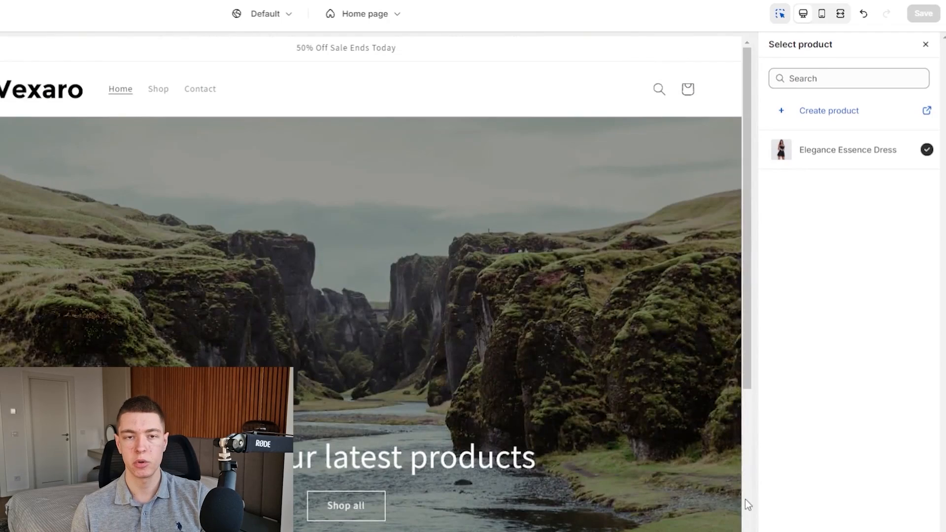
{"action": "scroll", "coordinate": [721, 473], "scroll_direction": "down", "scroll_amount": 1}
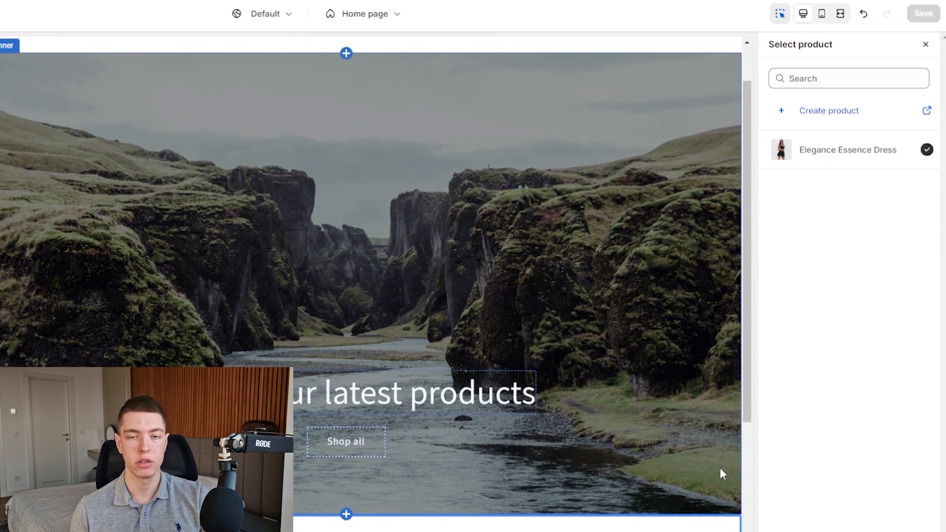
{"action": "scroll", "coordinate": [721, 474], "scroll_direction": "down", "scroll_amount": 1}
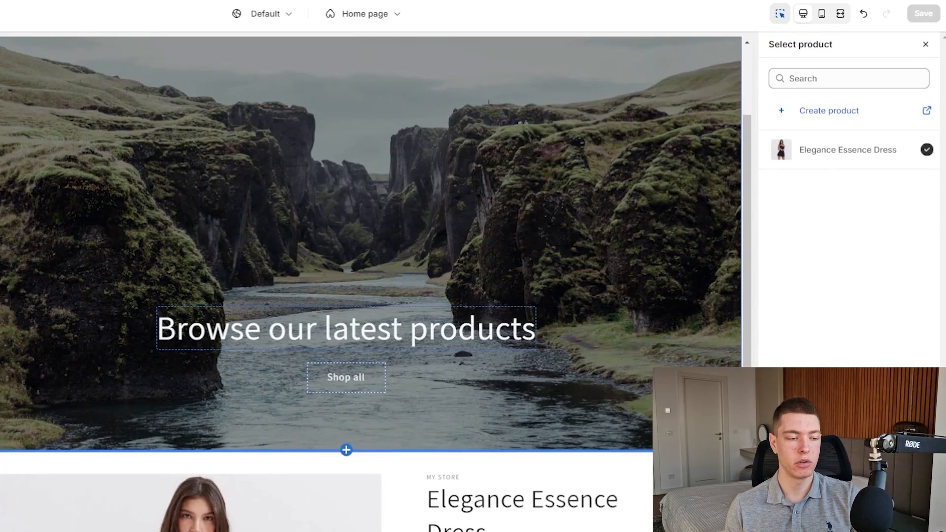
{"action": "scroll", "coordinate": [721, 474], "scroll_direction": "down", "scroll_amount": 3}
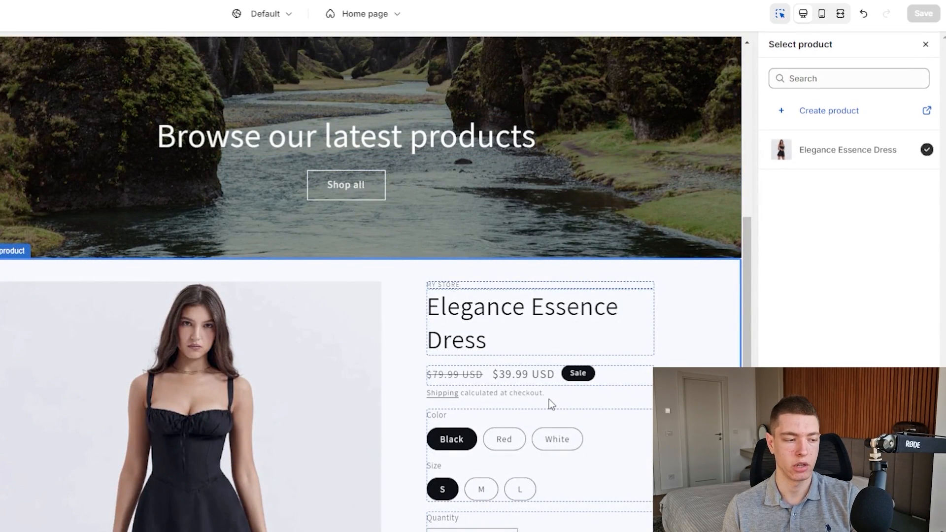
{"action": "scroll", "coordinate": [551, 401], "scroll_direction": "up", "scroll_amount": 5}
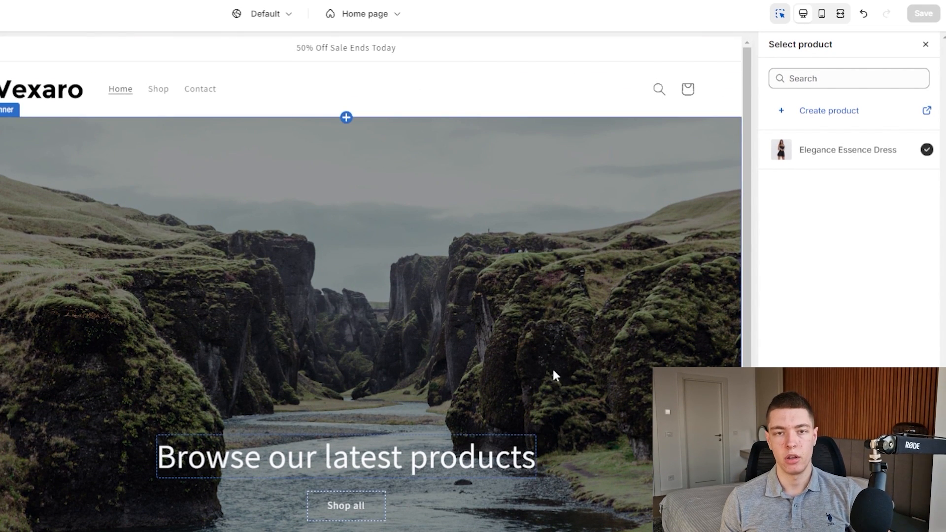
{"action": "scroll", "coordinate": [537, 286], "scroll_direction": "down", "scroll_amount": 3}
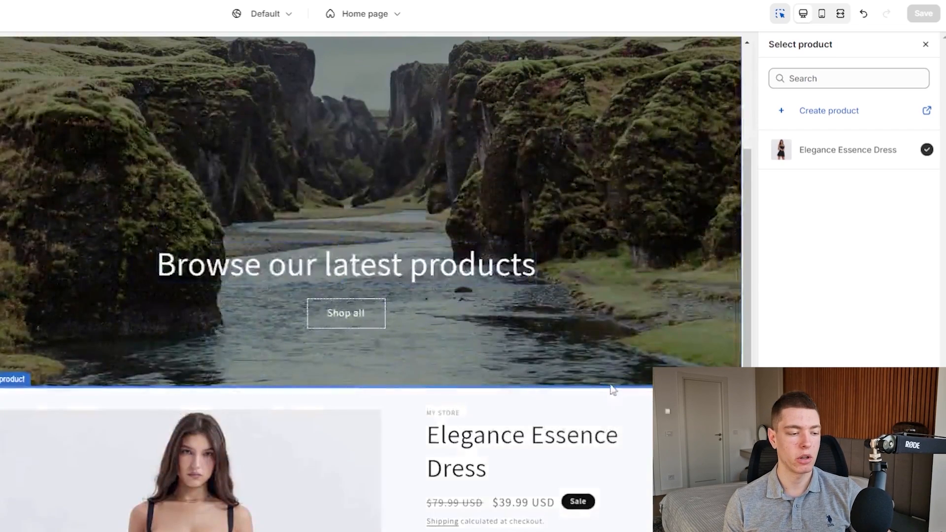
{"action": "scroll", "coordinate": [612, 389], "scroll_direction": "down", "scroll_amount": 2}
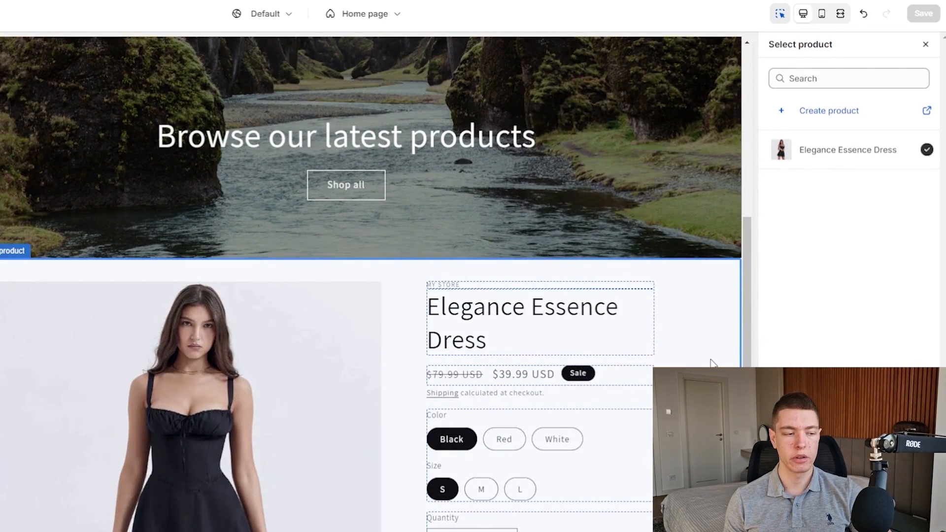
{"action": "scroll", "coordinate": [711, 363], "scroll_direction": "up", "scroll_amount": 4}
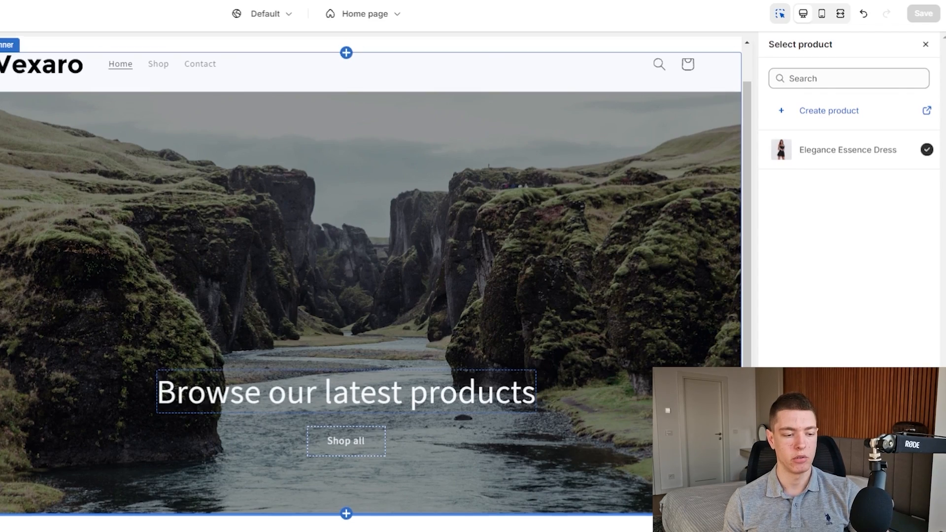
{"action": "scroll", "coordinate": [375, 276], "scroll_direction": "down", "scroll_amount": 3}
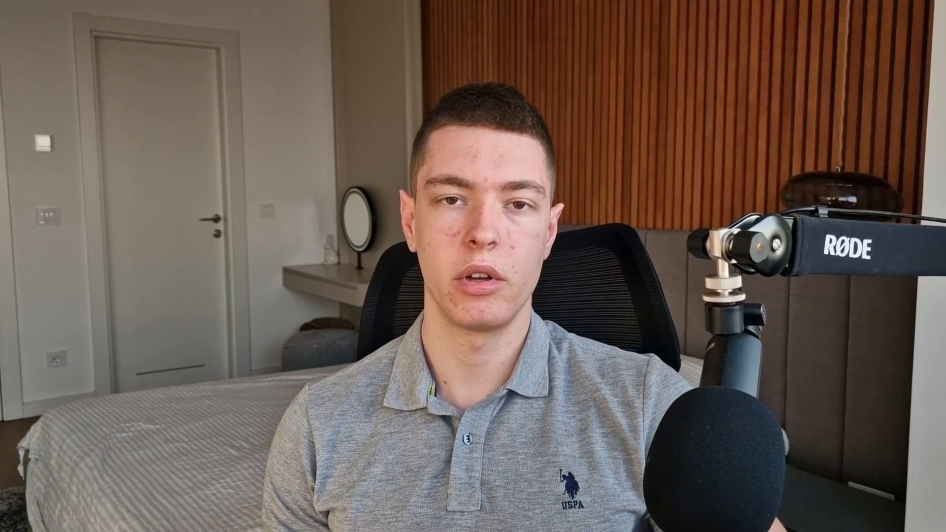